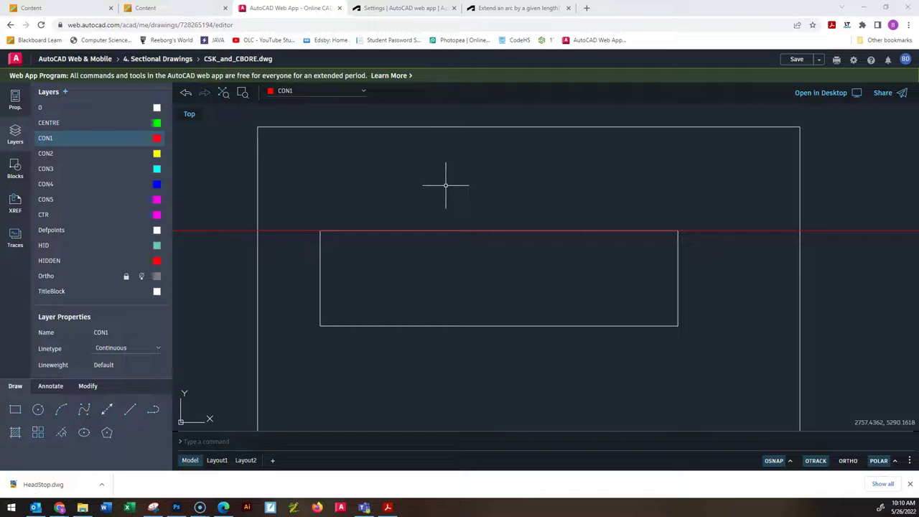
Step: Switch to the drafting booklet PDF, review the Feed Block's counterbore and countersink callouts, and return to the AutoCAD drawing
key("alt+Tab")
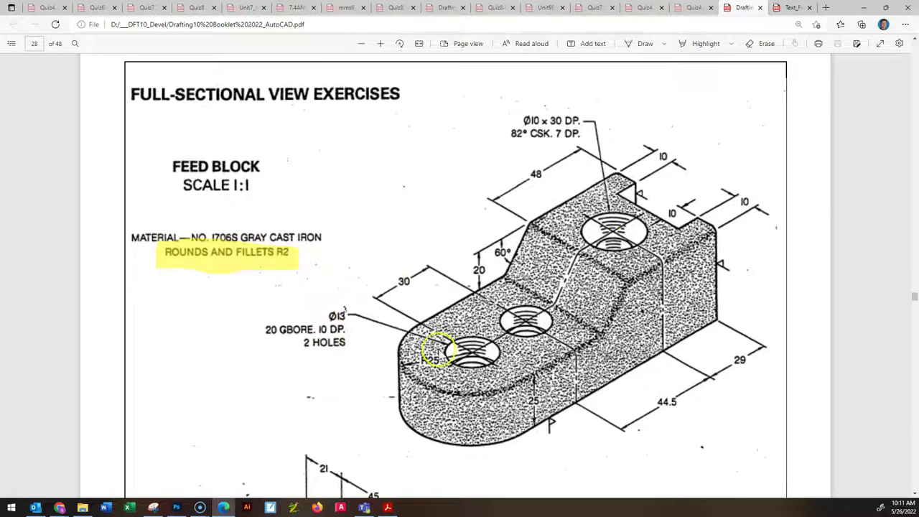
scroll(436, 346, "down", 2)
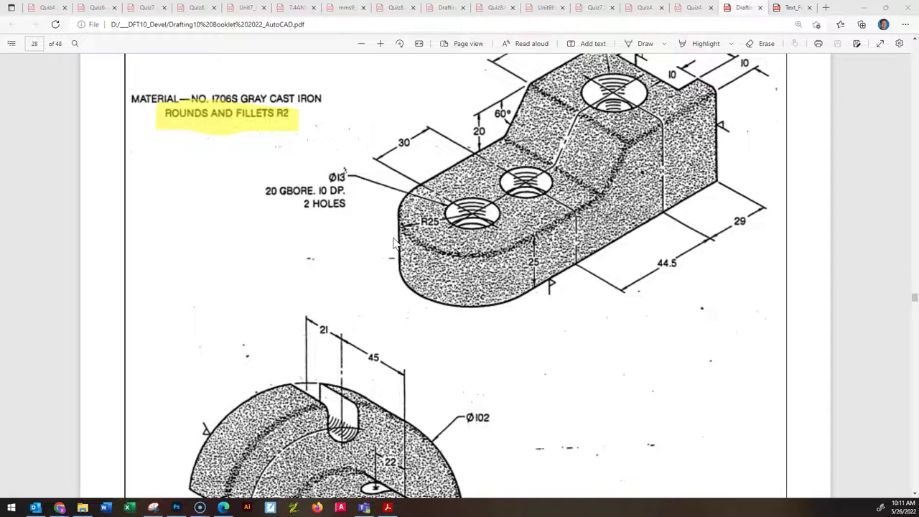
key("alt+Tab")
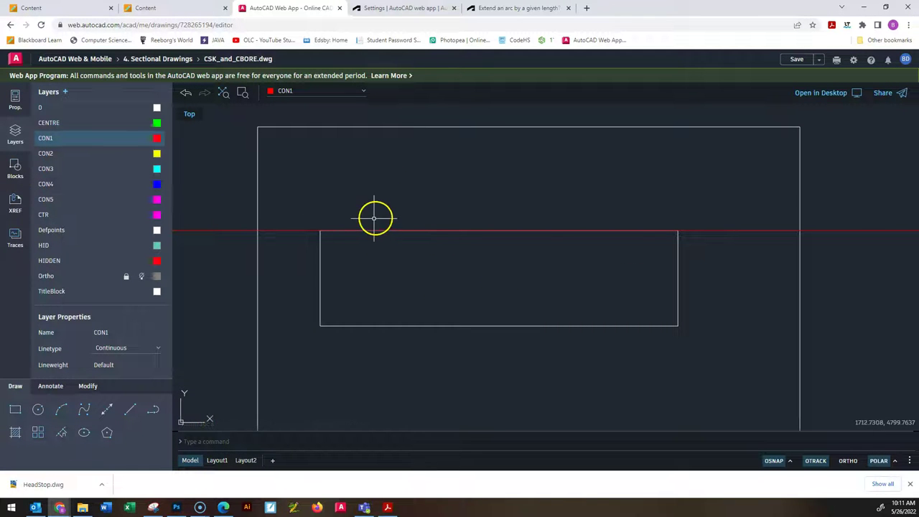
scroll(402, 244, "up", 2)
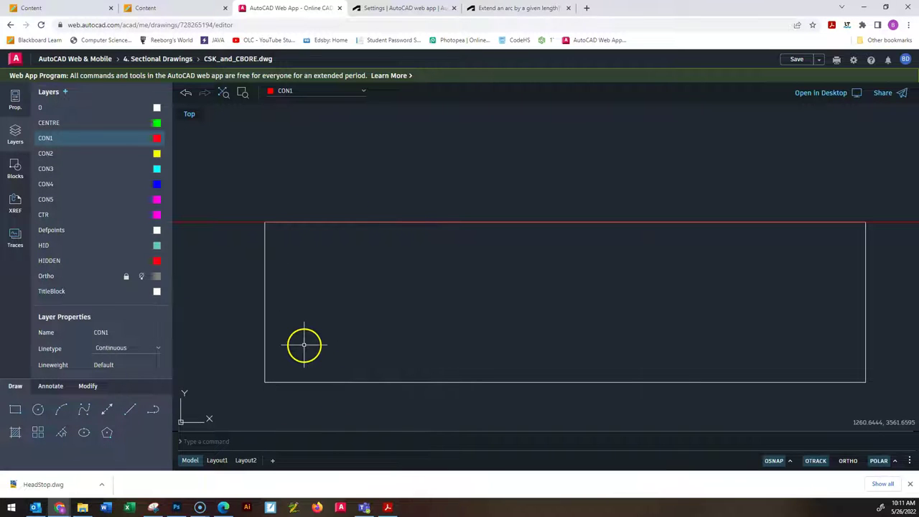
scroll(303, 344, "down", 1)
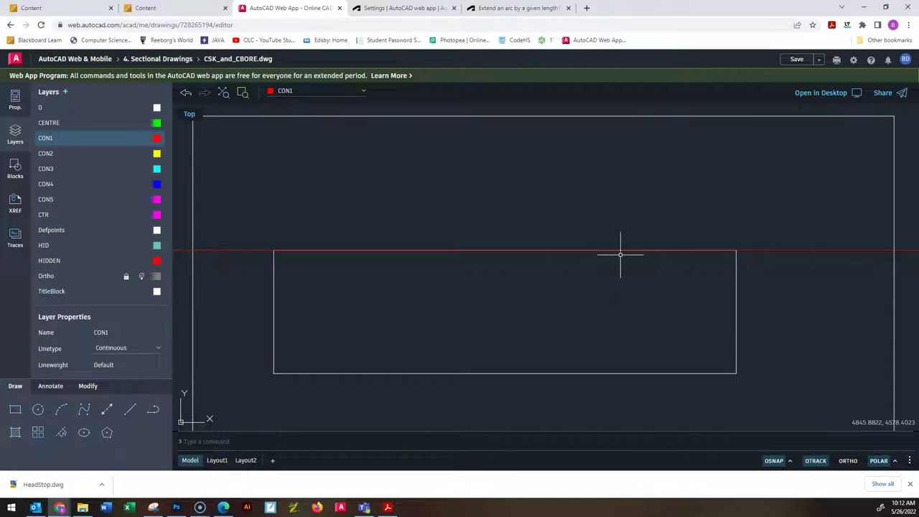
Step: On layer 0, sketch a closed T-shaped counterbore profile about 721 units wide with lines above the plate's upper-left area
left_click(41, 109)
left_click(127, 410)
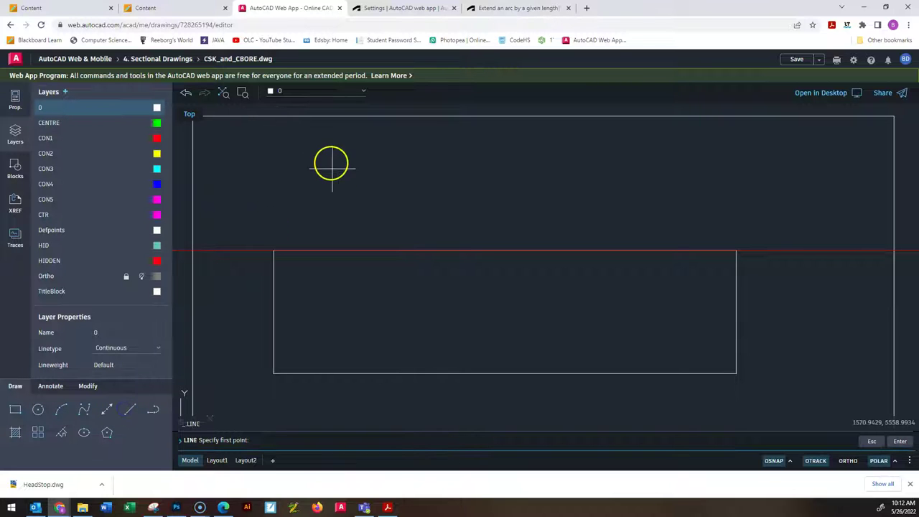
left_click(327, 147)
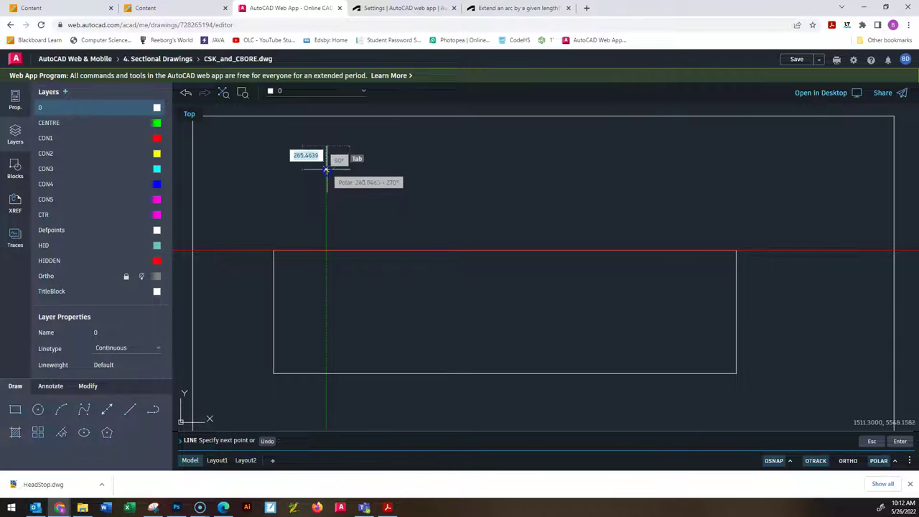
left_click(327, 170)
left_click(344, 171)
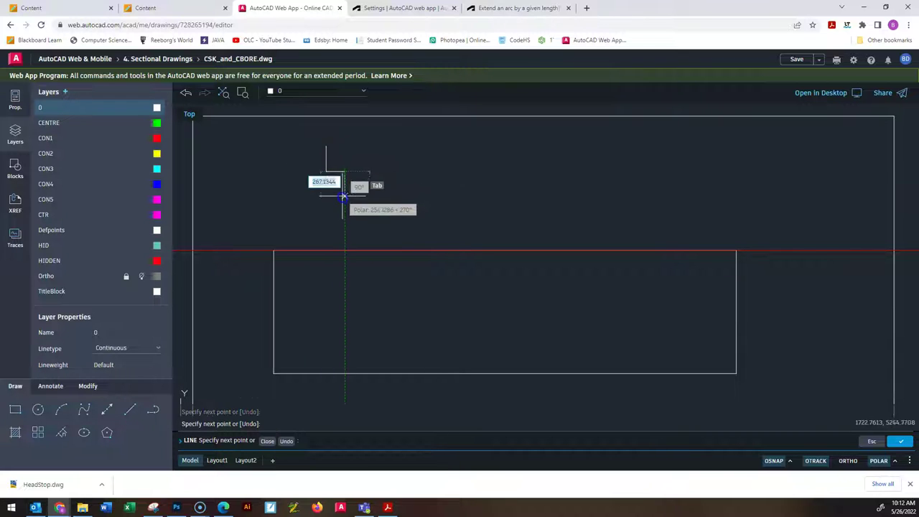
left_click(344, 197)
left_click(371, 197)
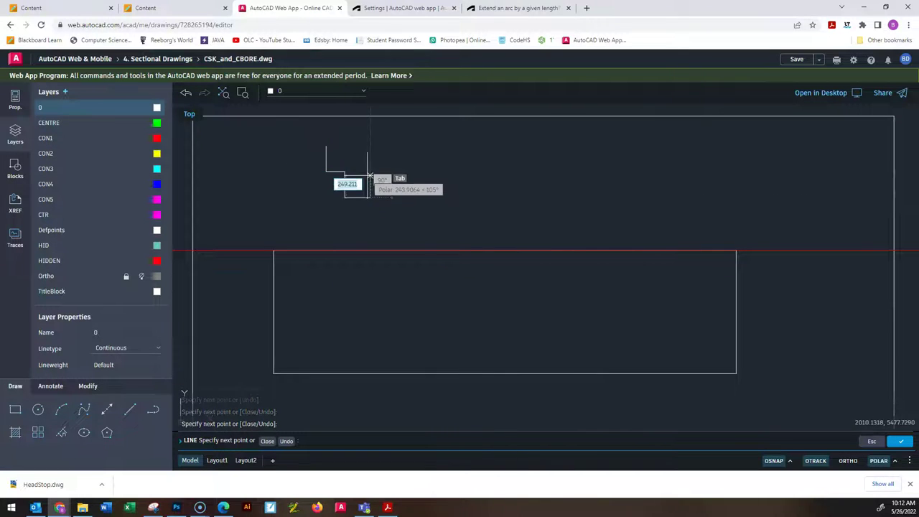
left_click(370, 170)
left_click(390, 170)
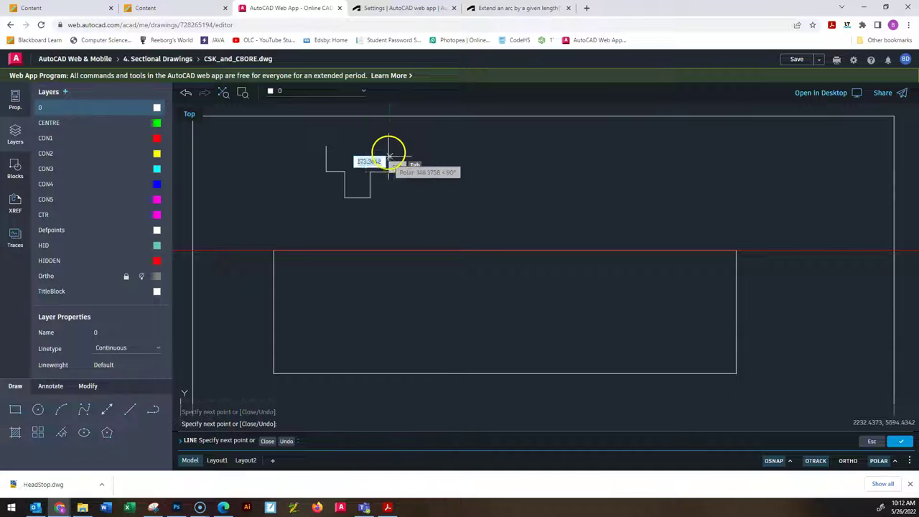
left_click(389, 145)
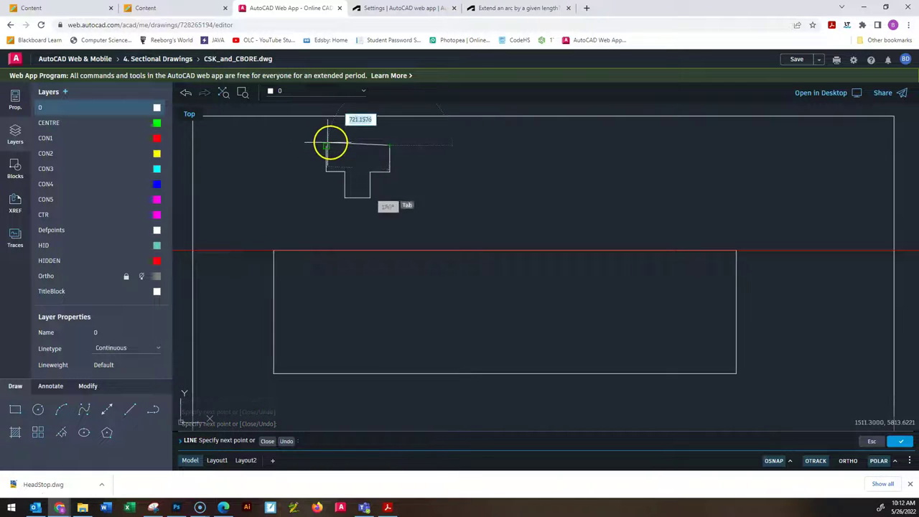
left_click(325, 145)
key("Escape")
key("Escape")
key("Escape")
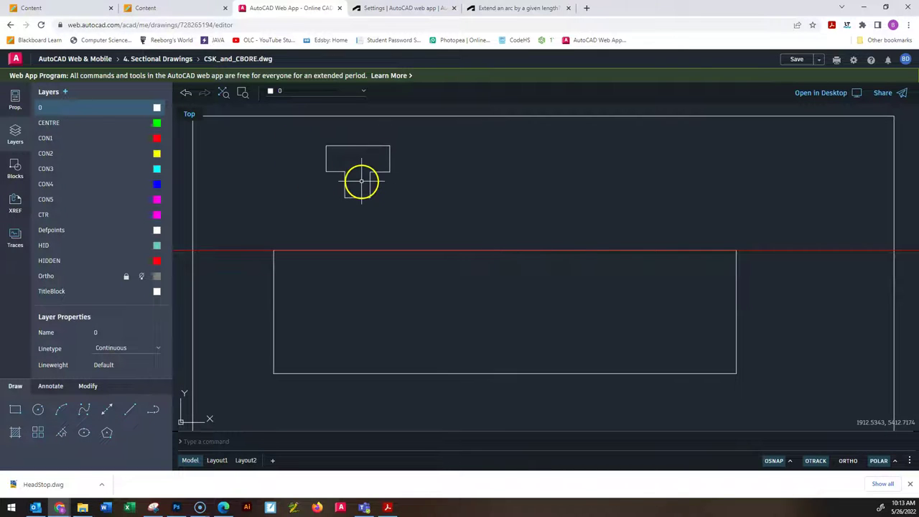
Step: Beside the counterbore profile, draw the slanted left side, left vertical wall and bottom edge of a countersink profile with lines
left_click(129, 412)
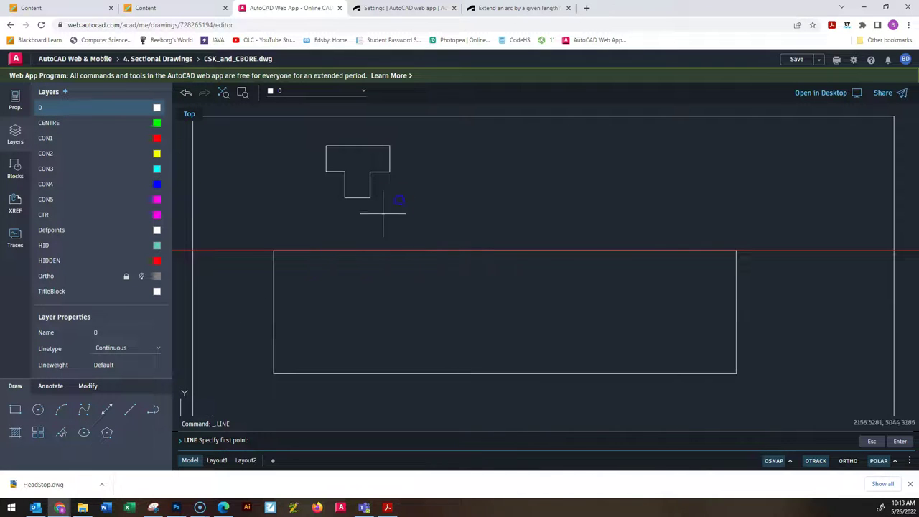
left_click(435, 149)
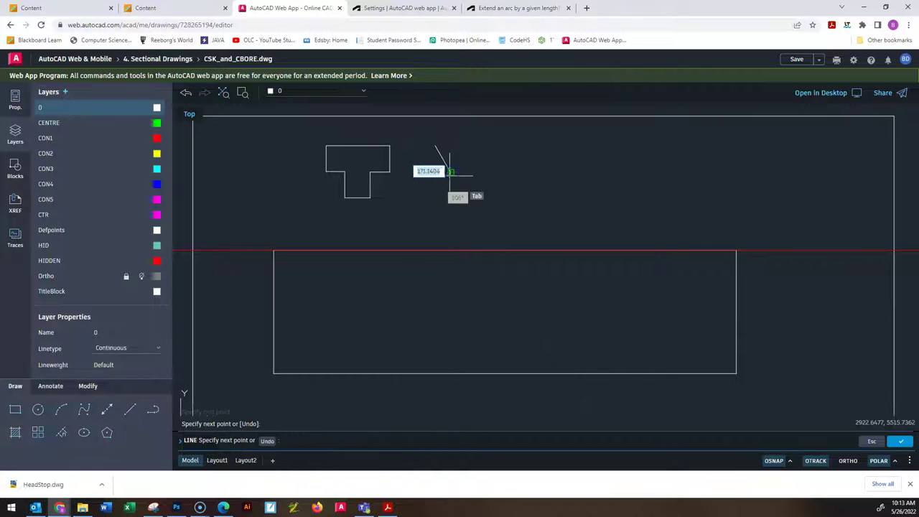
left_click(451, 172)
left_click(451, 190)
left_click(481, 191)
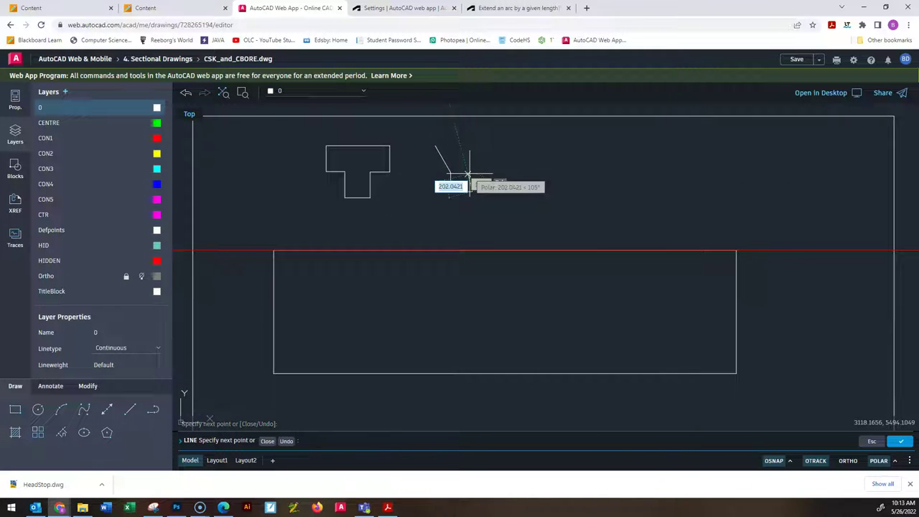
left_click(468, 174)
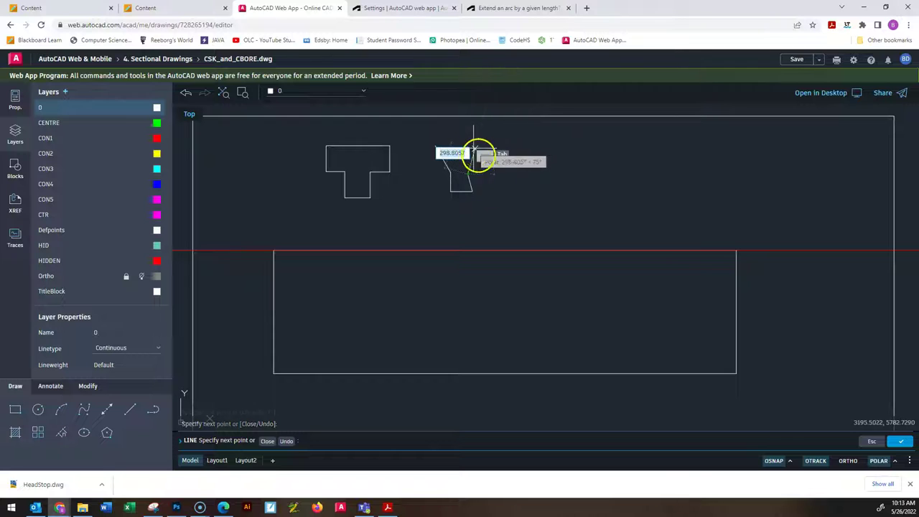
key("Escape")
key("Escape")
key("Escape")
left_click_drag(485, 214, 464, 175)
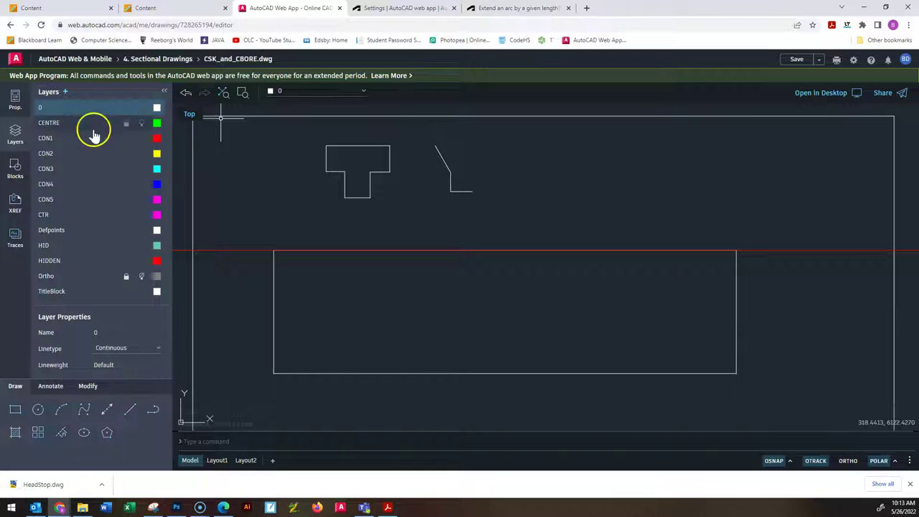
Step: Complete the countersink profile with a right vertical wall, a slanted right side and a closing top edge
left_click(130, 408)
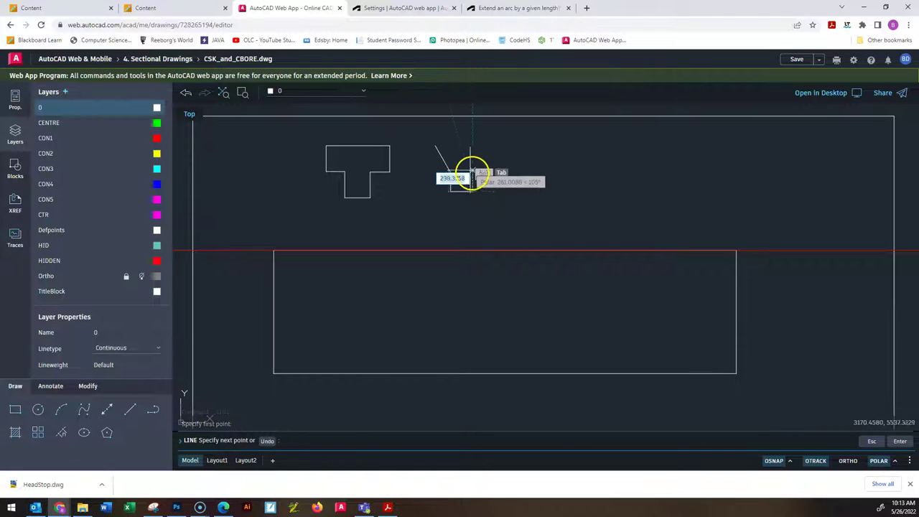
left_click_drag(472, 173, 439, 145)
left_click(439, 146)
key("Escape")
key("Escape")
key("Escape")
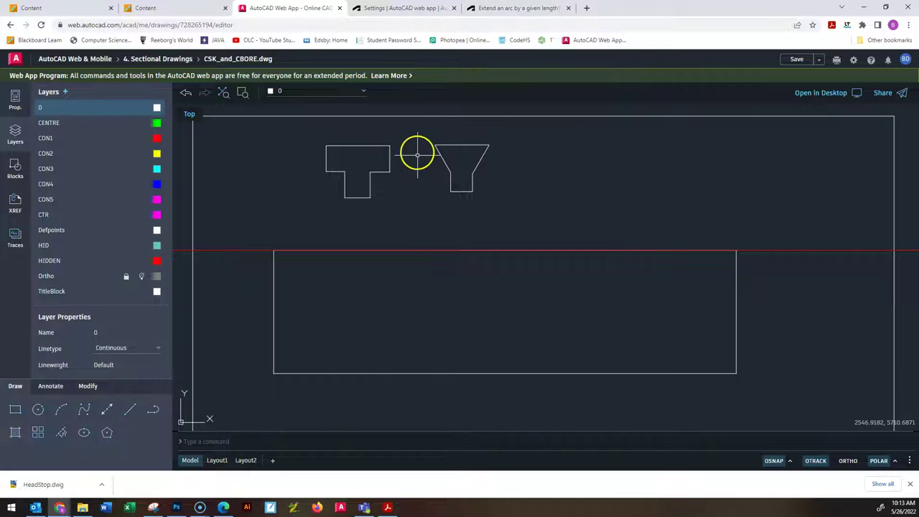
left_click(524, 219)
key("Escape")
key("Escape")
key("Escape")
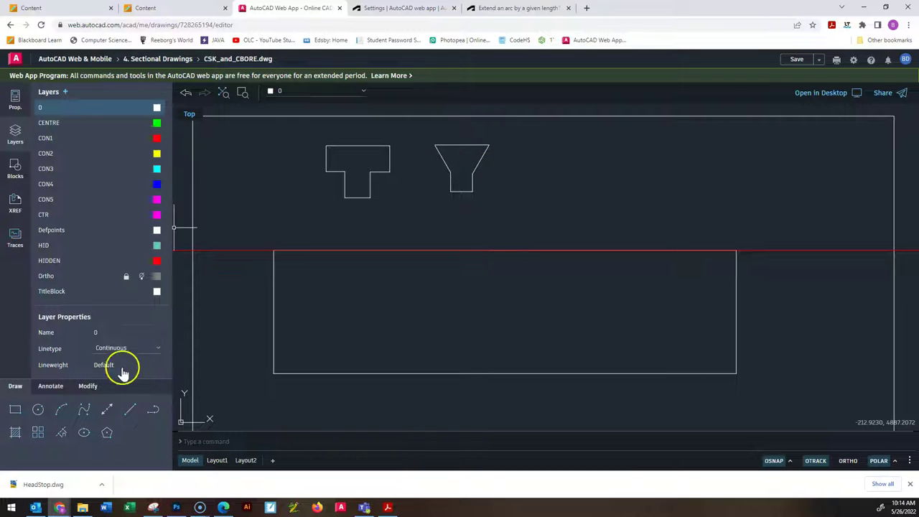
Step: Add the multiline text "CBORE - COUNTERBORE" above the counterbore profile
left_click(50, 385)
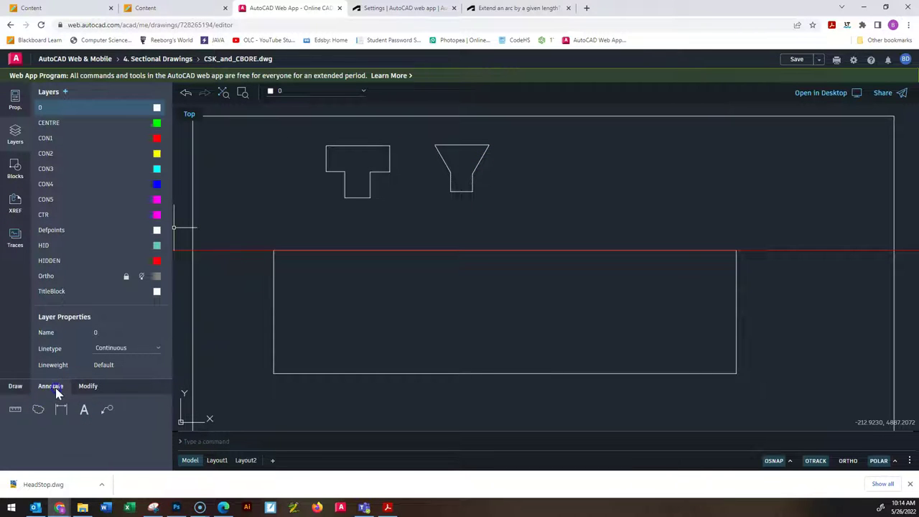
left_click(83, 410)
left_click(332, 123)
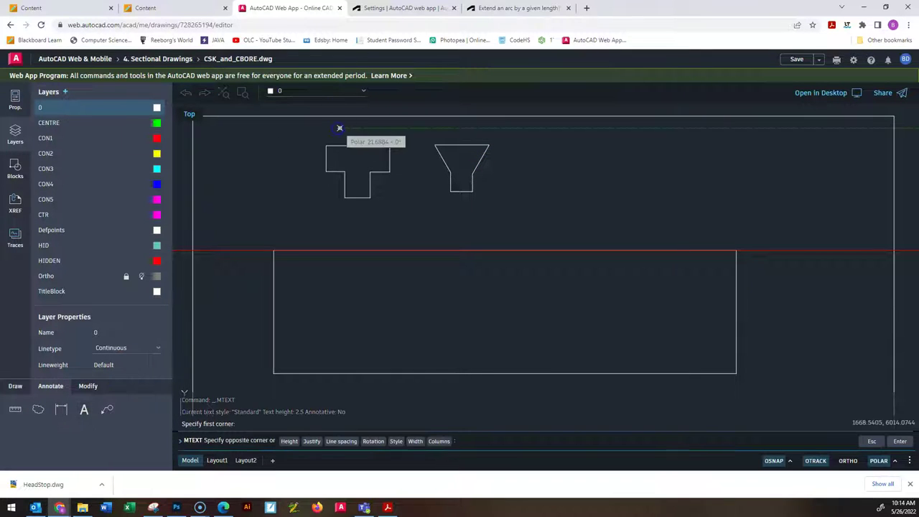
left_click(380, 136)
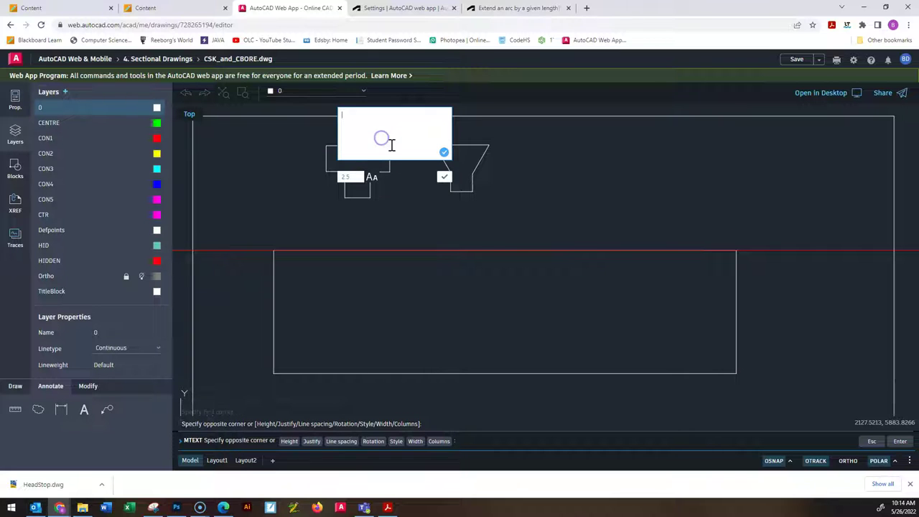
type("CBORE - COUNTERBORE")
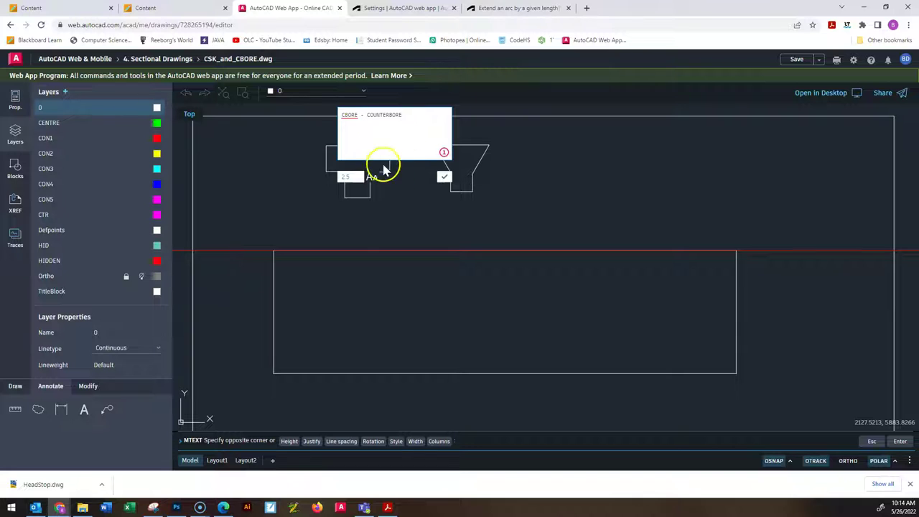
left_click(444, 176)
Step: Set the text height of the counterbore label to 20
left_click(324, 123)
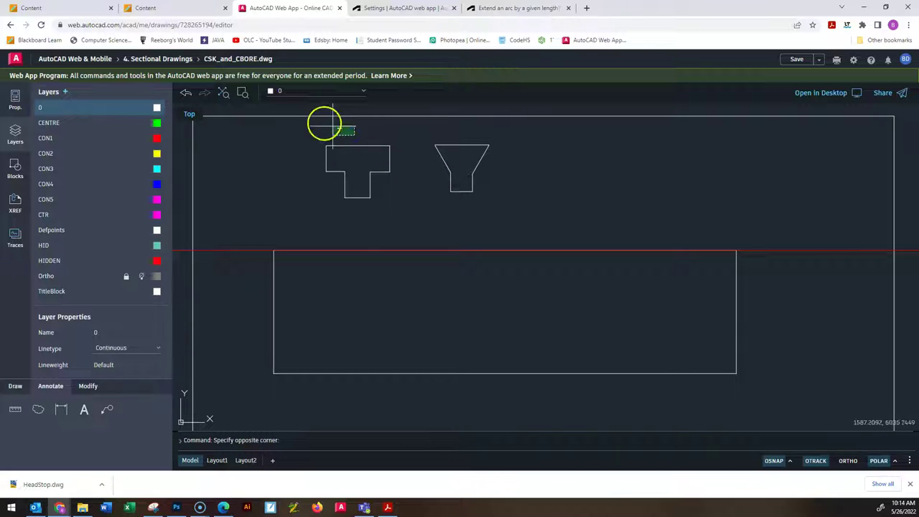
left_click(337, 127)
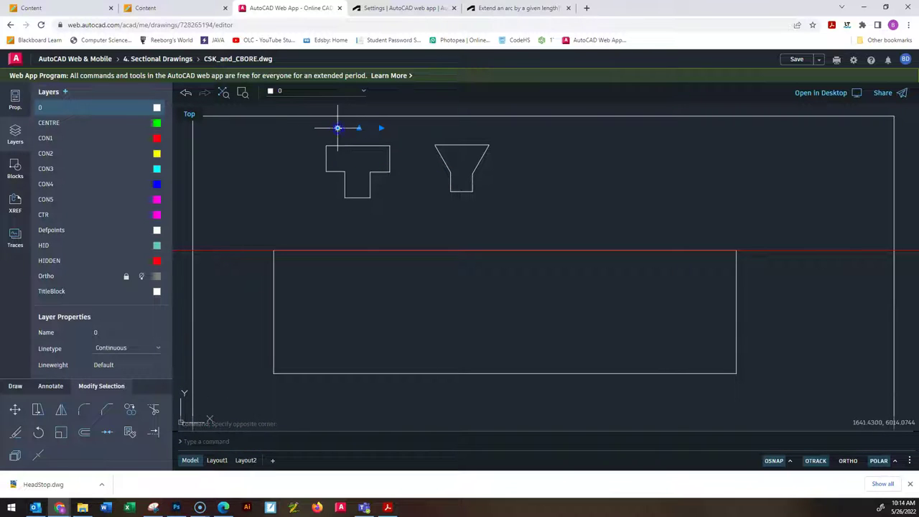
double_click(337, 127)
left_click(315, 164)
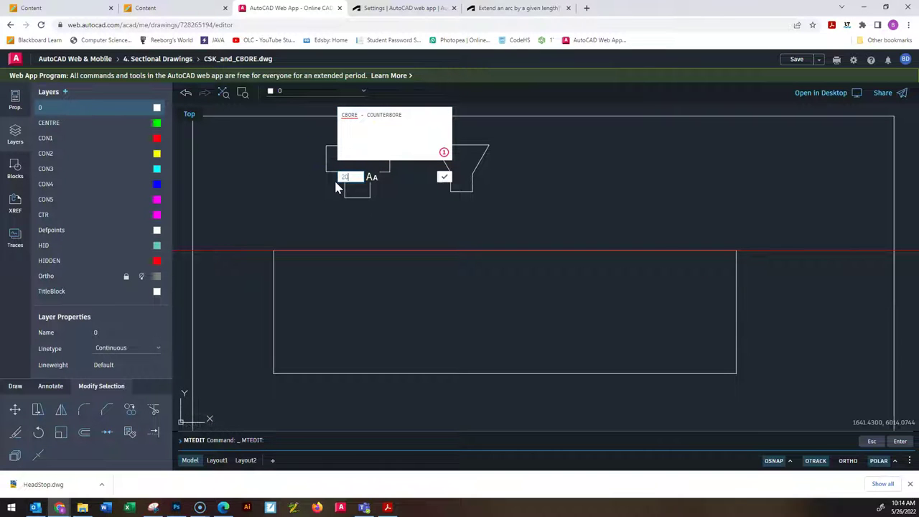
left_click(338, 179)
left_click(444, 176)
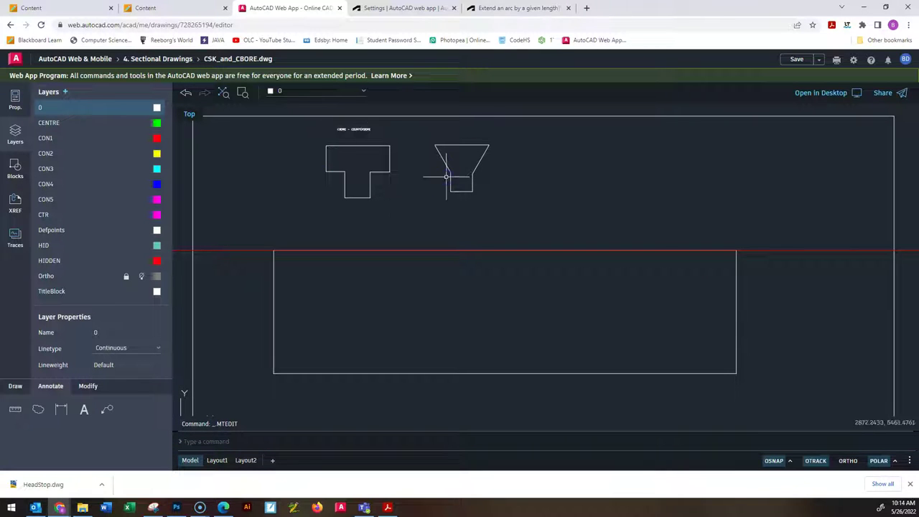
Step: Set the text height of the counterbore label to 50
scroll(370, 130, "up", 2)
left_click(359, 127)
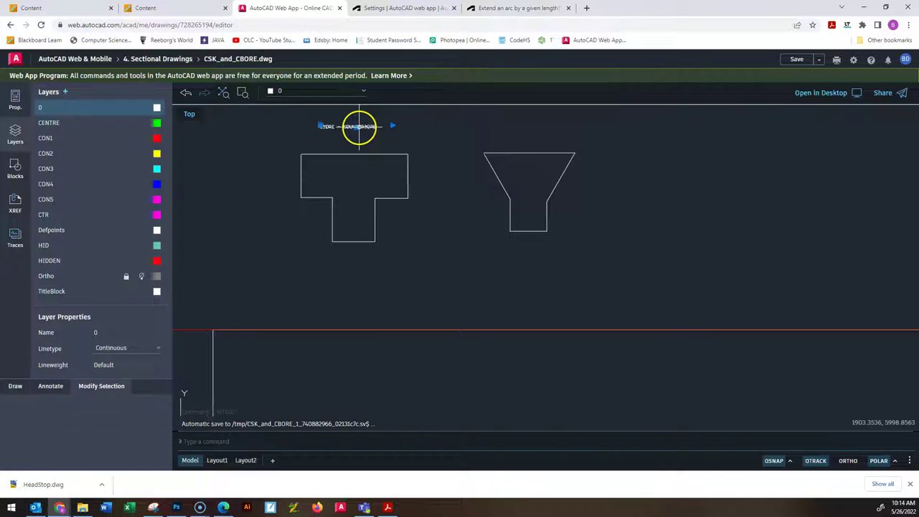
double_click(359, 127)
left_click_drag(334, 174, 323, 172)
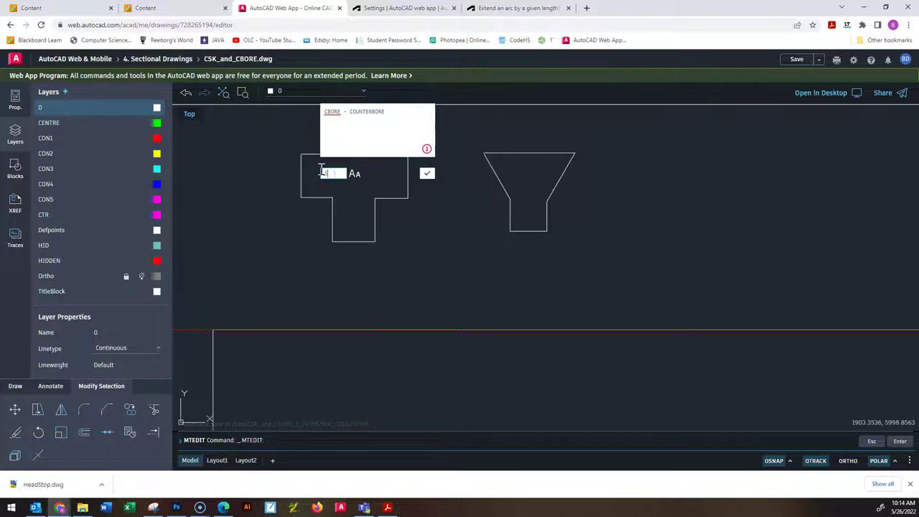
left_click(428, 177)
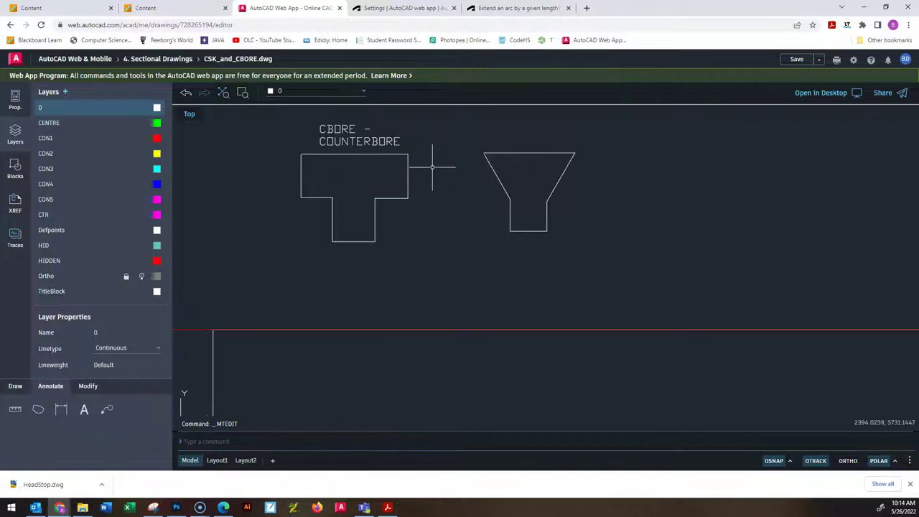
Step: Copy the counterbore label to above the countersink profile and change the copy's text to "CSK - COUNTERSINK"
left_click(401, 143)
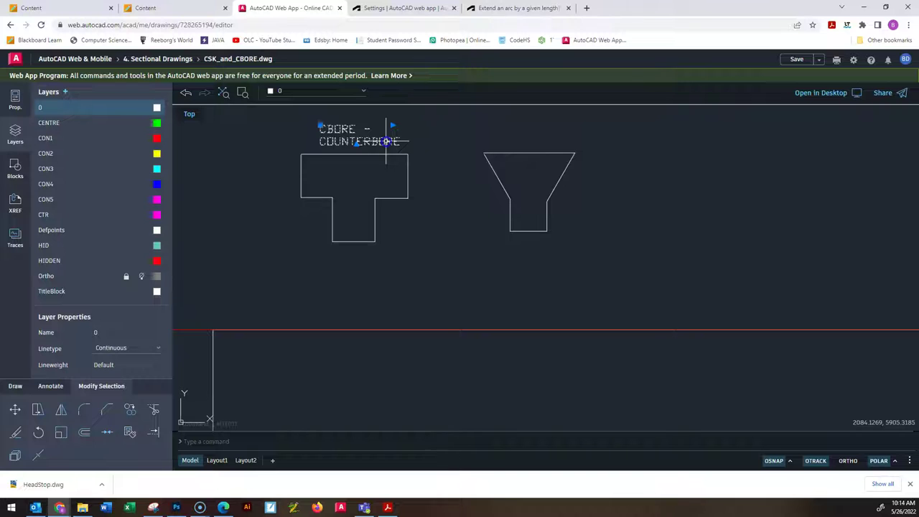
key("ctrl+v")
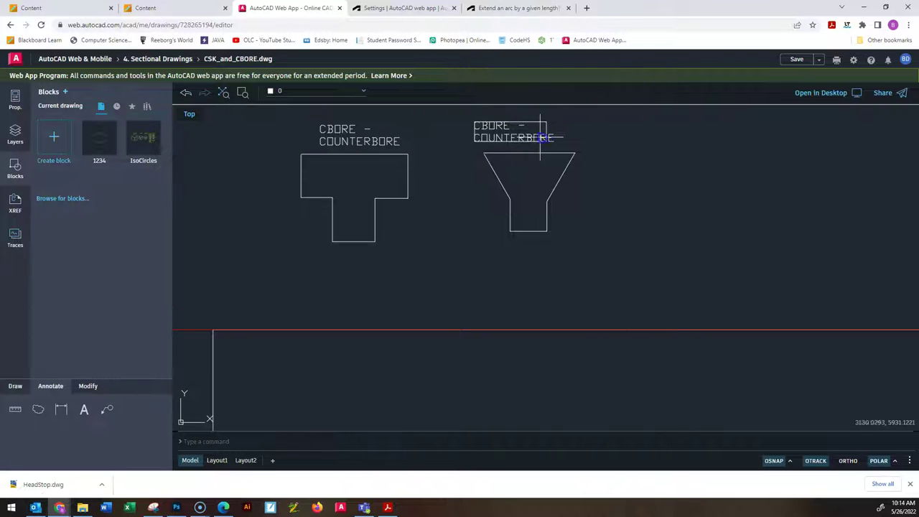
left_click(545, 136)
double_click(534, 140)
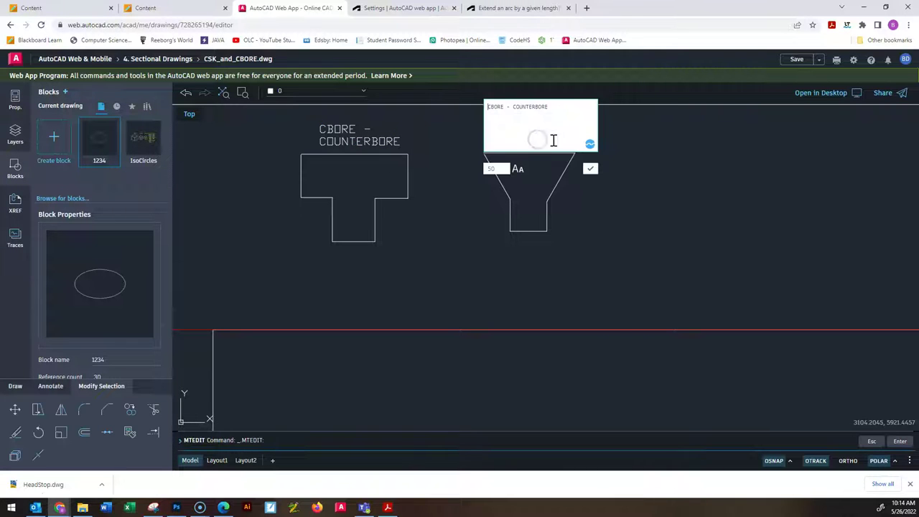
left_click_drag(558, 109, 458, 93)
type("cs")
left_click(590, 168)
left_click(361, 130)
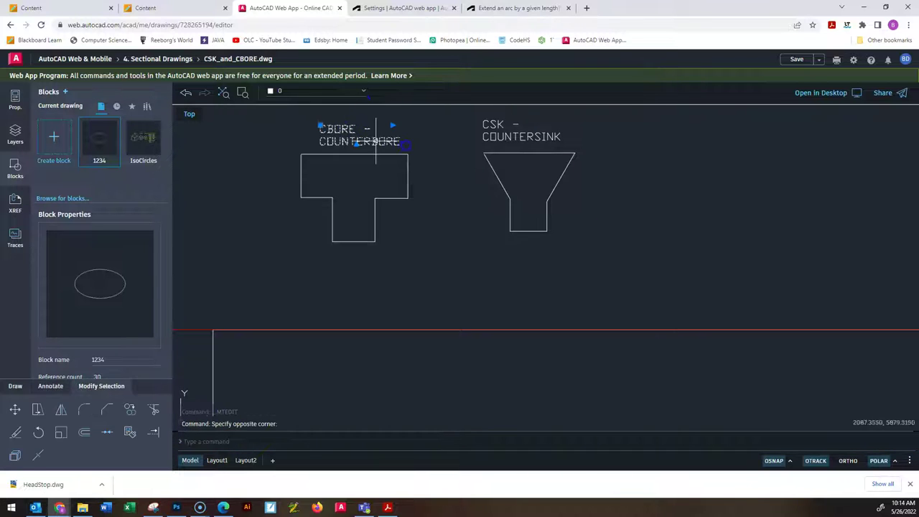
left_click(395, 127)
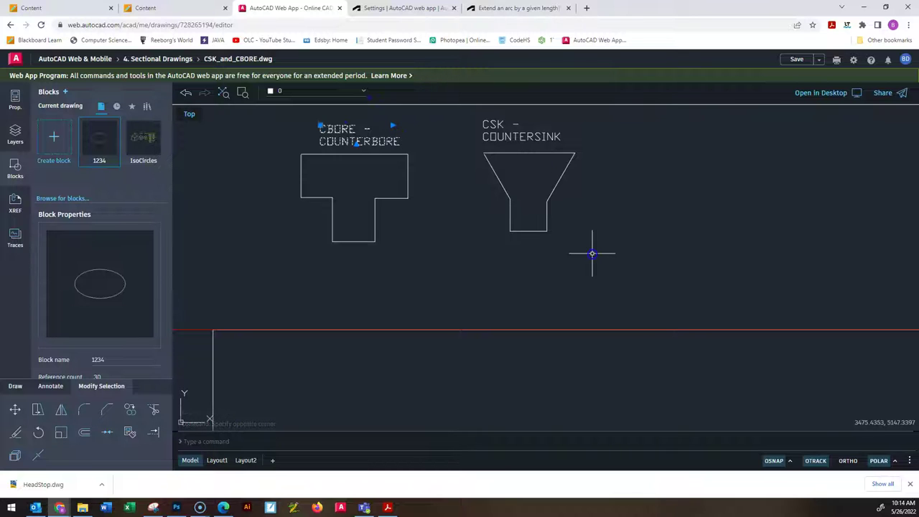
scroll(591, 252, "down", 2)
key("Escape")
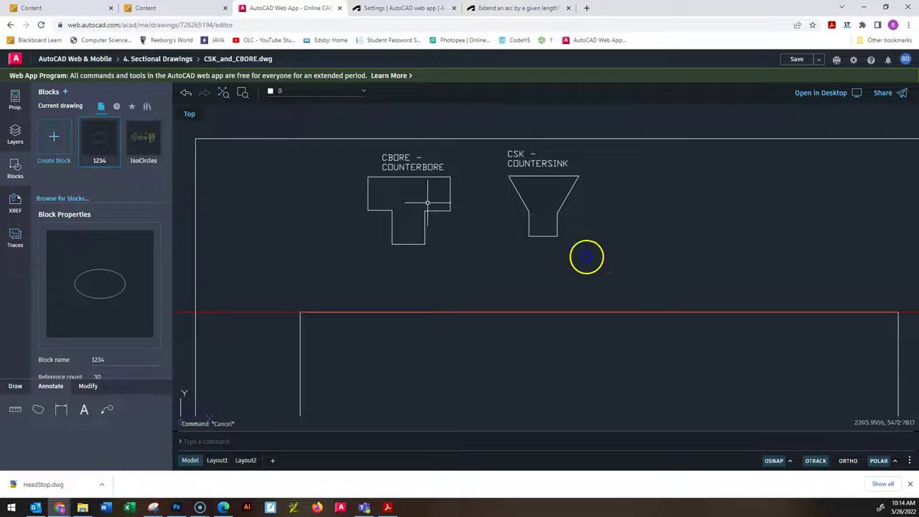
Step: Switch to the exercise PDF and read the counterbore callout for the two Ø13 holes, and return to the drawing
scroll(574, 258, "down", 2)
scroll(522, 318, "up", 2)
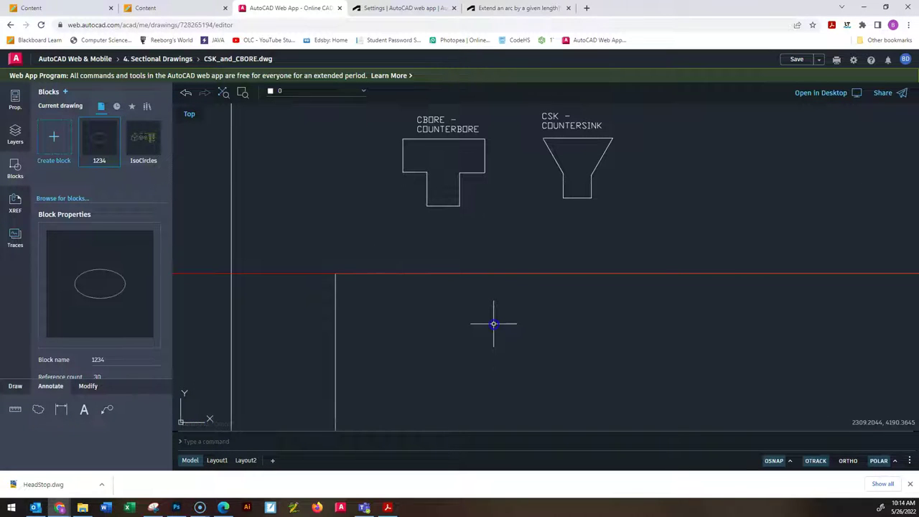
key("alt+Tab")
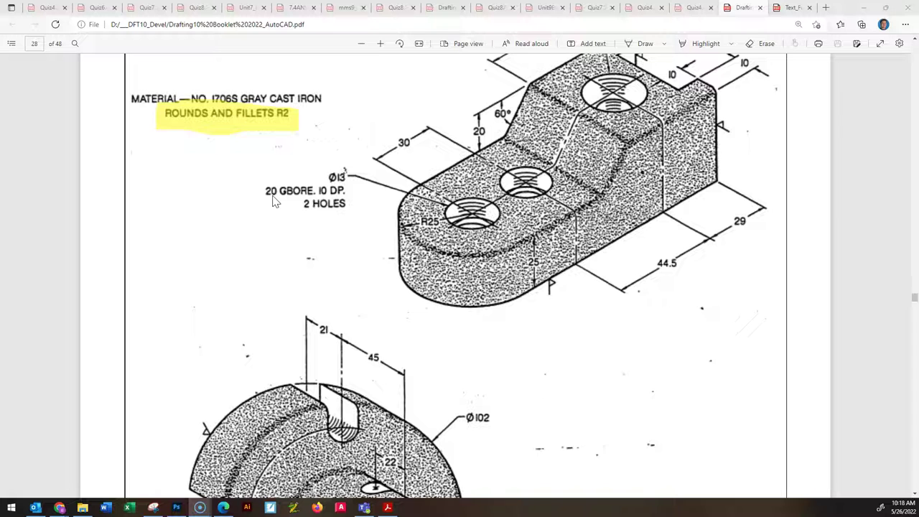
key("alt+Tab")
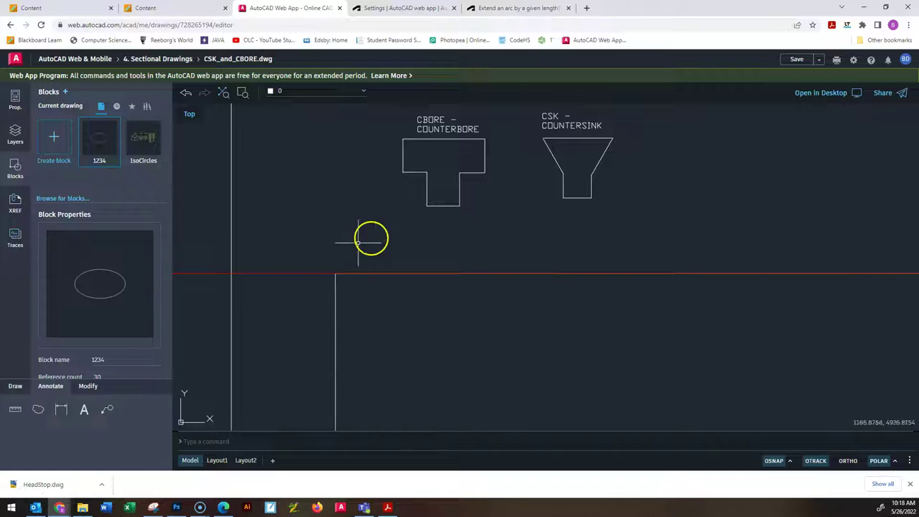
Step: Make CENTRE the current layer
left_click(15, 134)
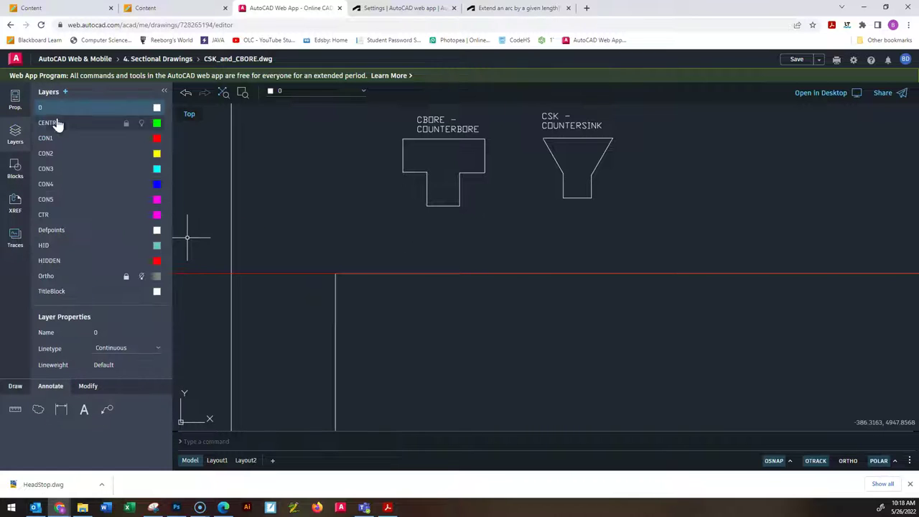
left_click(51, 124)
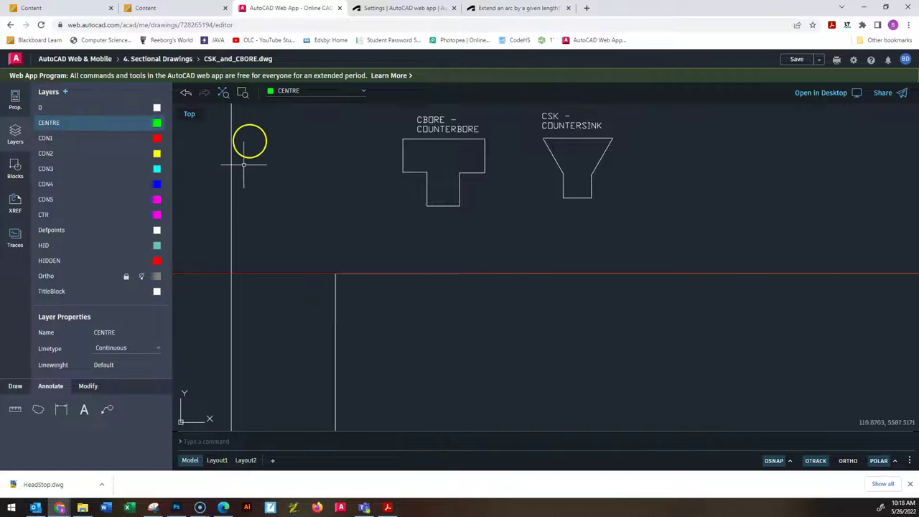
left_click(16, 385)
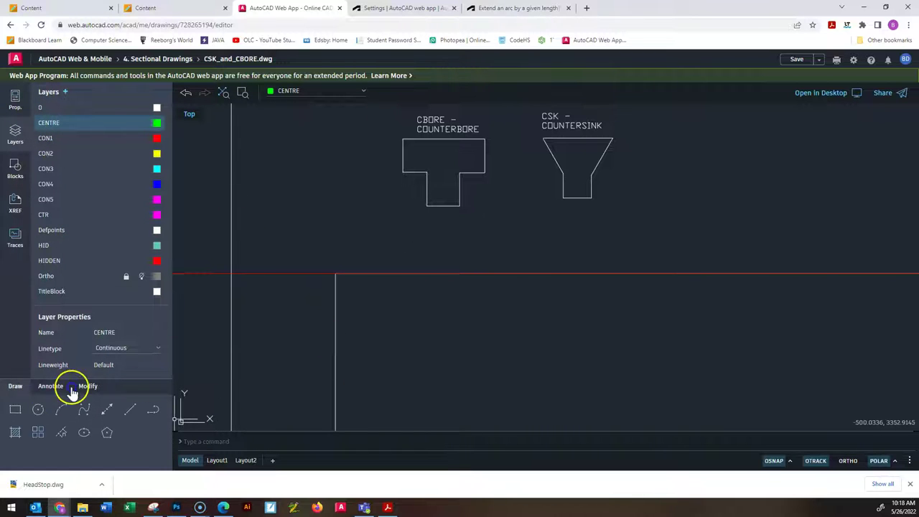
left_click(130, 409)
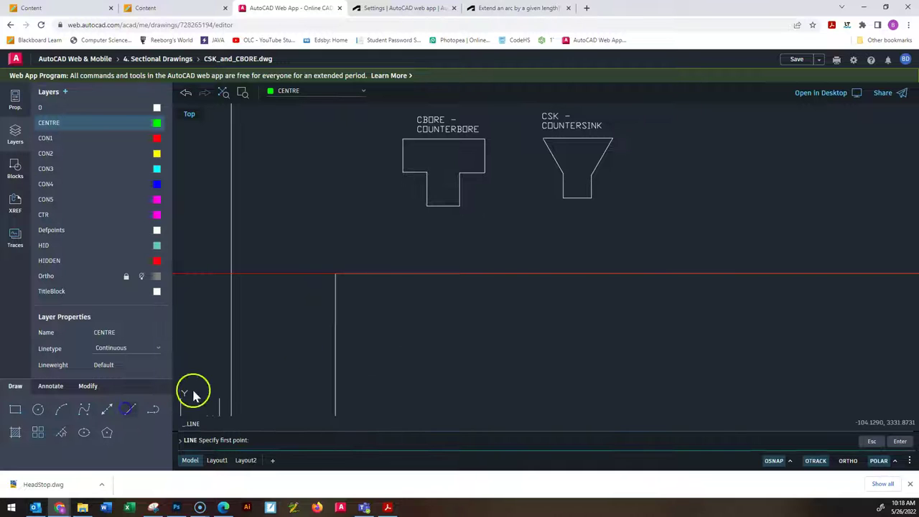
scroll(381, 280, "down", 3)
left_click(383, 272)
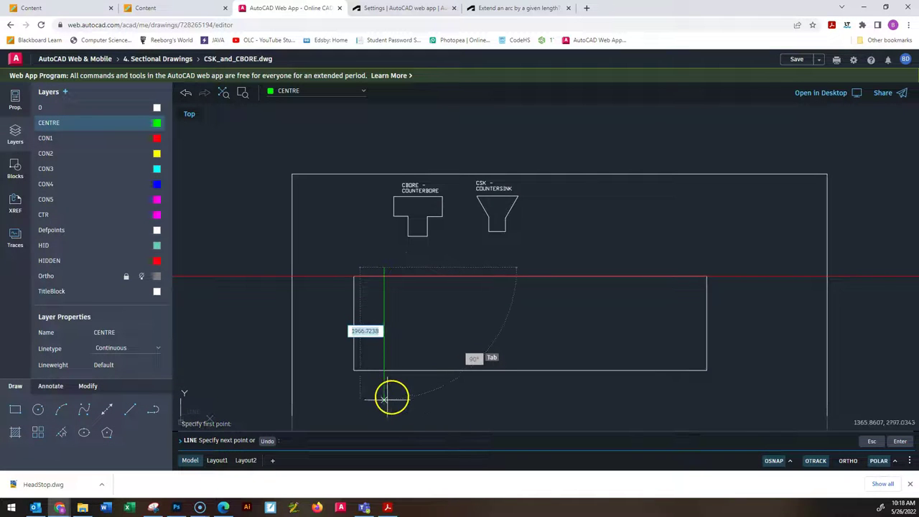
key("Escape")
key("Escape")
key("Escape")
Step: Draw a vertical centre line below the counterbore profile, crossing the top edge of the large rectangle
key("Return")
left_click(417, 266)
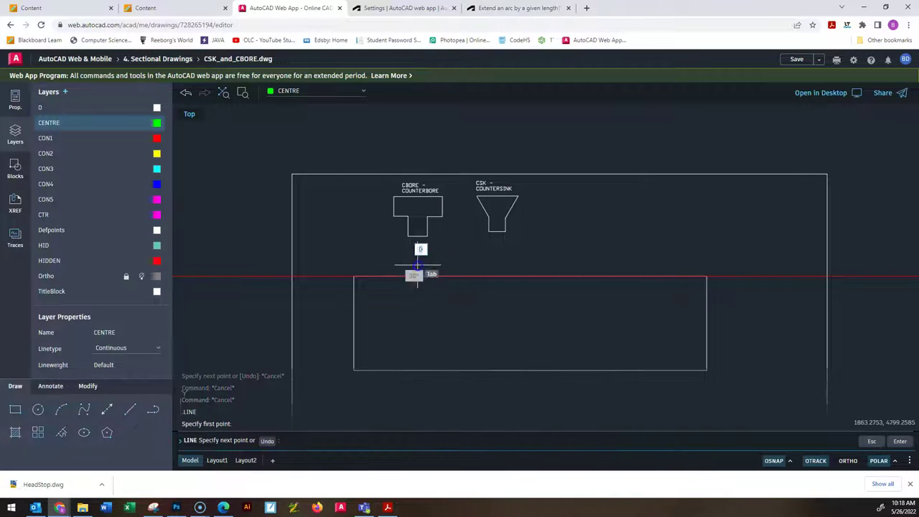
key("Escape")
key("Escape")
key("Escape")
scroll(427, 269, "up", 4)
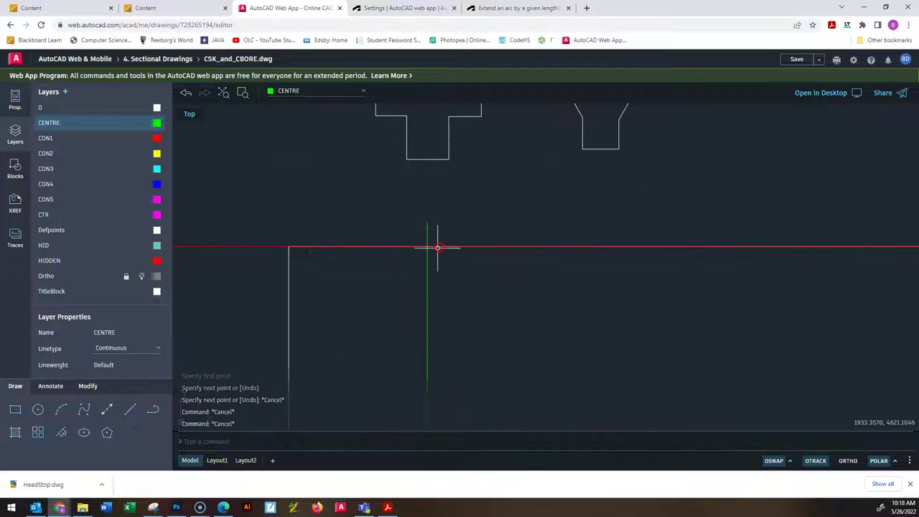
mouse_move(421, 282)
left_mouse_down()
mouse_move(402, 273)
mouse_move(412, 281)
left_mouse_up()
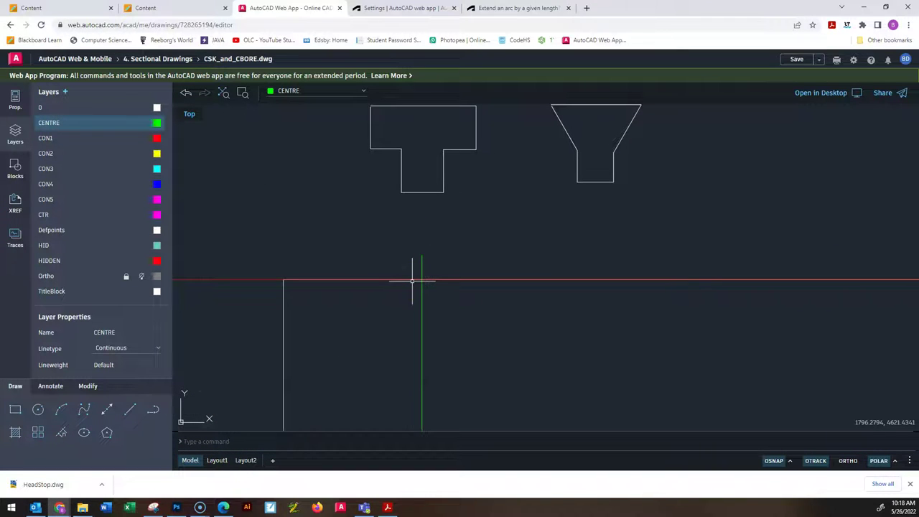
left_click(422, 279)
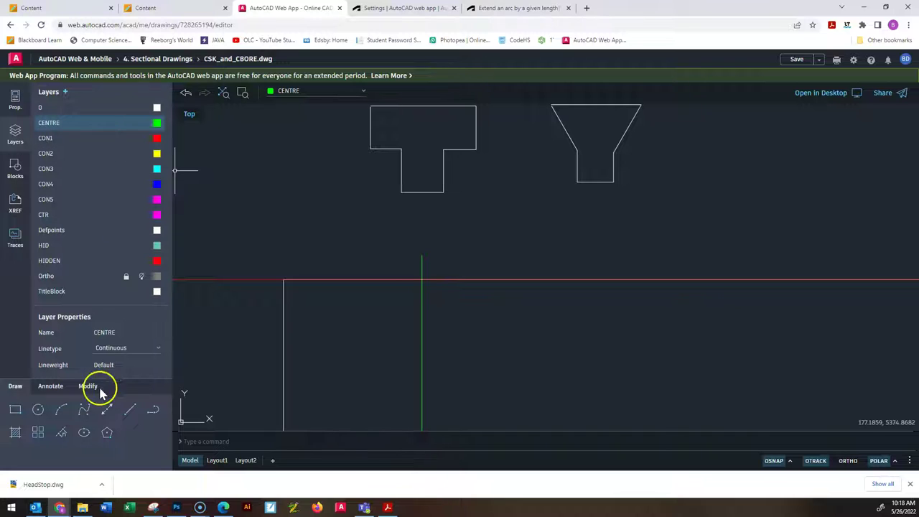
Step: Make layer 0 current and draw a horizontal line 20 units long in the space above the large rectangle
left_click(67, 107)
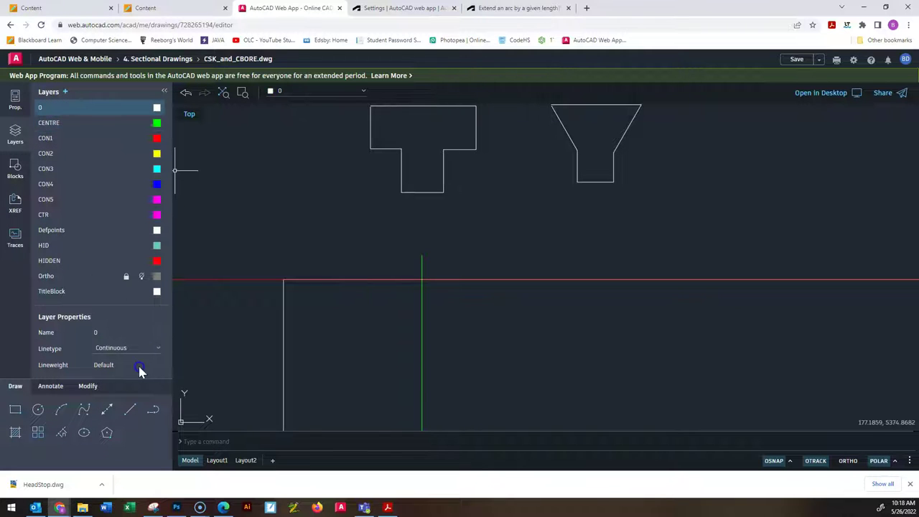
left_click(133, 409)
key("Escape")
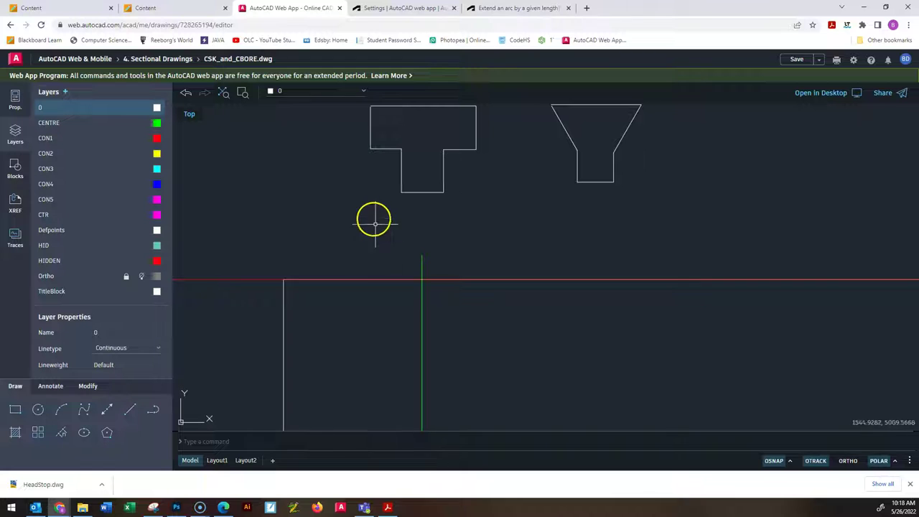
left_click(129, 408)
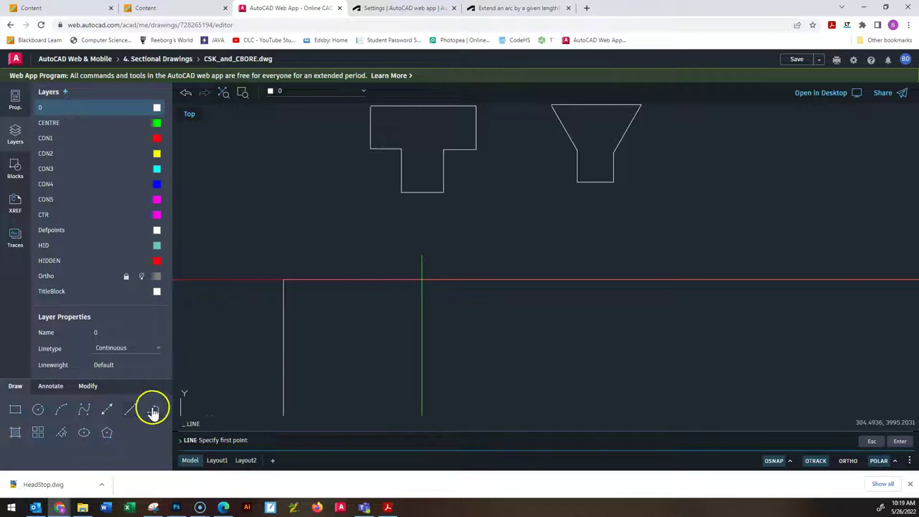
left_click(359, 217)
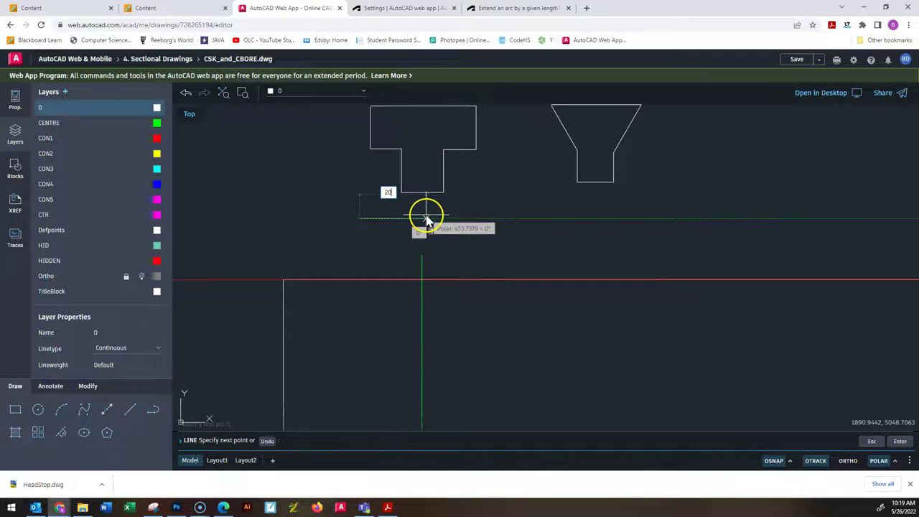
key("Return")
key("Escape")
key("Escape")
key("Escape")
Step: Move the 20-unit line by its midpoint to just above the rectangle's top edge, beside the green centre line
scroll(351, 239, "up", 4)
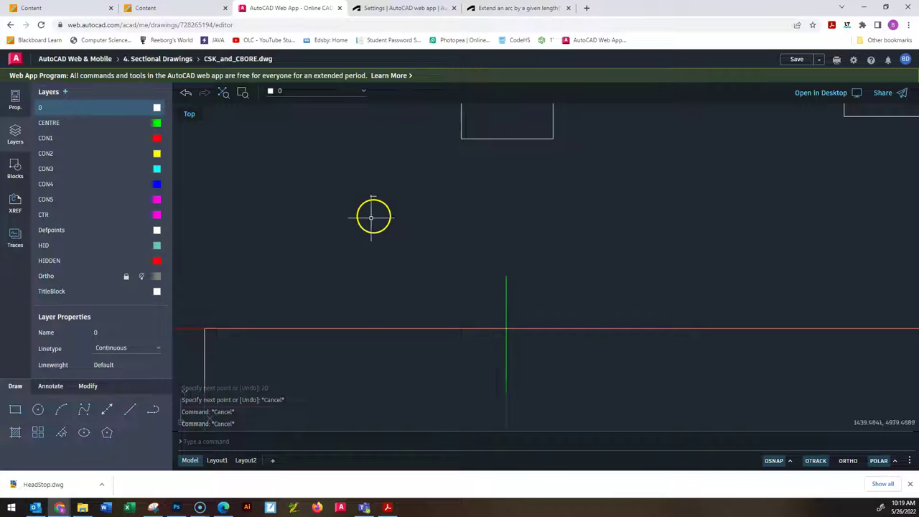
scroll(377, 212, "up", 3)
scroll(459, 293, "down", 2)
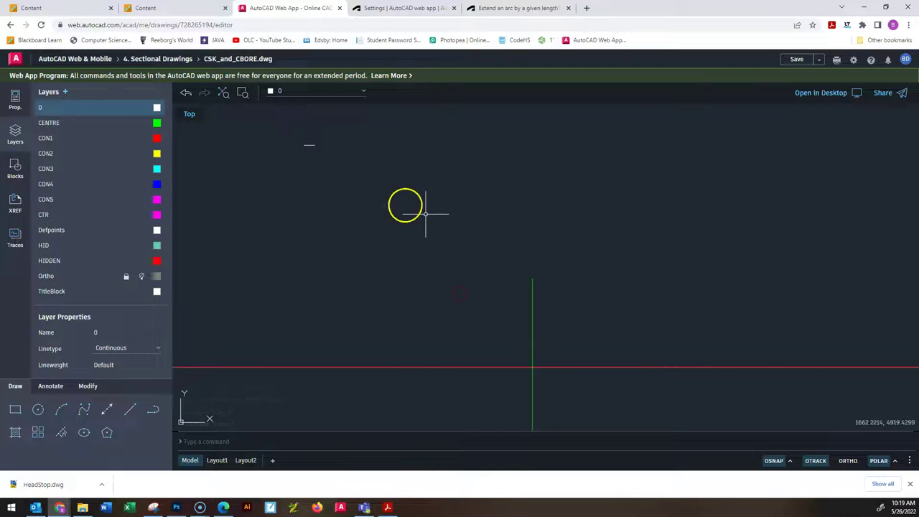
left_click(369, 183)
left_click(256, 136)
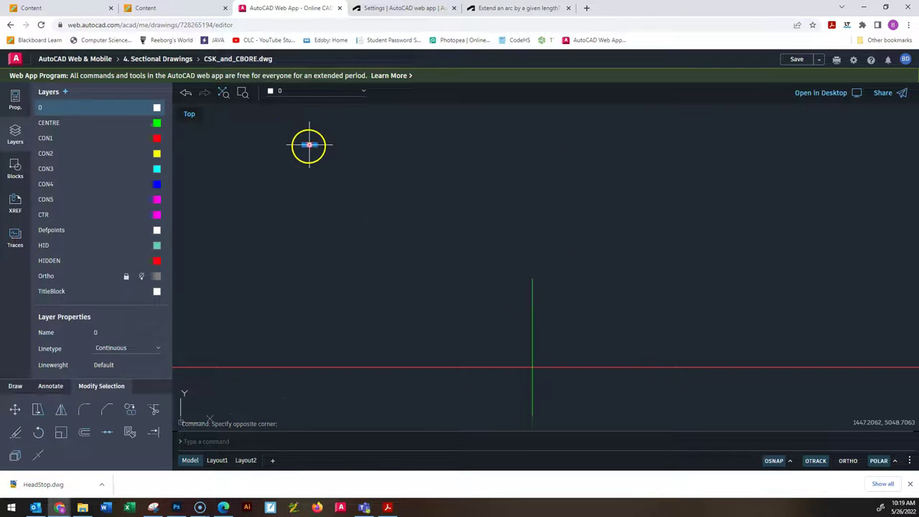
left_click(308, 145)
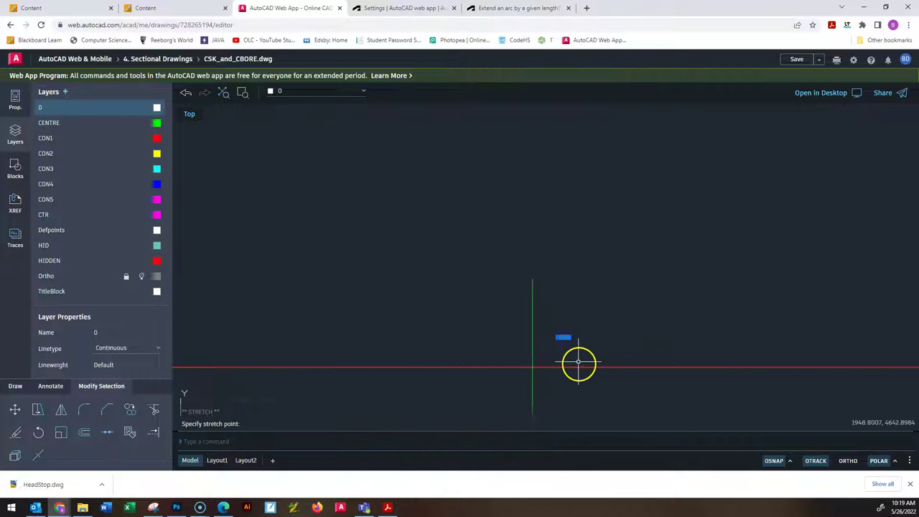
key("Escape")
Step: Move the 20-unit line by its midpoint onto the intersection of the centre line and the rectangle's top edge
scroll(593, 379, "up", 2)
scroll(567, 262, "up", 2)
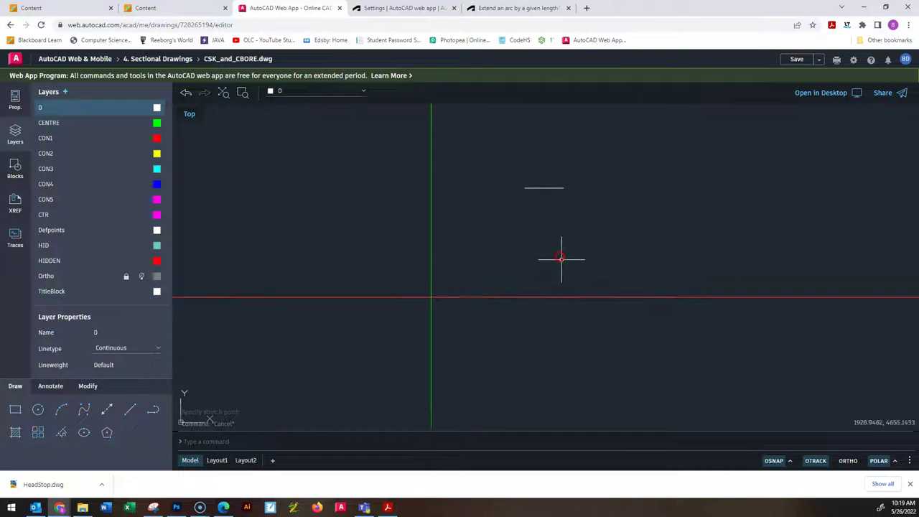
scroll(583, 201, "up", 2)
scroll(587, 207, "up", 2)
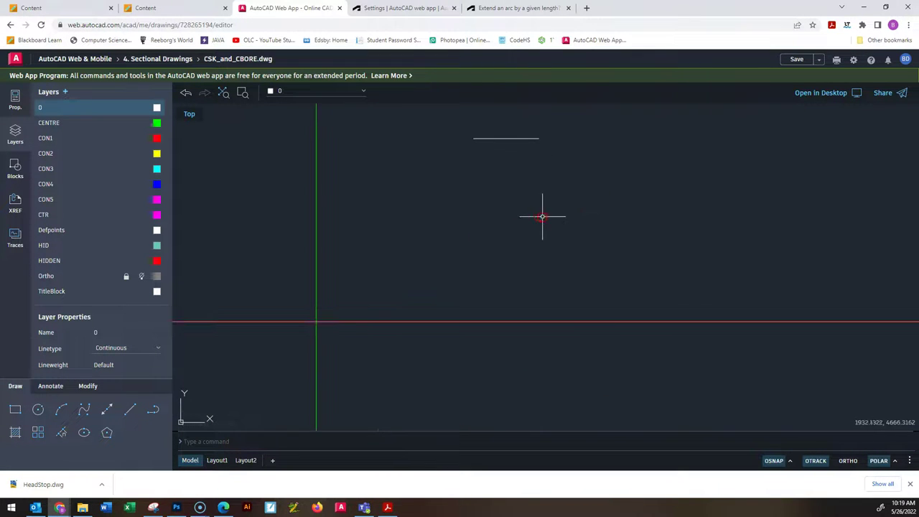
left_click(598, 136)
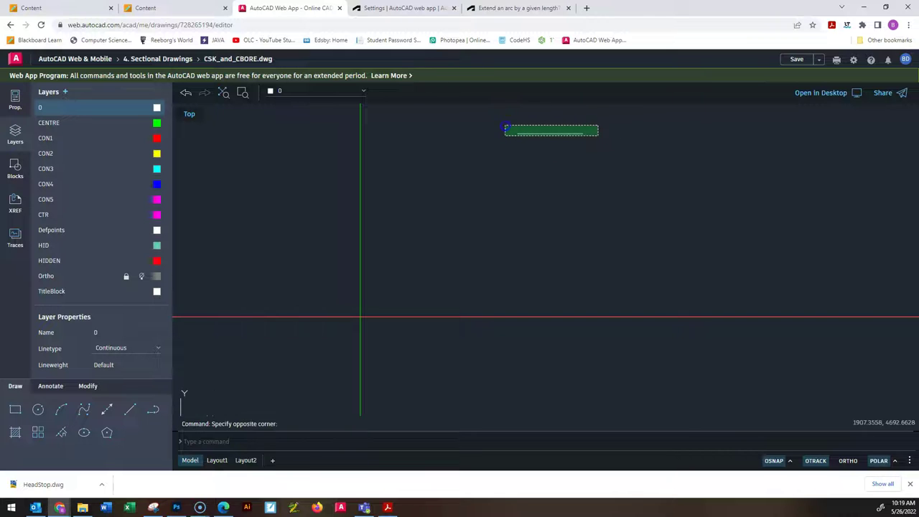
left_click(507, 126)
left_click(549, 133)
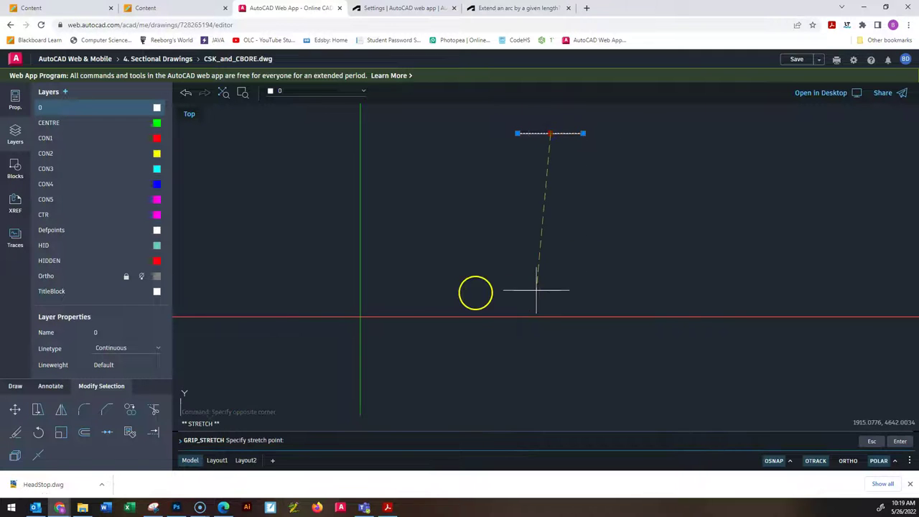
left_click(358, 316)
key("Escape")
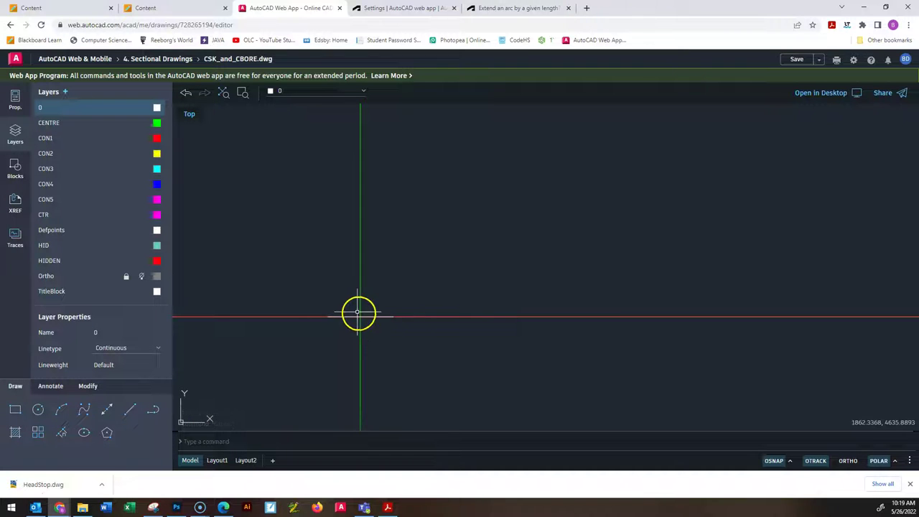
Step: Inspect the centred 20-unit line up close and check it against the counterbore callout in the exercise PDF
scroll(365, 330, "up", 1)
scroll(365, 334, "up", 5)
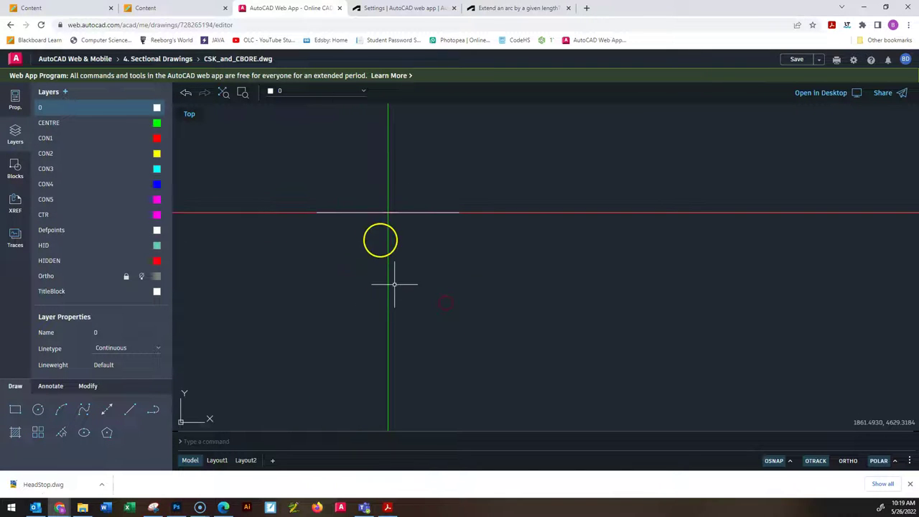
scroll(403, 221, "up", 1)
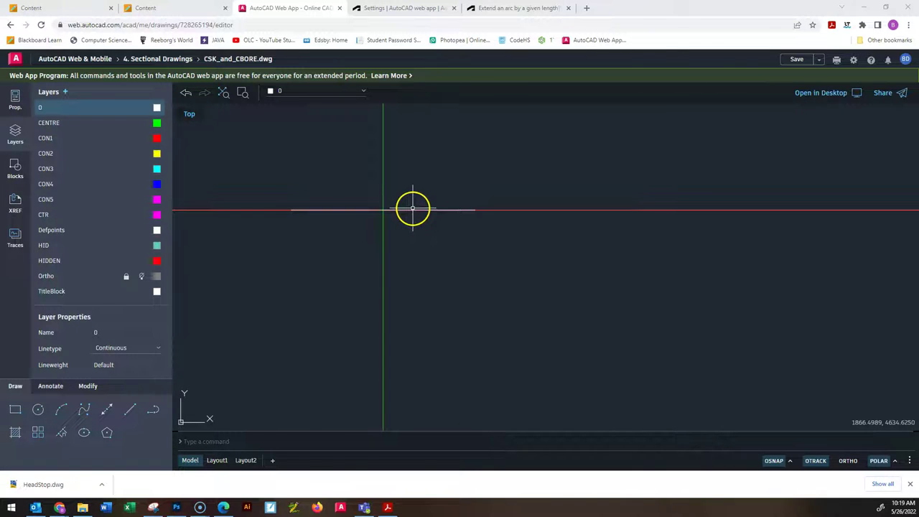
key("alt+Tab")
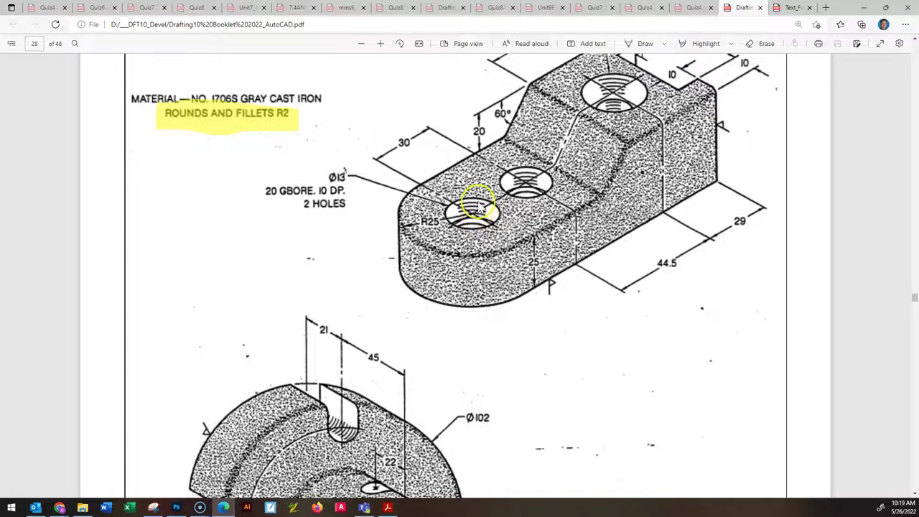
key("alt+Tab")
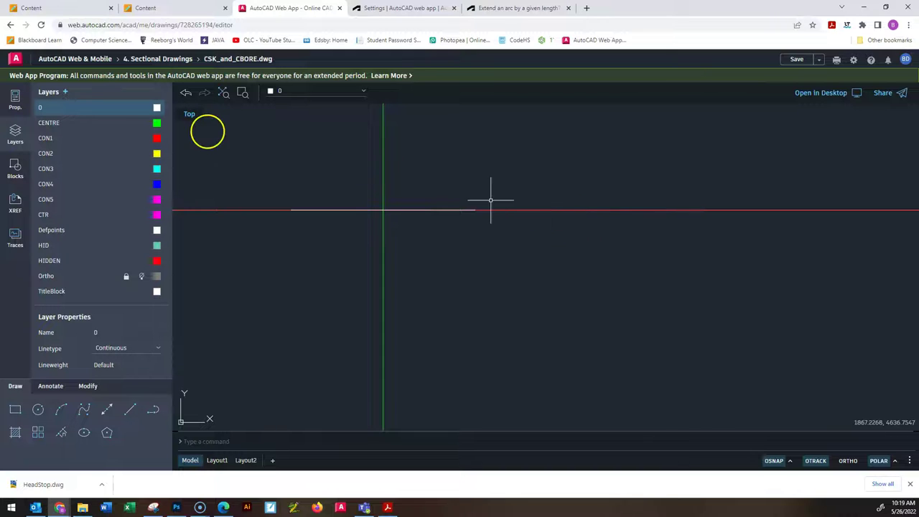
left_click(183, 122)
left_click(157, 107)
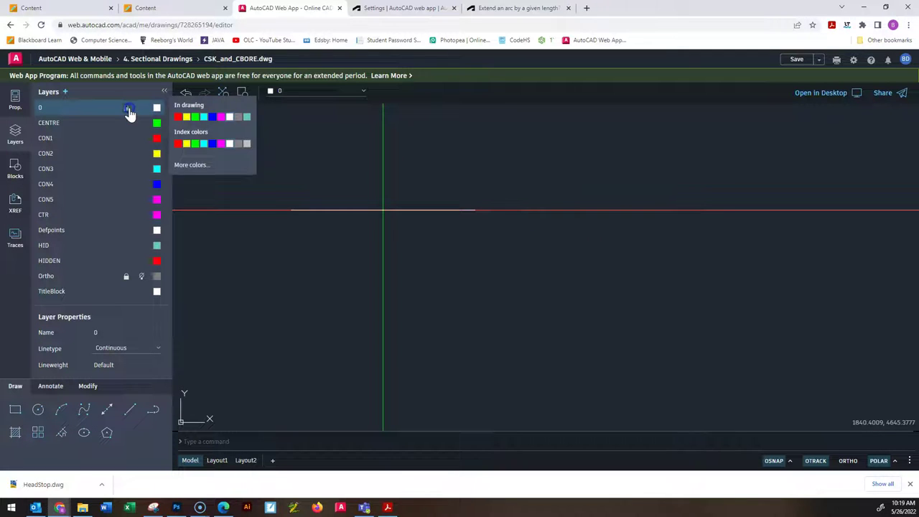
left_click(128, 110)
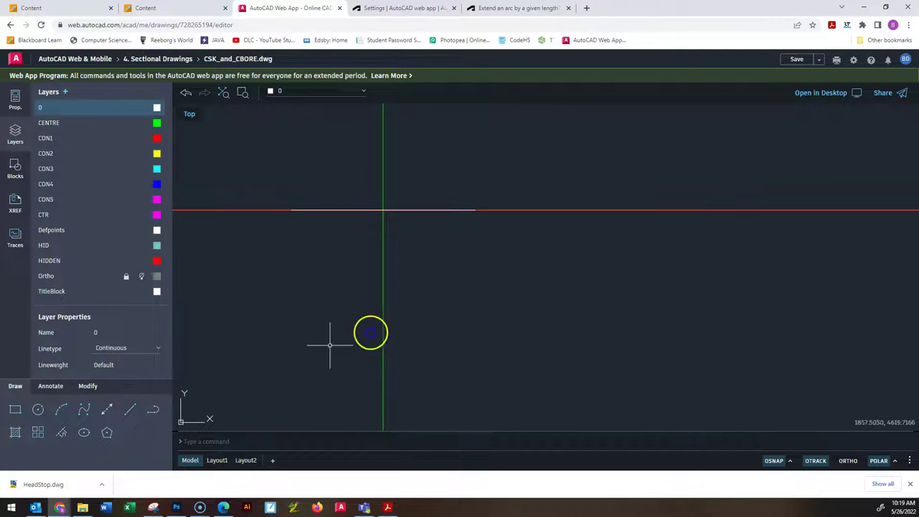
Step: Draw a 10-unit vertical line down from the right end of the centred 20-unit line
key("Escape")
key("Escape")
key("Escape")
type("l")
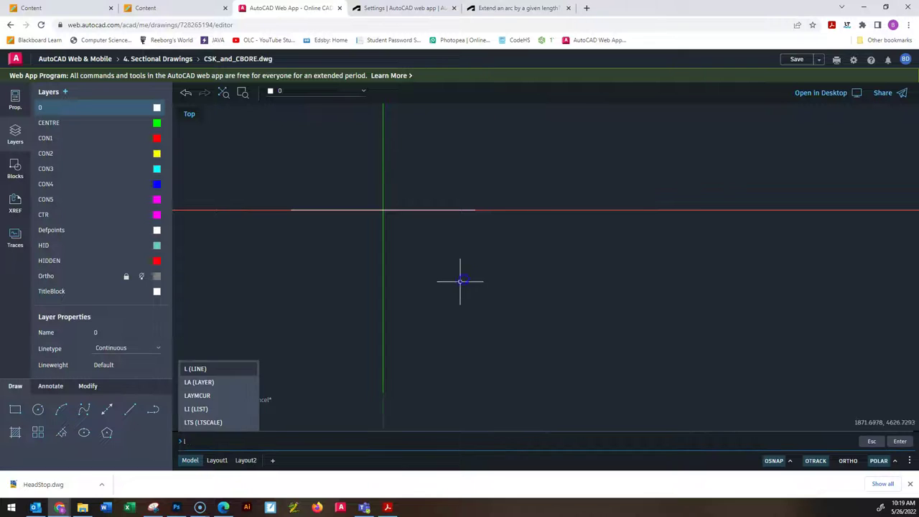
key("Return")
left_click(473, 209)
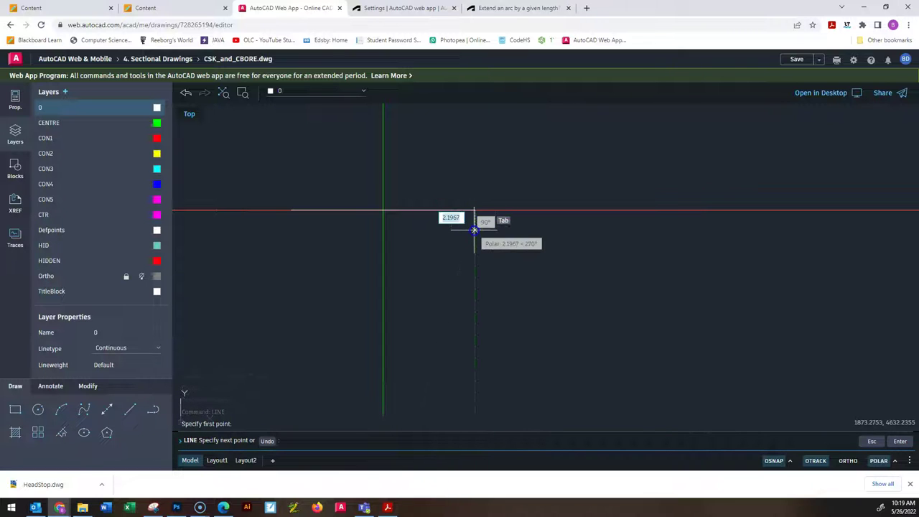
type("10")
key("Return")
key("Escape")
key("Escape")
key("Escape")
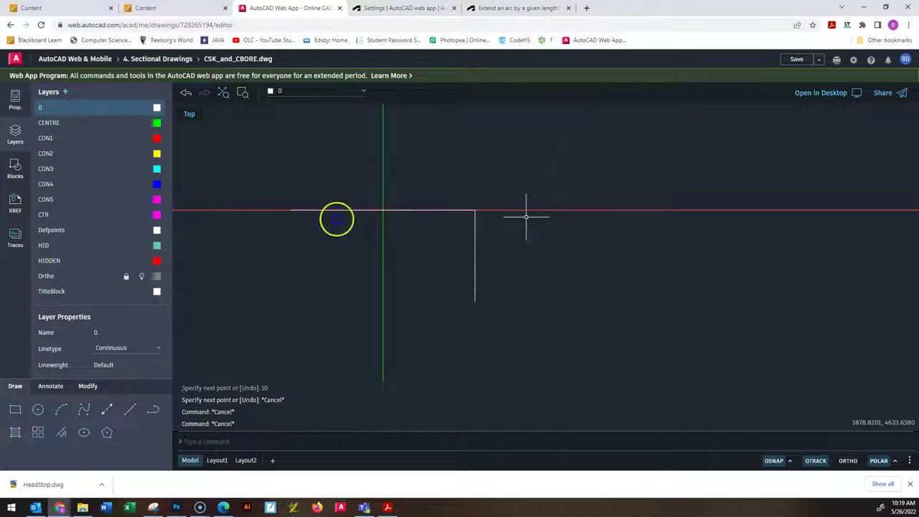
Step: Draw a 10-unit line down from the 20-unit line's left end and close the counterbore rectangle across to the opposite side's lower end
key("Return")
left_click(291, 209)
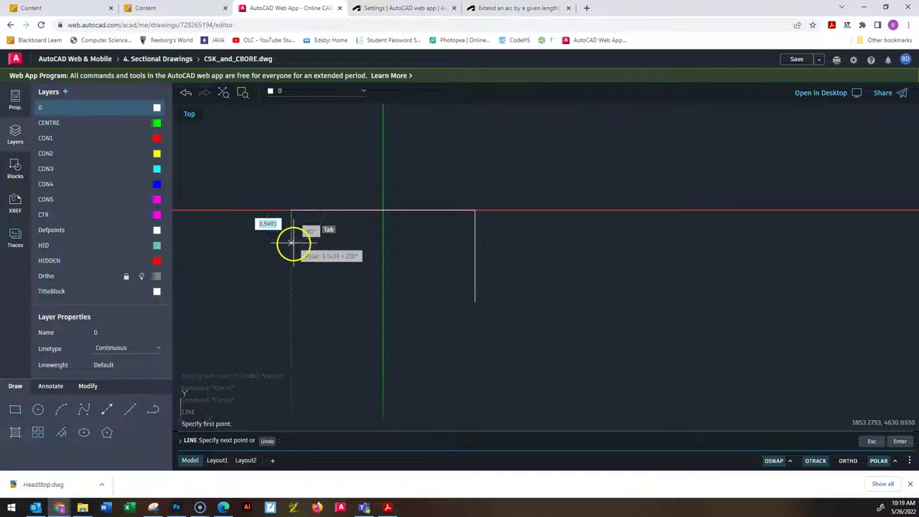
type("10")
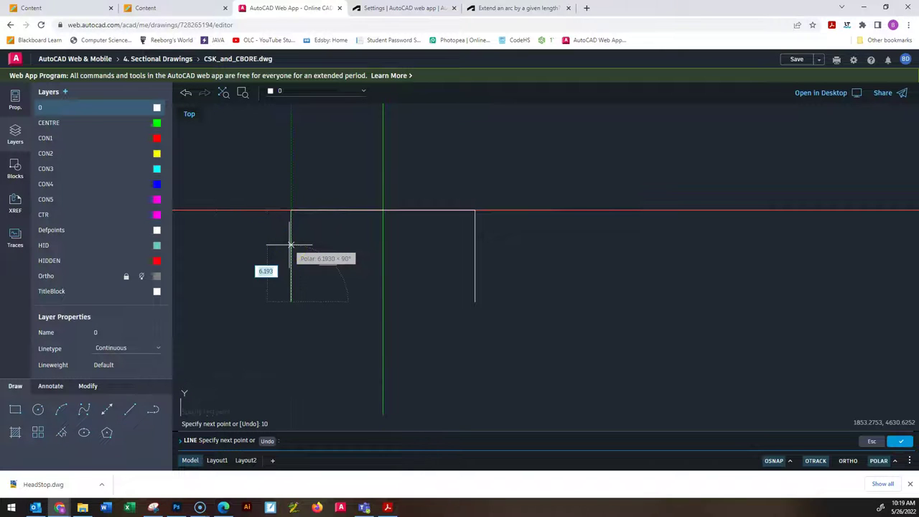
key("Return")
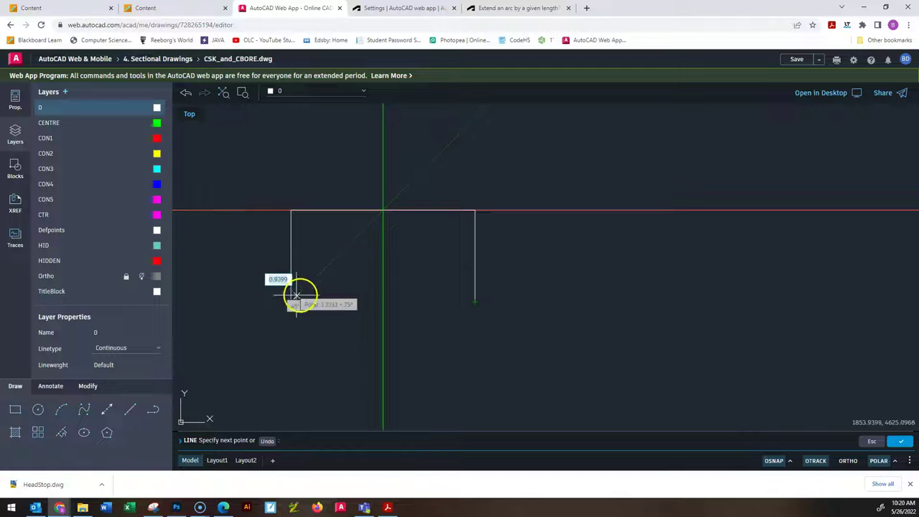
key("Tab")
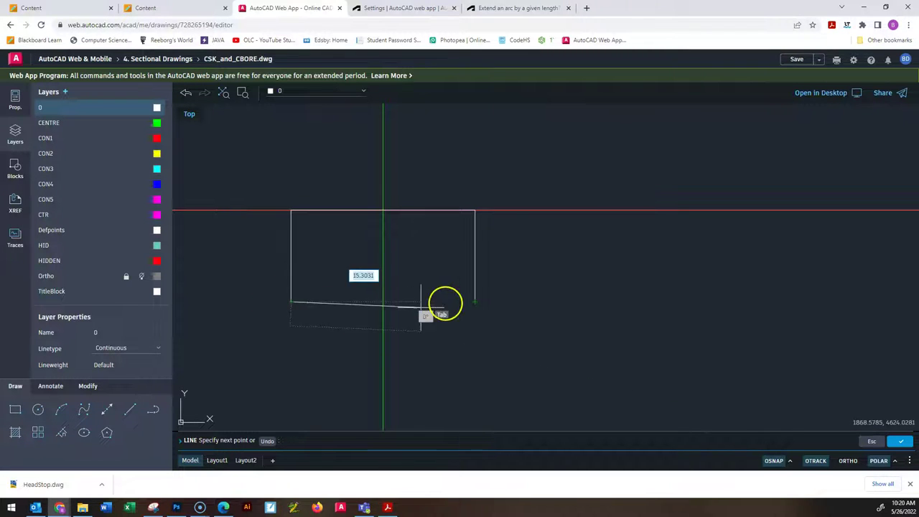
left_click(474, 301)
key("Escape")
key("Escape")
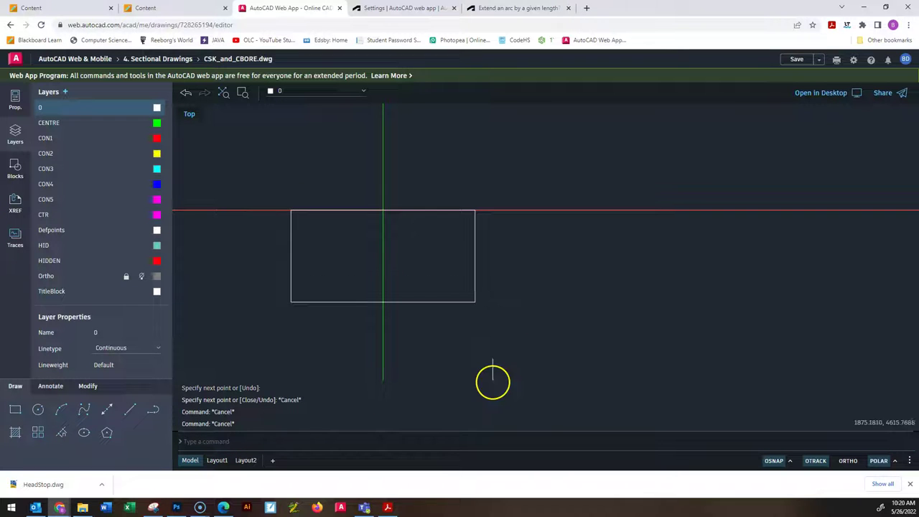
Step: Delete the long red horizontal construction line running along the large rectangle's top edge
scroll(472, 369, "down", 2)
scroll(437, 320, "up", 1)
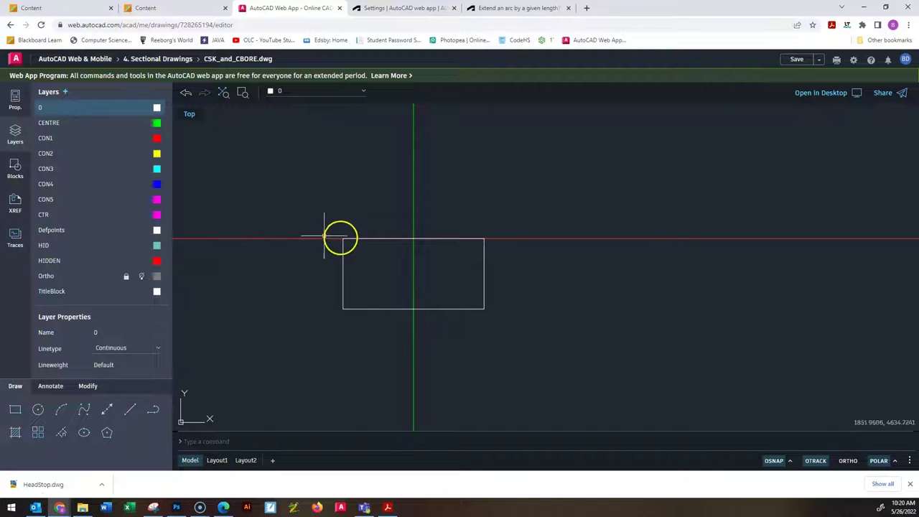
scroll(299, 242, "down", 4)
middle_click_drag(358, 300, 553, 299)
scroll(222, 259, "down", 2)
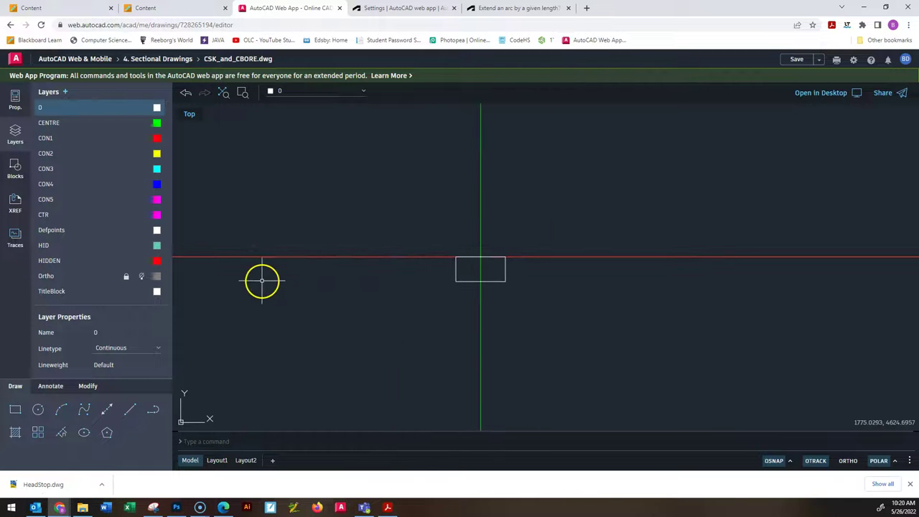
mouse_move(260, 279)
middle_mouse_down()
mouse_move(582, 304)
mouse_move(383, 314)
middle_mouse_up()
scroll(300, 300, "down", 2)
scroll(323, 289, "down", 2)
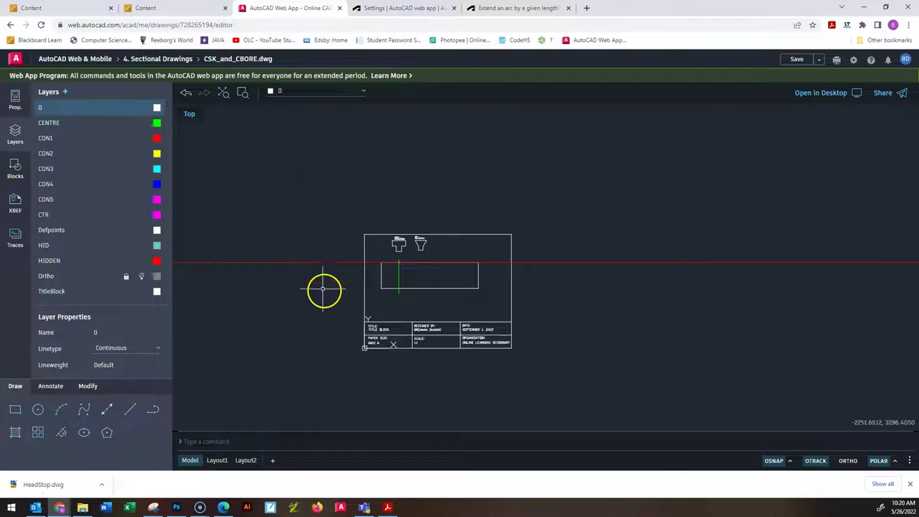
left_click(330, 262)
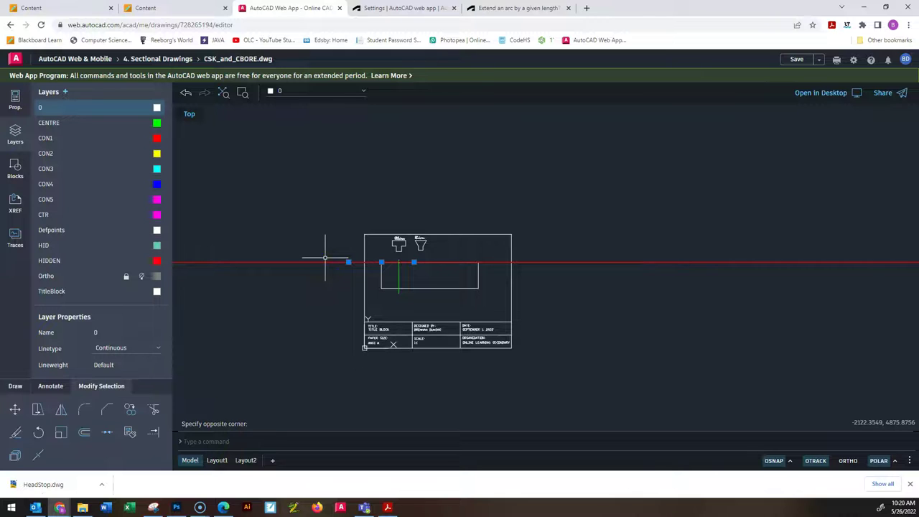
key("Delete")
Step: Examine the counterbore rectangle up close and check the hole diameter callout in the exercise PDF
scroll(361, 260, "up", 8)
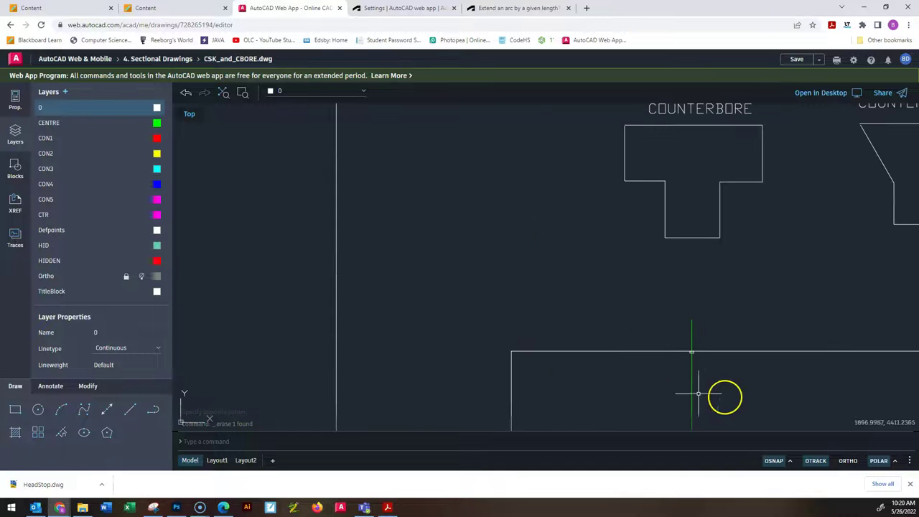
middle_click_drag(726, 395, 541, 371)
scroll(493, 331, "up", 3)
scroll(488, 323, "up", 5)
middle_click_drag(342, 354, 514, 259)
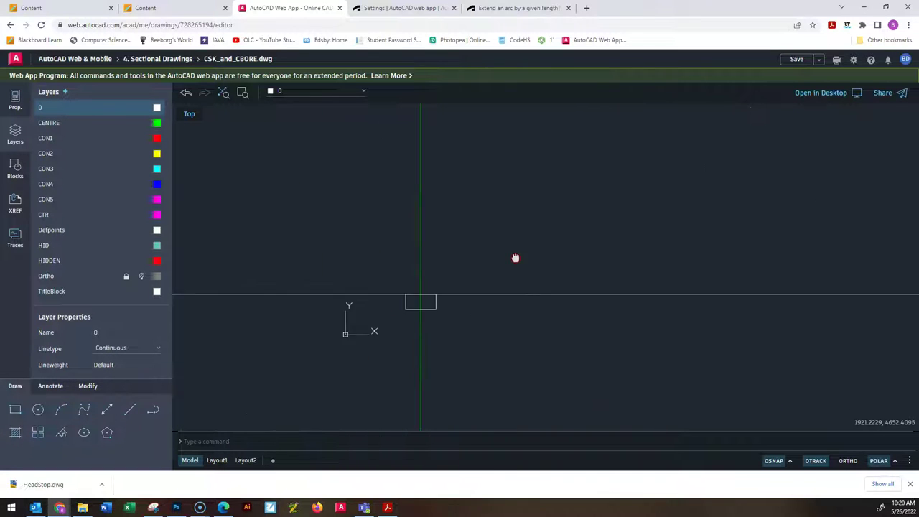
scroll(445, 316, "up", 2)
scroll(438, 295, "up", 5)
middle_click_drag(434, 273, 465, 254)
scroll(468, 251, "up", 4)
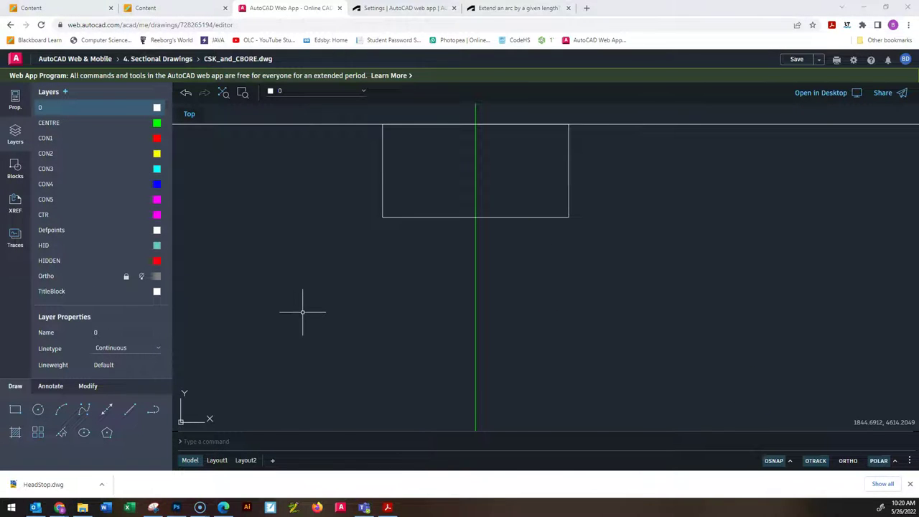
key("alt+Tab")
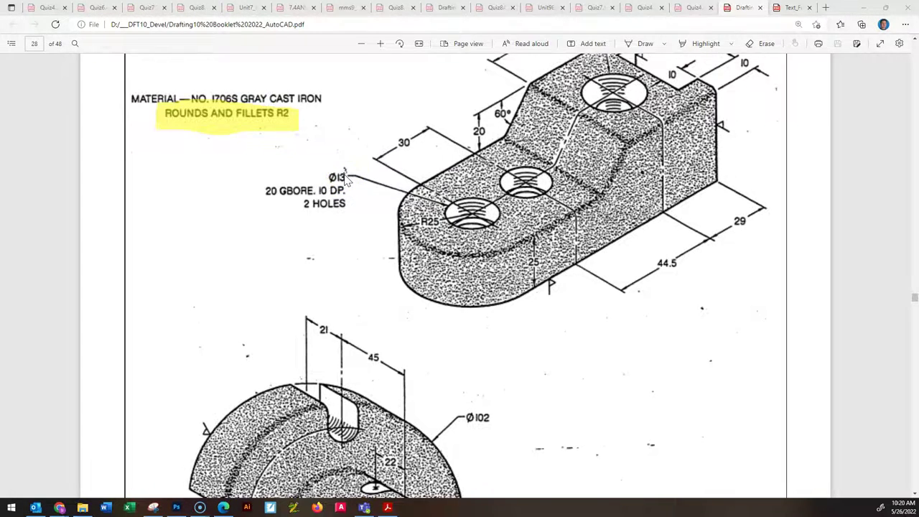
key("alt+Tab")
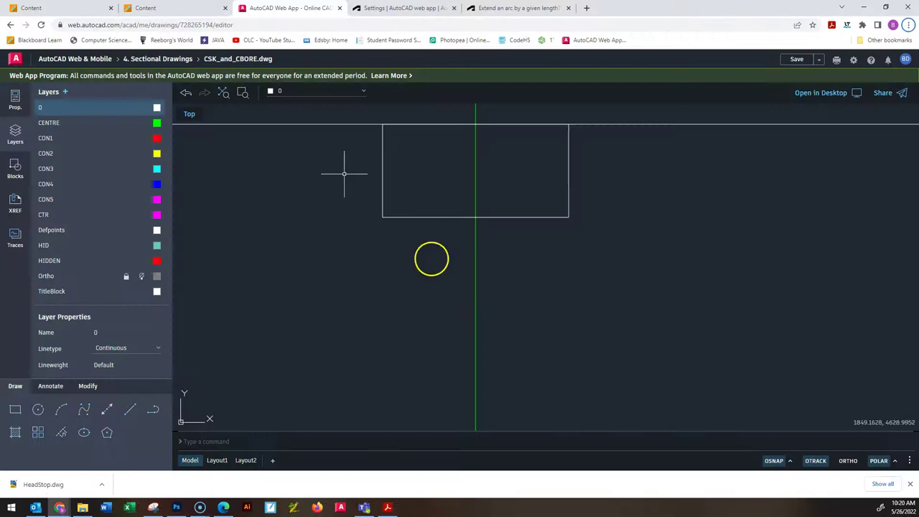
Step: Centre a 13-unit horizontal line on the counterbore's bottom edge and draw a 50-unit line straight down from its left end
left_click(130, 408)
left_click(538, 263)
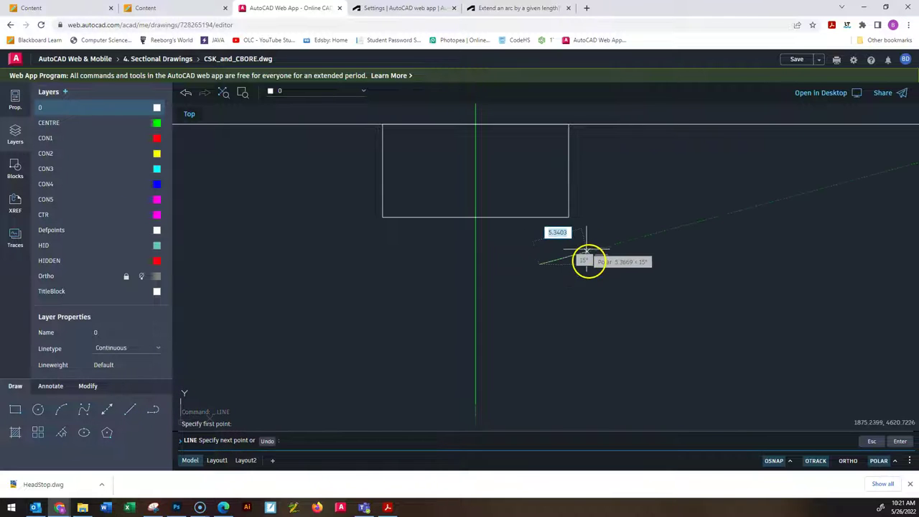
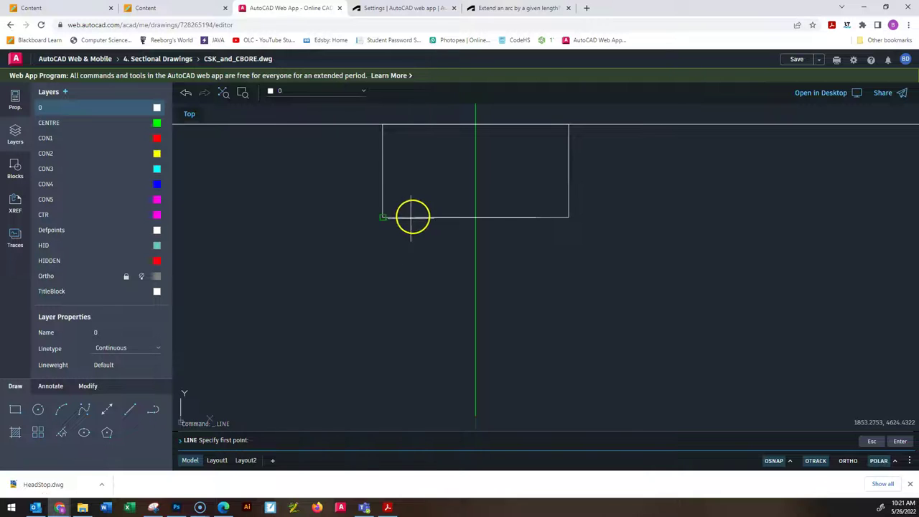
left_click(415, 217)
scroll(410, 335, "down", 4)
mouse_move(471, 365)
middle_mouse_down()
mouse_move(461, 312)
mouse_move(401, 273)
middle_mouse_up()
scroll(395, 208, "up", 3)
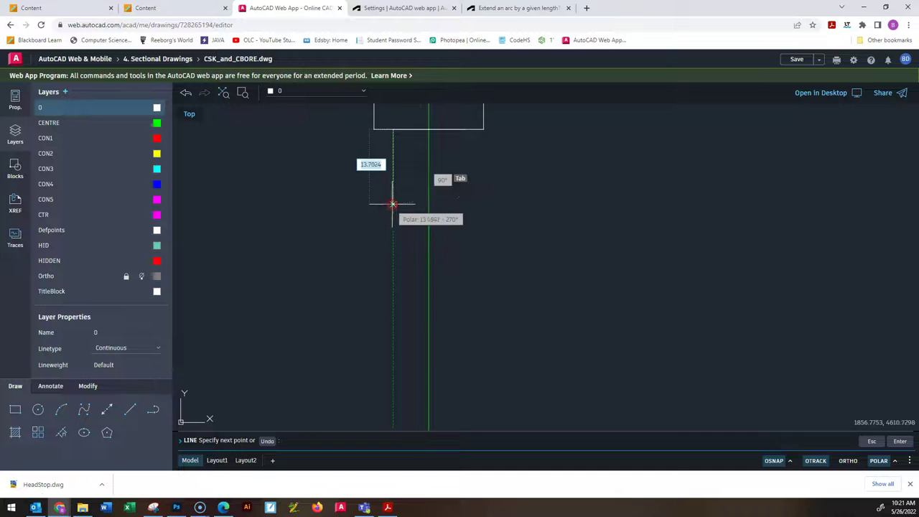
scroll(397, 201, "down", 1)
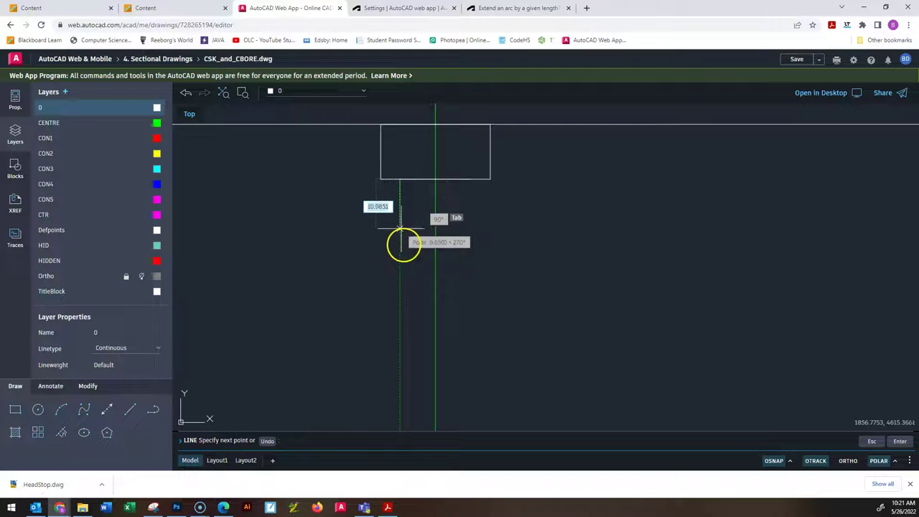
scroll(409, 253, "down", 3)
scroll(414, 255, "up", 6)
scroll(415, 287, "down", 3)
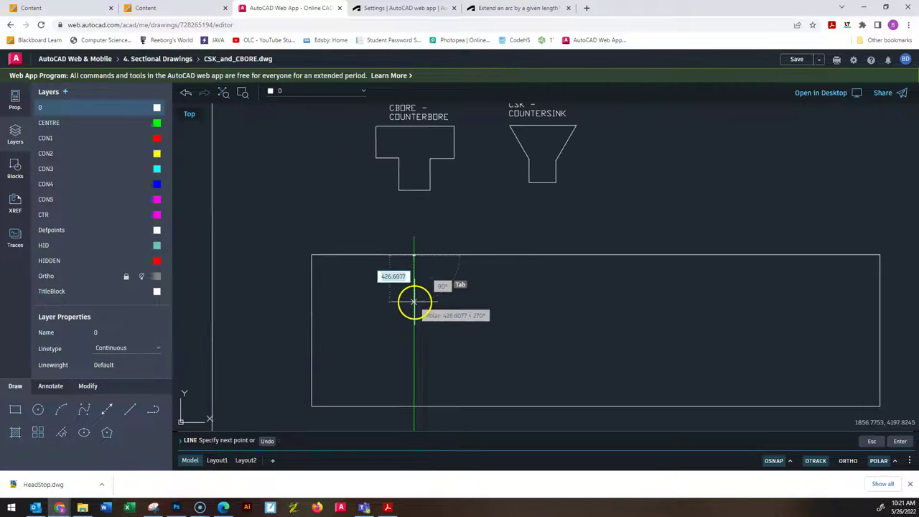
scroll(418, 271, "up", 5)
scroll(406, 259, "up", 2)
scroll(376, 259, "down", 5)
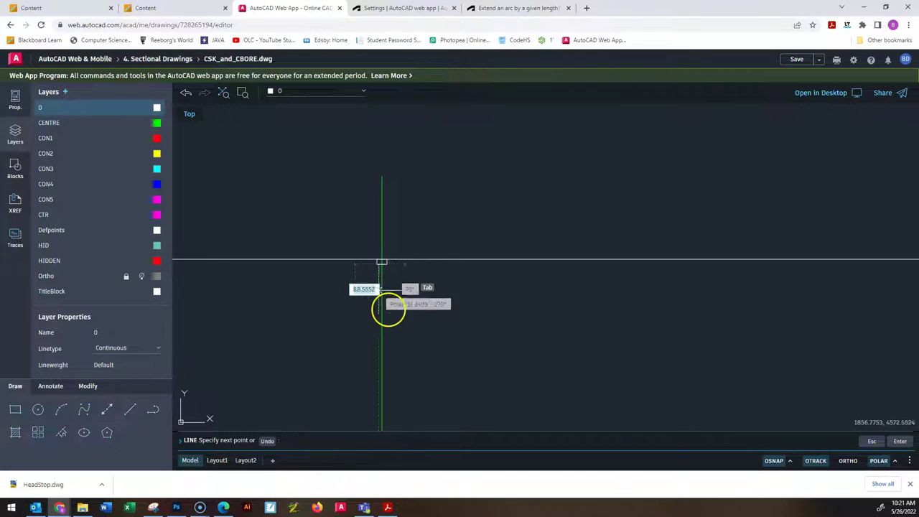
middle_click_drag(376, 317, 367, 259)
scroll(365, 235, "up", 6)
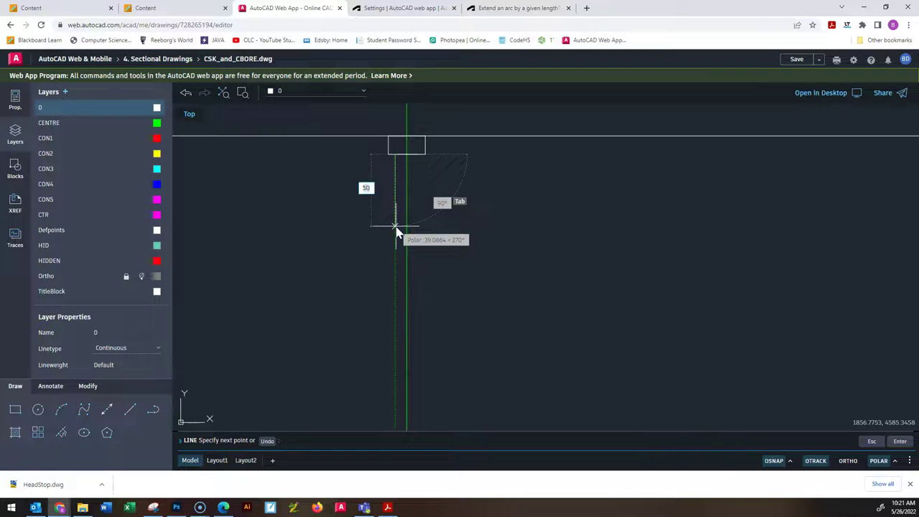
key("Return")
Step: Continue the hole outline with a 13-unit horizontal line across and a vertical line back up to the counterbore's bottom edge
type("13")
key("Return")
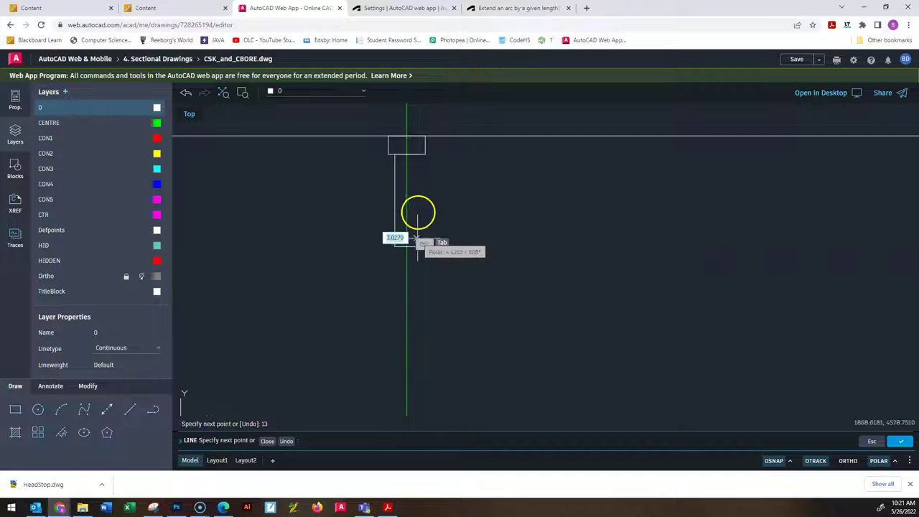
left_click(418, 154)
key("Escape")
key("Escape")
key("Escape")
scroll(420, 155, "up", 4)
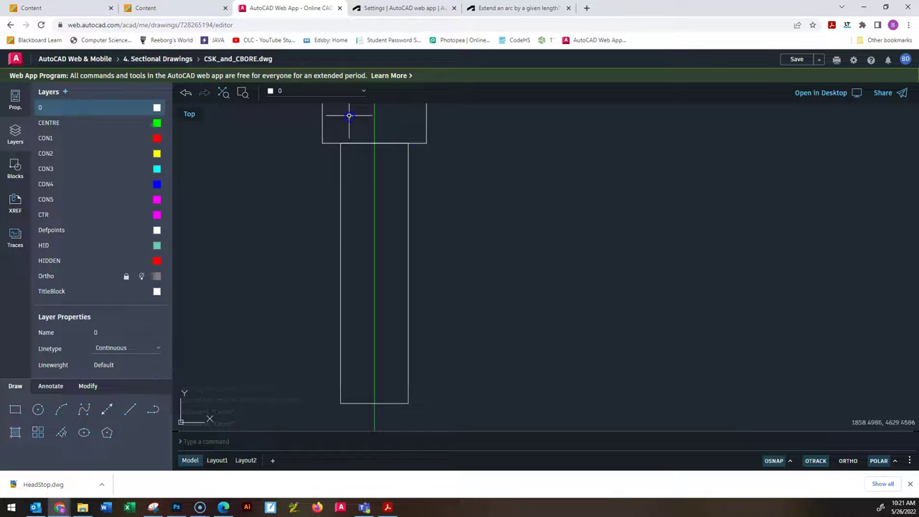
Step: Compare the drawn counterbored hole with the two-hole part in the exercise PDF and inspect its depth within the large rectangle
key("alt+Tab")
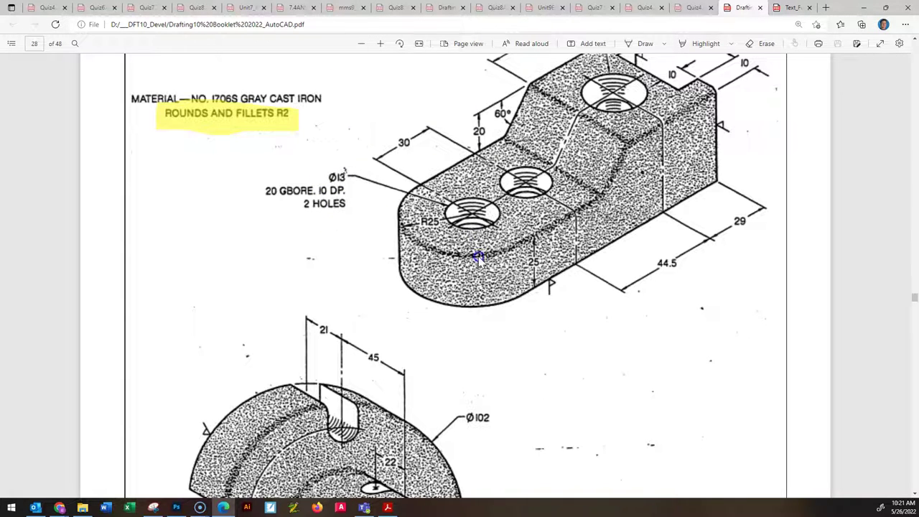
key("alt+Tab")
scroll(399, 316, "down", 4)
scroll(420, 419, "down", 6)
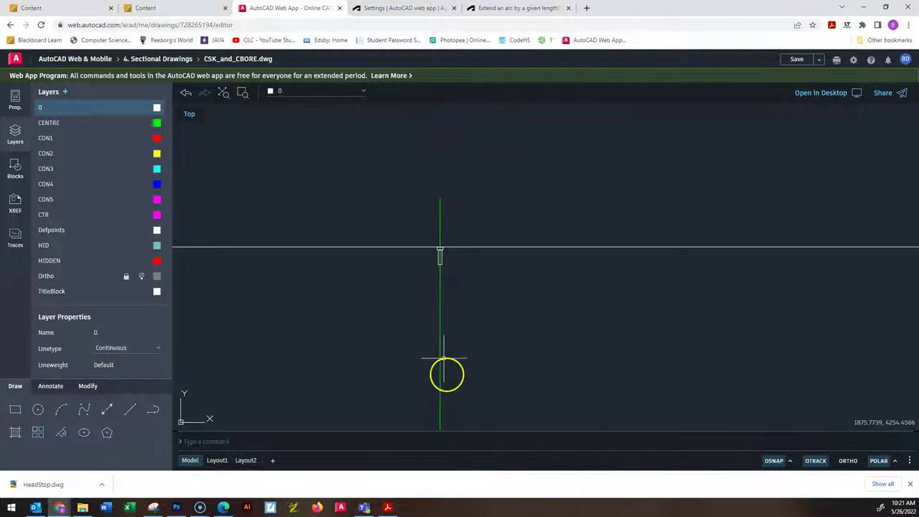
middle_click_drag(447, 373, 437, 300)
middle_click_drag(421, 244, 433, 166)
scroll(445, 239, "down", 3)
scroll(394, 159, "up", 4)
scroll(395, 160, "up", 4)
mouse_move(550, 352)
middle_mouse_down()
mouse_move(498, 231)
mouse_move(484, 233)
middle_mouse_up()
scroll(512, 281, "down", 2)
scroll(512, 281, "down", 1)
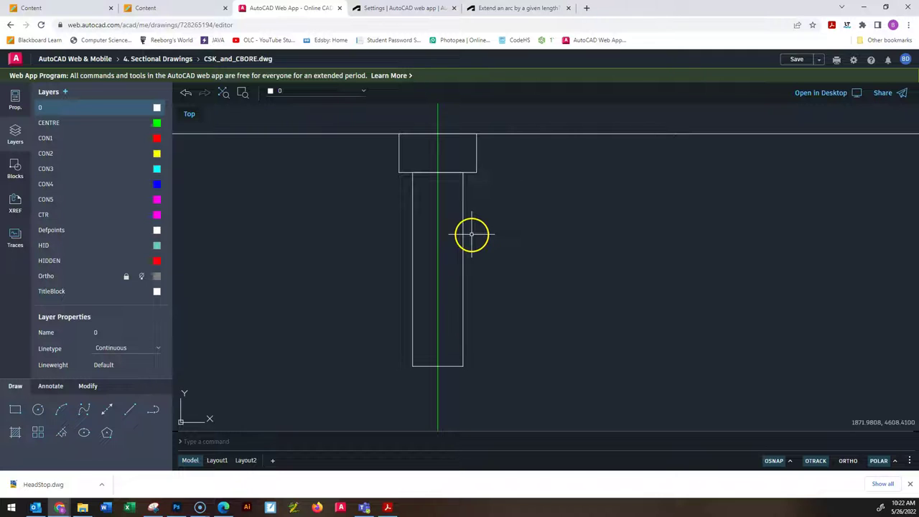
Step: Replace the green centre line with one on layer CTR, from the midpoint of the counterbore's top edge to just below the hole's bottom
left_click(440, 118)
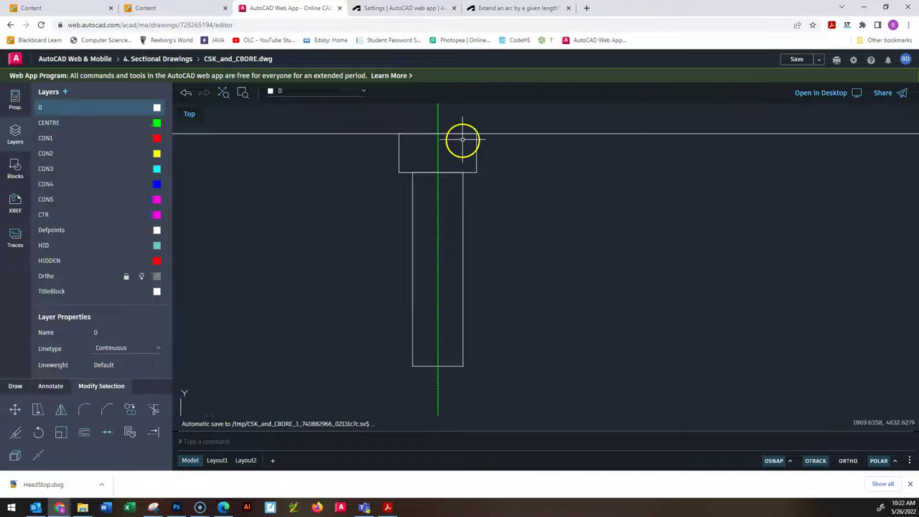
key("Delete")
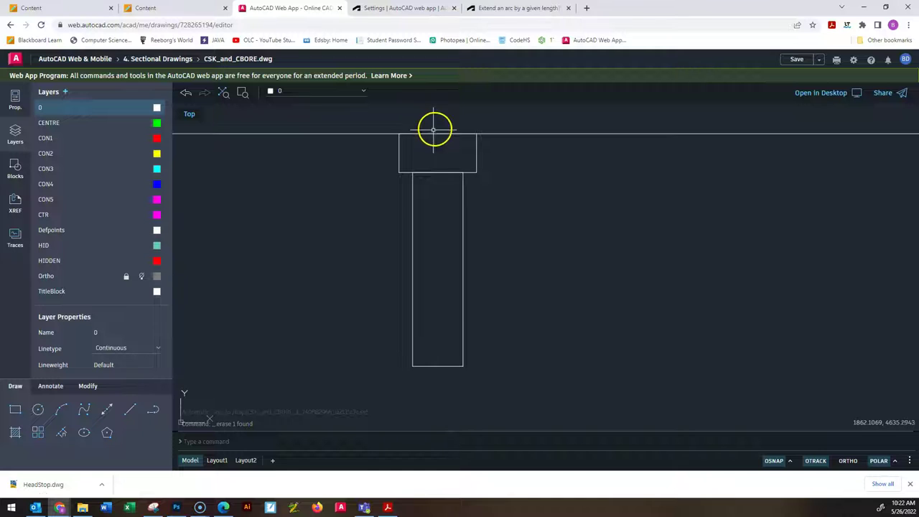
left_click(60, 215)
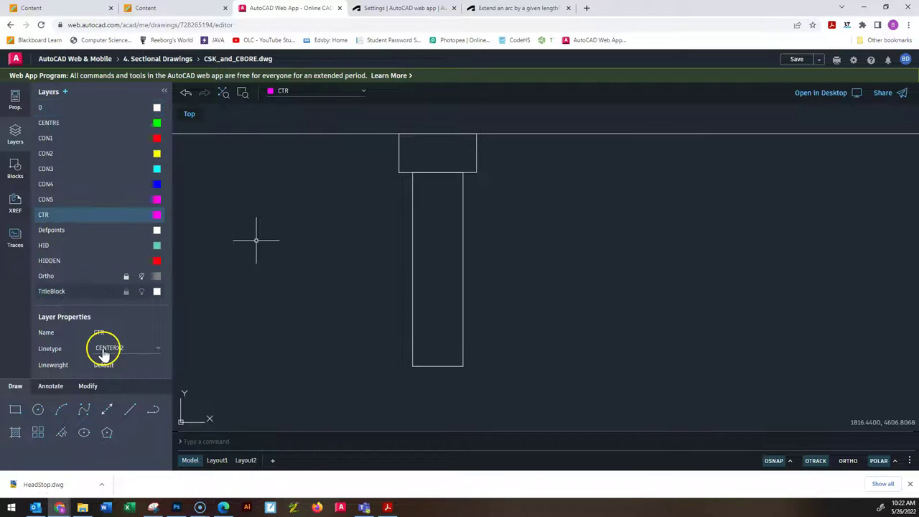
left_click(130, 409)
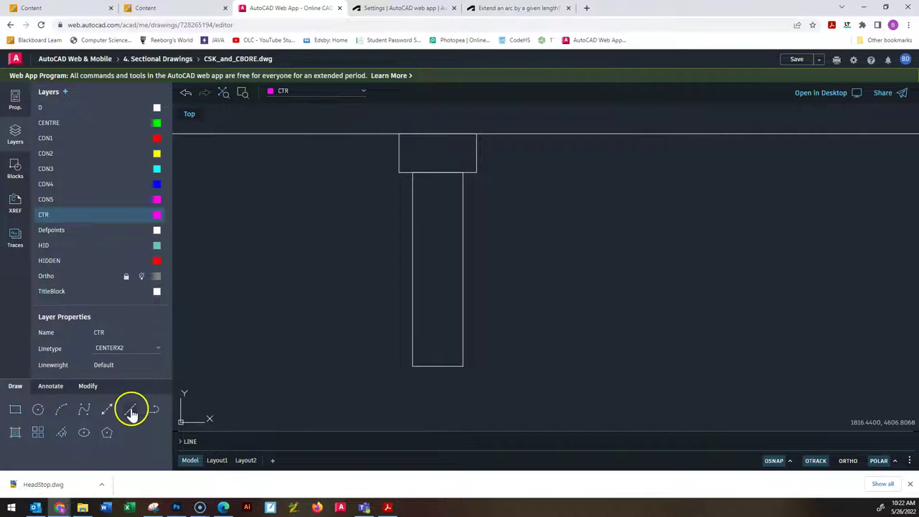
left_click(438, 133)
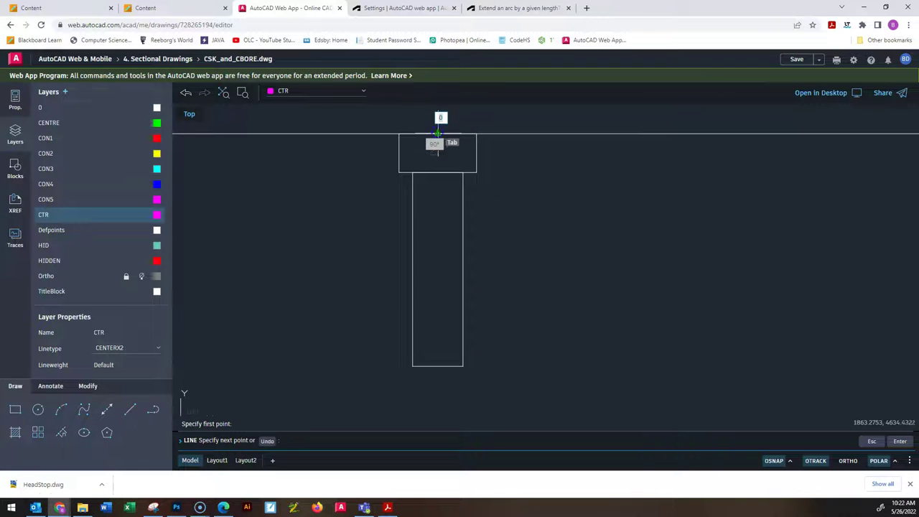
left_click(437, 375)
key("Escape")
key("Escape")
key("Escape")
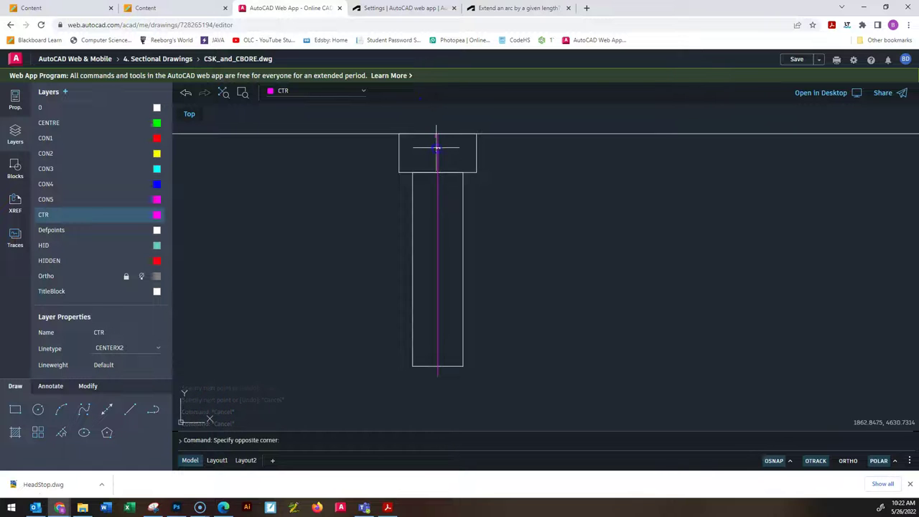
Step: Stretch the CTR centre line's upper end straight up past the counterbore's top edge, making the line about 65.7 units long
left_click(437, 126)
left_click(437, 134)
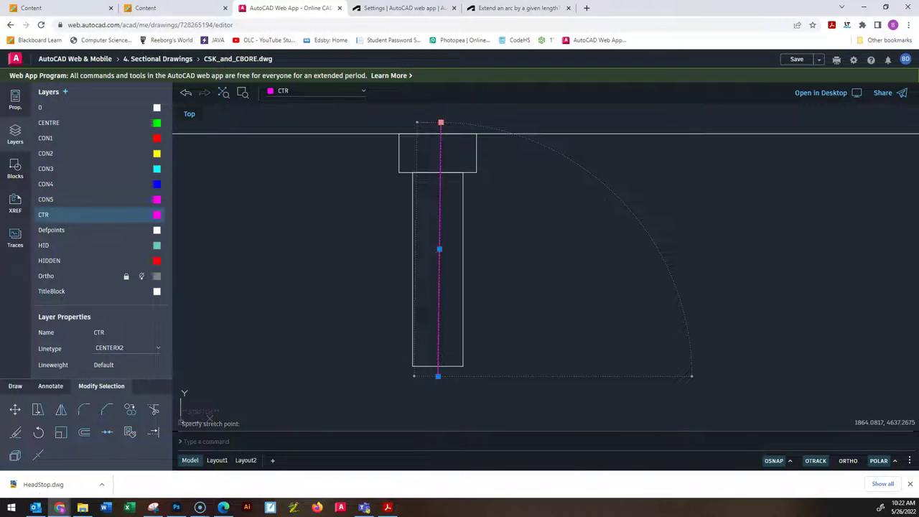
left_click(437, 133)
left_click(435, 142)
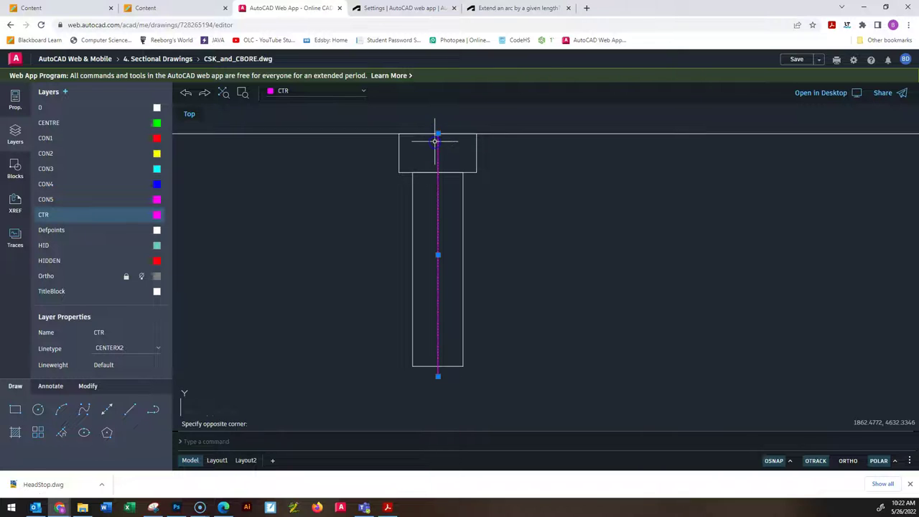
left_click(436, 130)
left_click(437, 133)
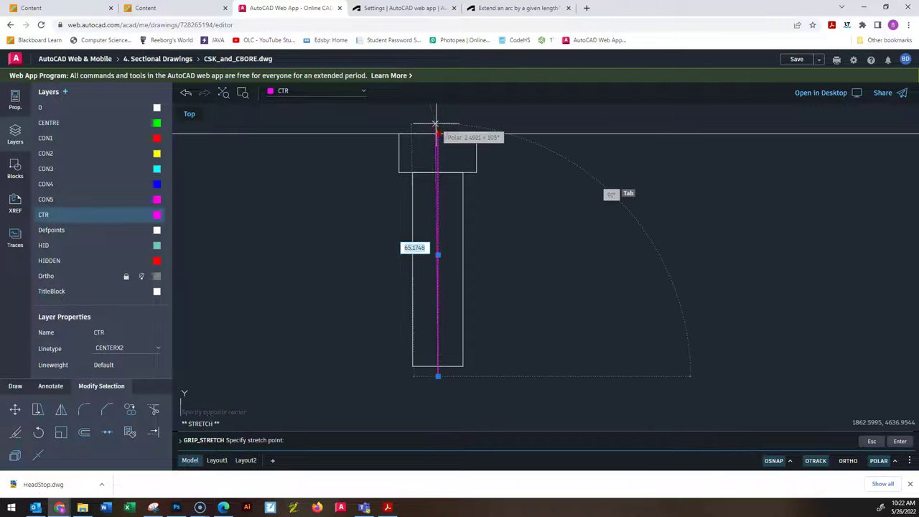
key("Escape")
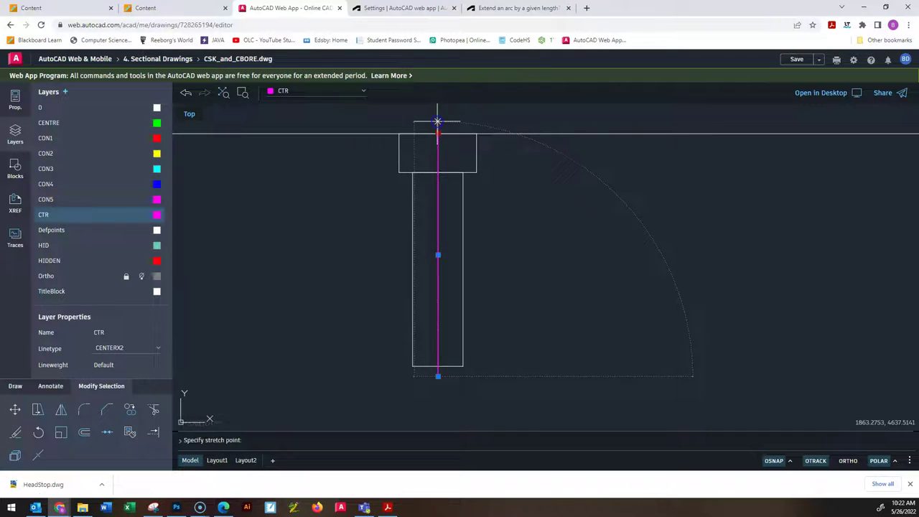
key("Escape")
Step: Set the counterbored hole's centre line to the CENTER linetype and adjust its linetype scale
scroll(449, 205, "up", 2)
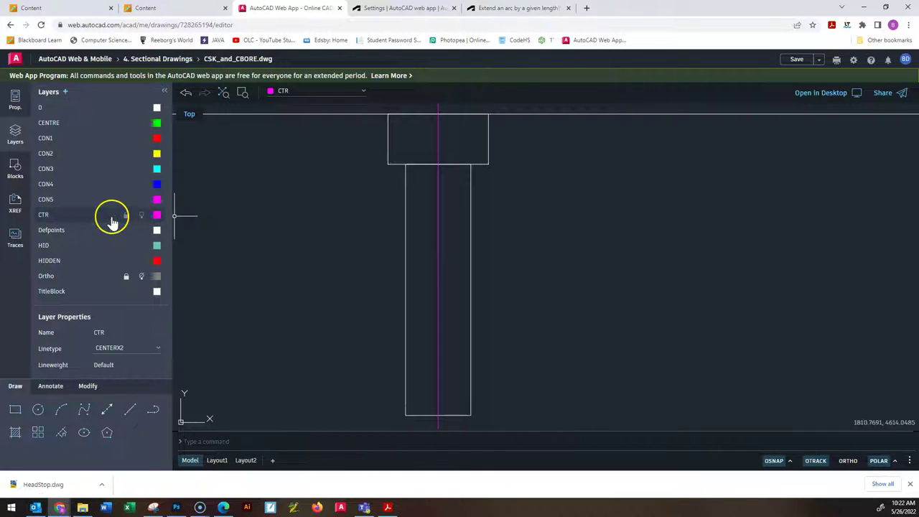
left_click(55, 214)
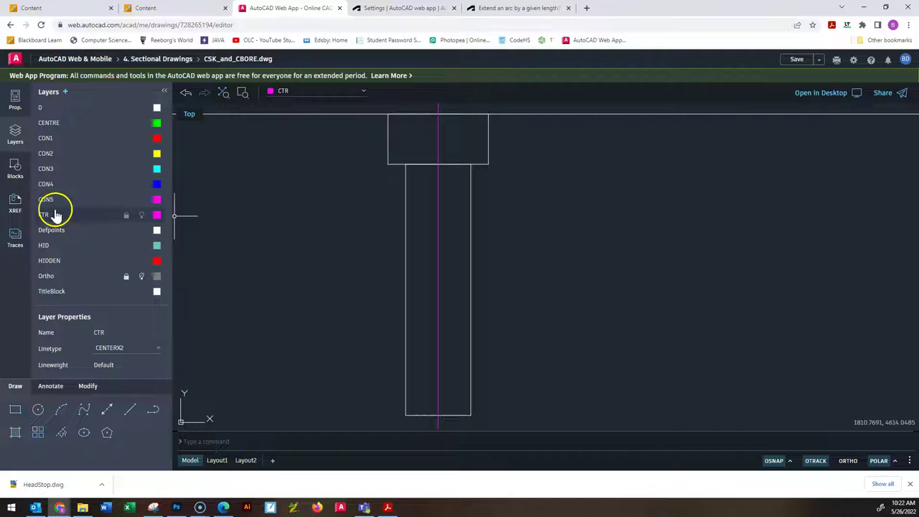
left_click(14, 102)
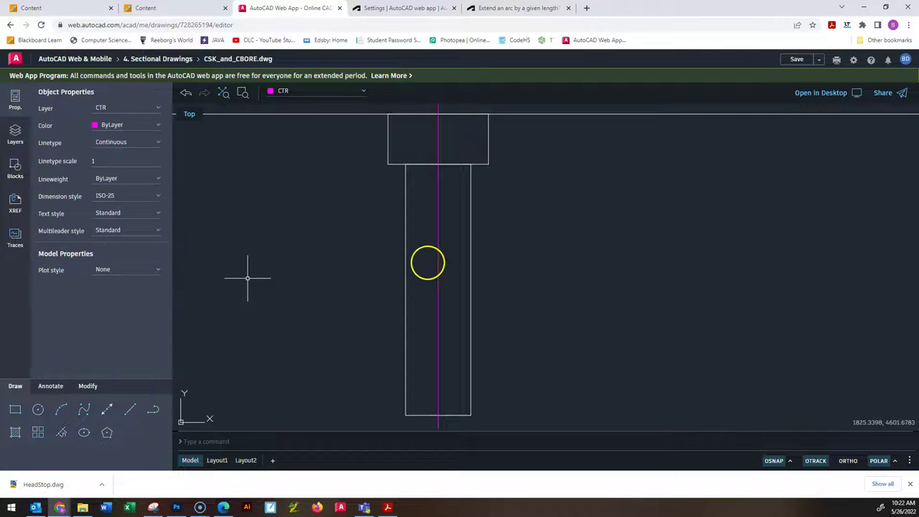
left_click(452, 226)
left_click(419, 204)
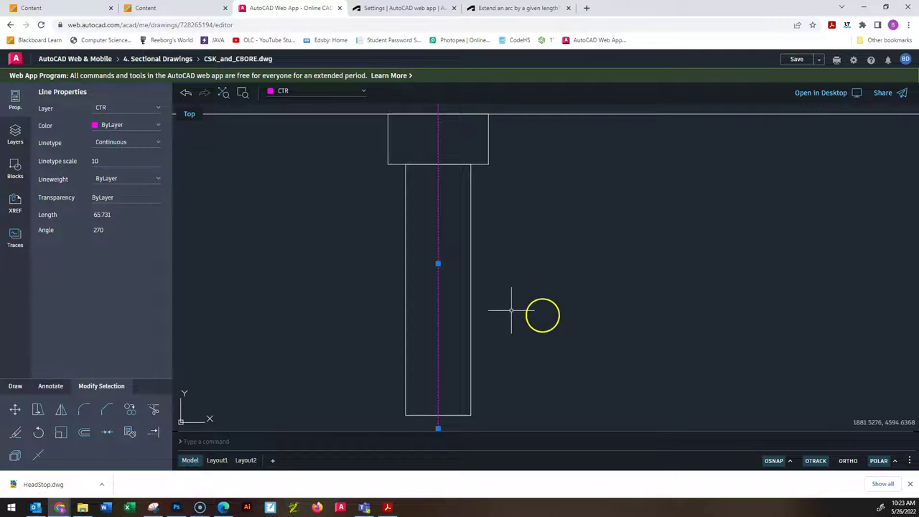
key("Escape")
left_click(456, 249)
left_click(432, 235)
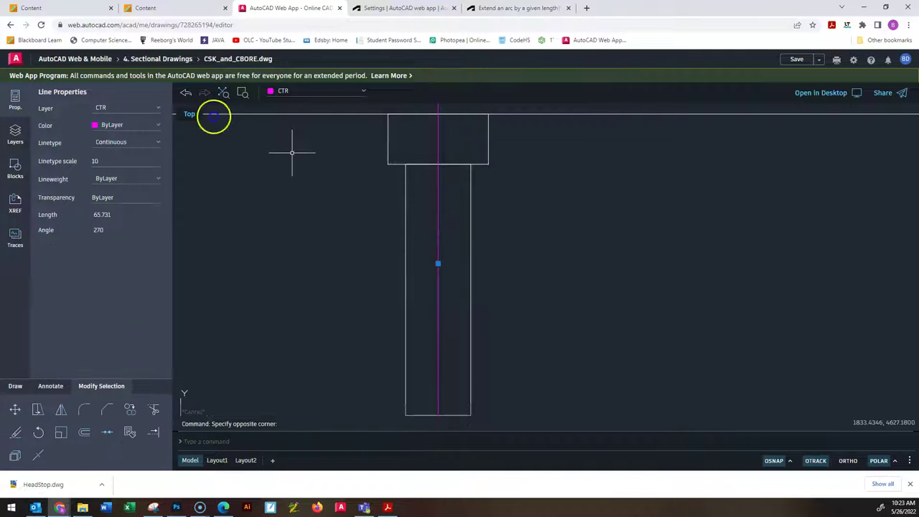
left_click(156, 148)
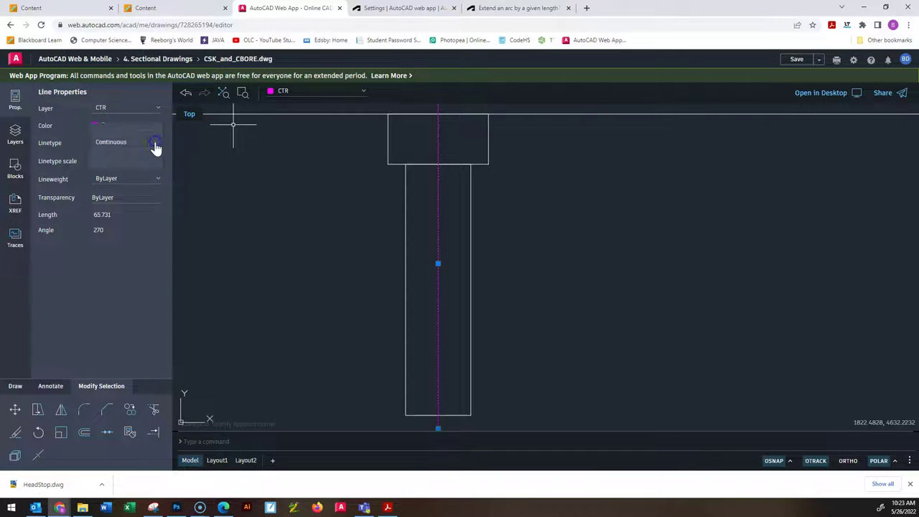
left_click(130, 178)
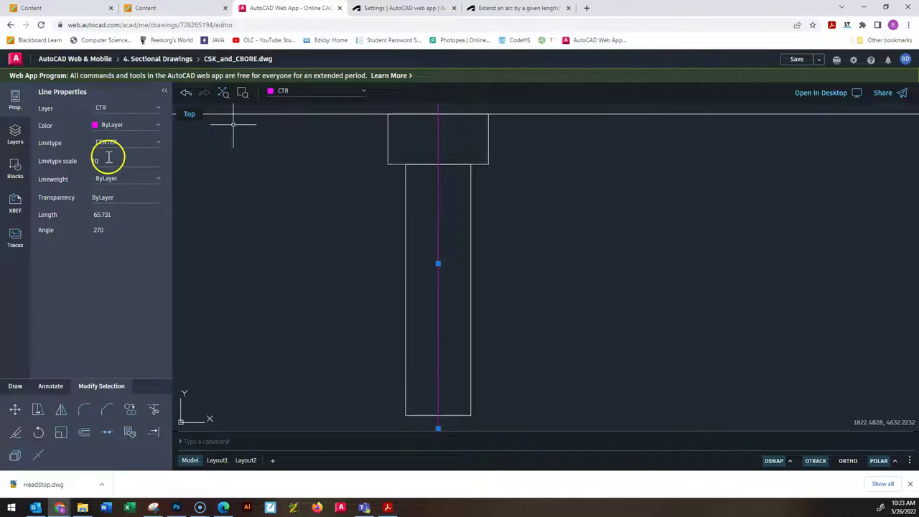
key("Escape")
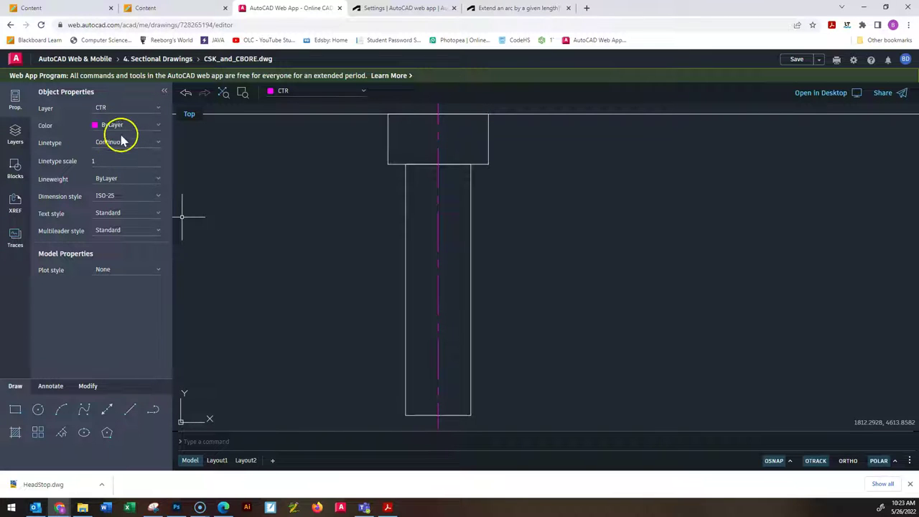
Step: Inspect the centre line's dash pattern and examine the feed block's countersunk hole and its callout in the exercise PDF
scroll(427, 210, "up", 2)
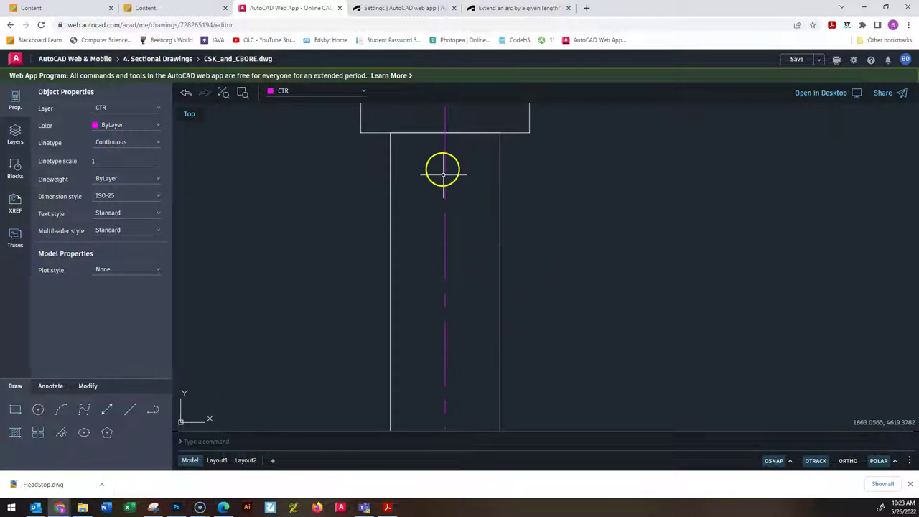
scroll(480, 322, "down", 5)
scroll(494, 371, "up", 3)
middle_click_drag(543, 349, 486, 324)
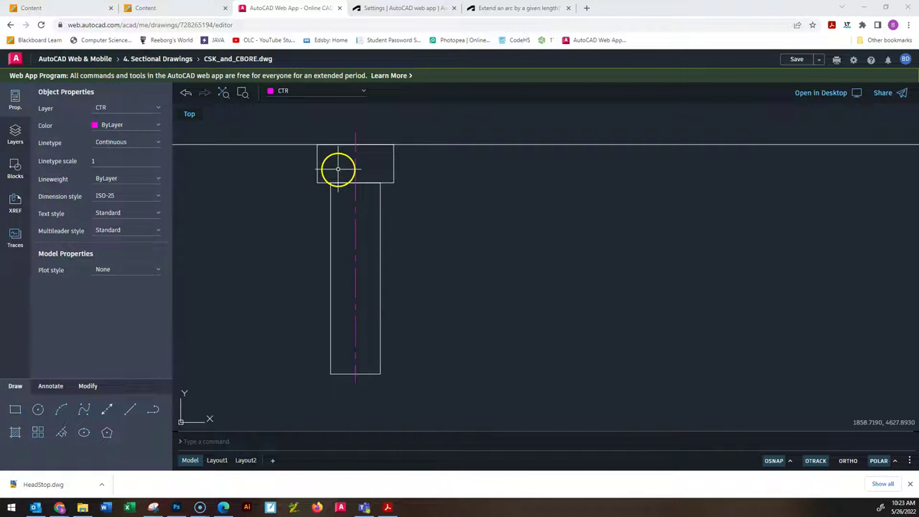
key("alt+Tab")
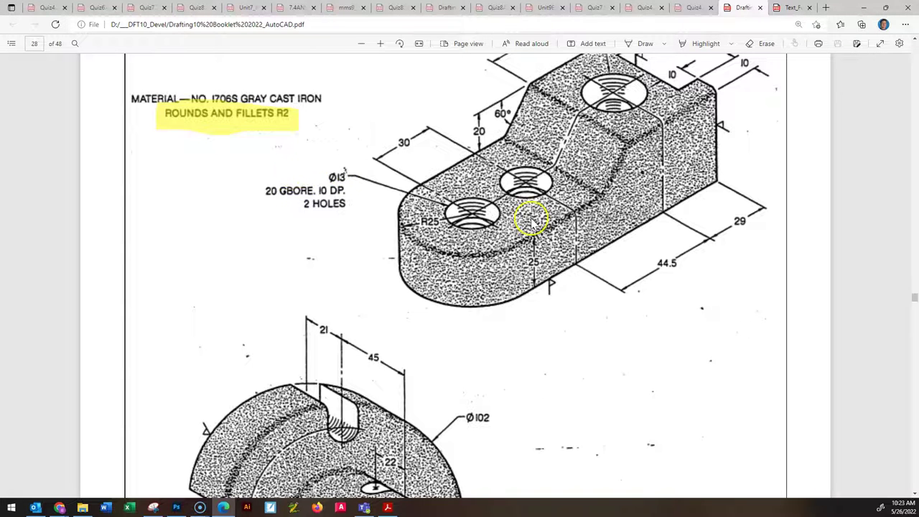
scroll(531, 223, "down", 6)
scroll(509, 248, "up", 10)
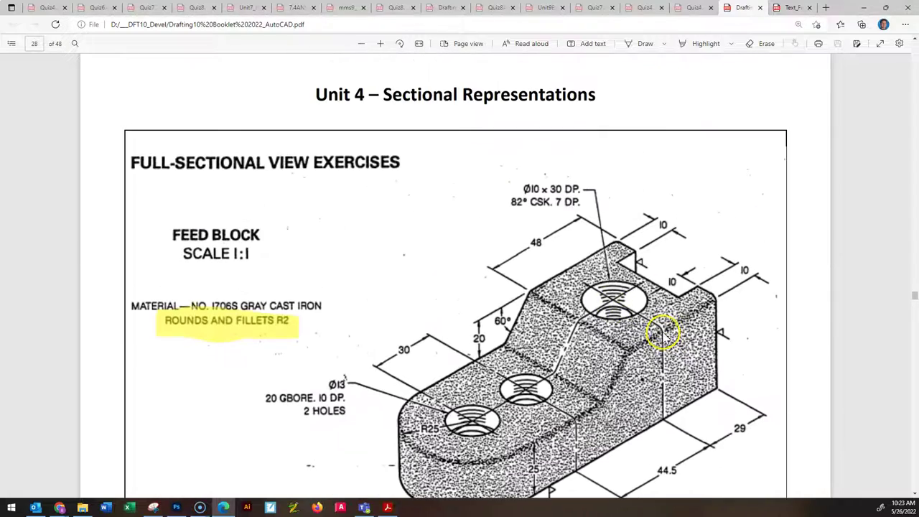
scroll(588, 302, "down", 2)
scroll(639, 215, "up", 2)
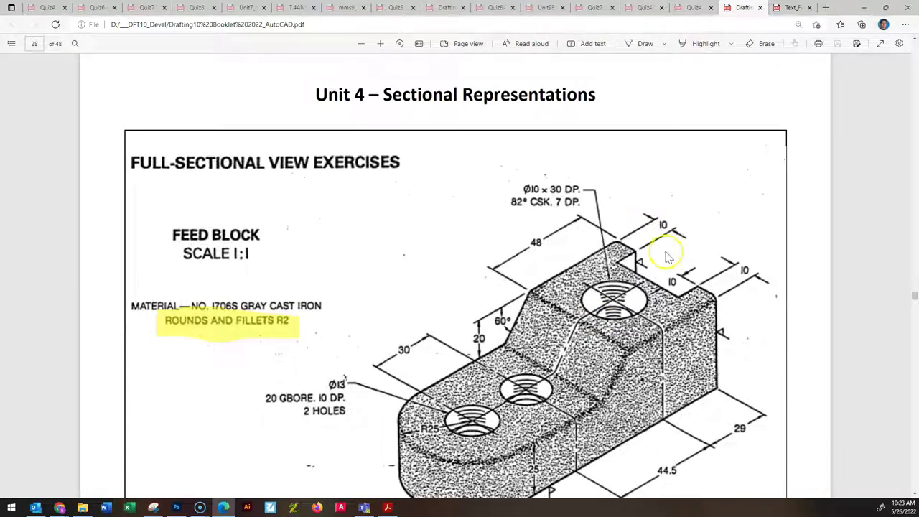
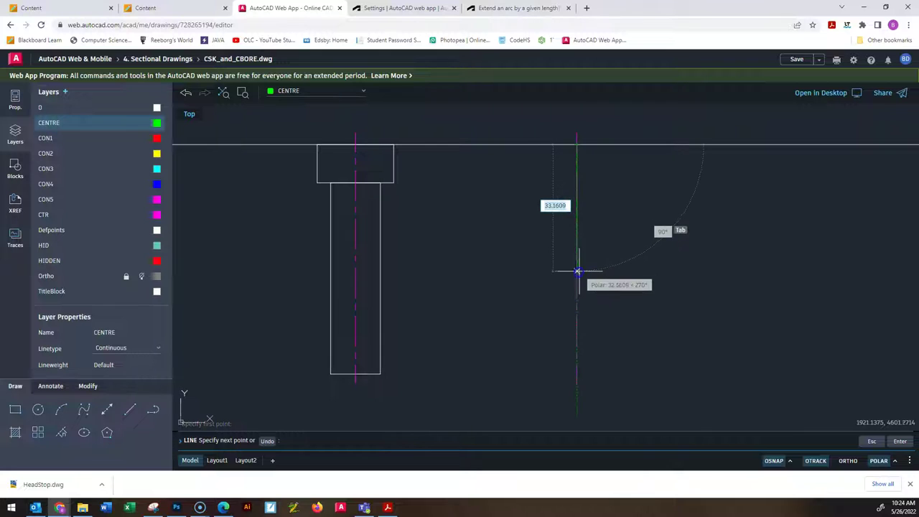
Step: Draw a 30-unit vertical line on layer CENTRE down the second centre line, starting at the part's top edge
type("0")
key("Return")
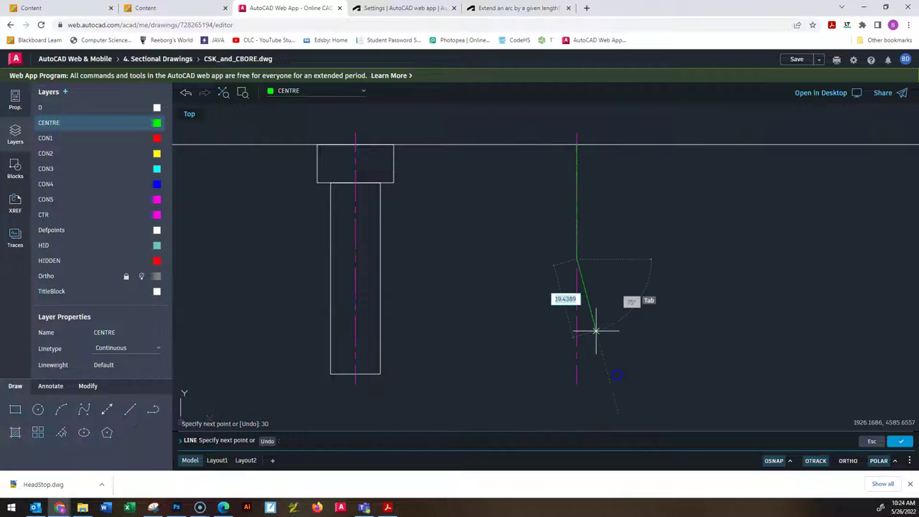
key("Escape")
key("Escape")
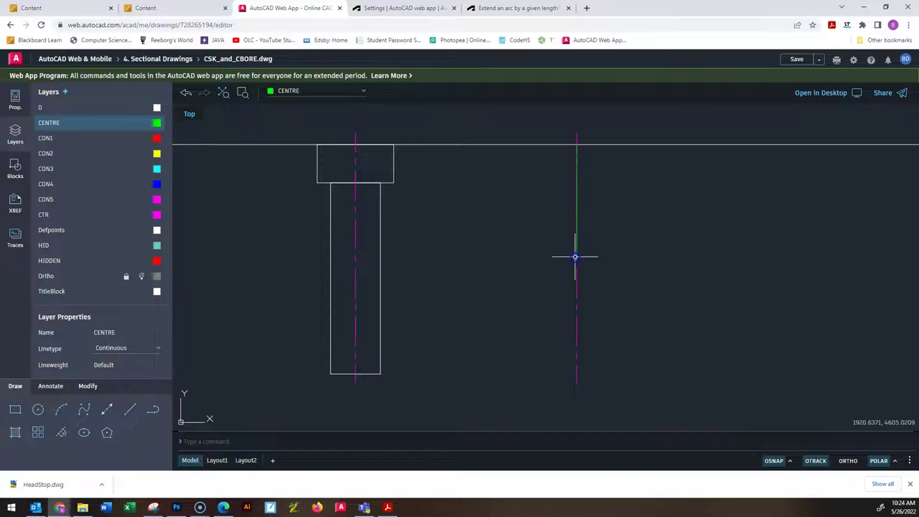
Step: Check the countersunk hole's callout in the exercise PDF and draw a 10-unit horizontal line above the part near the second centre line
key("alt+Tab")
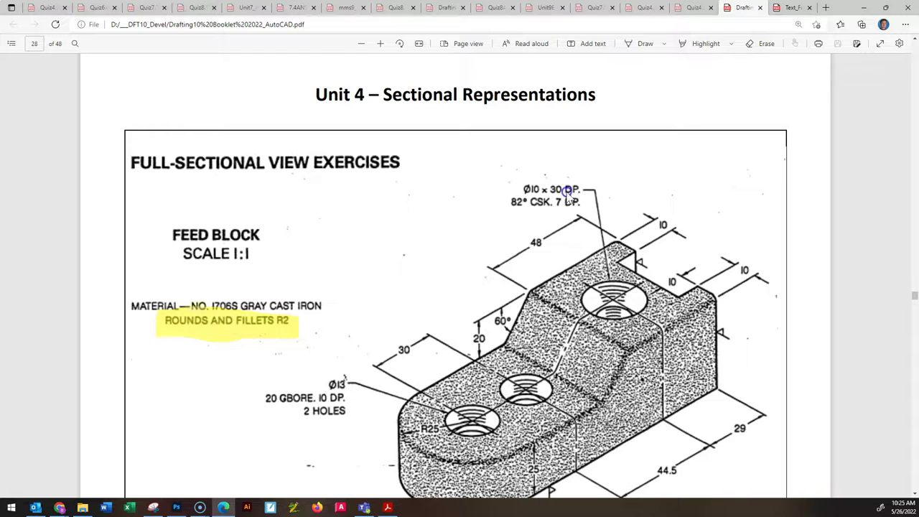
key("alt+Tab")
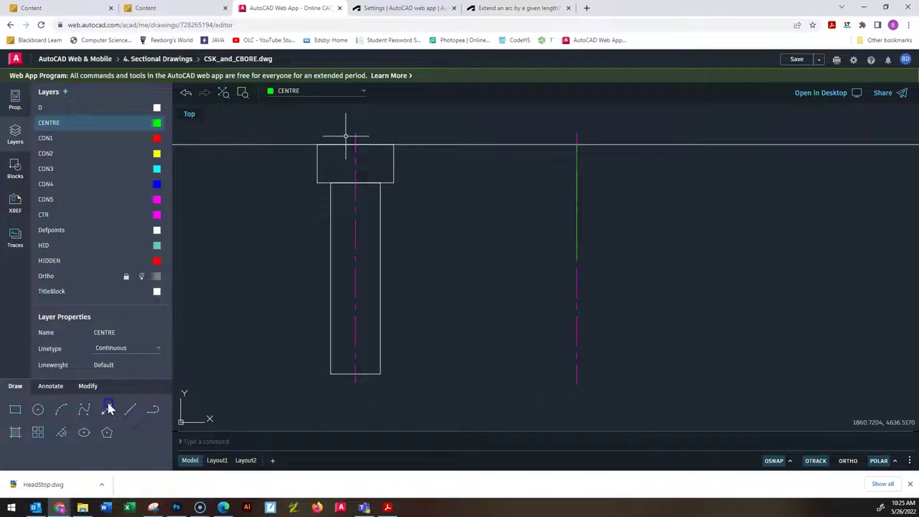
left_click(130, 415)
scroll(548, 148, "up", 1)
middle_click_drag(548, 148, 523, 219)
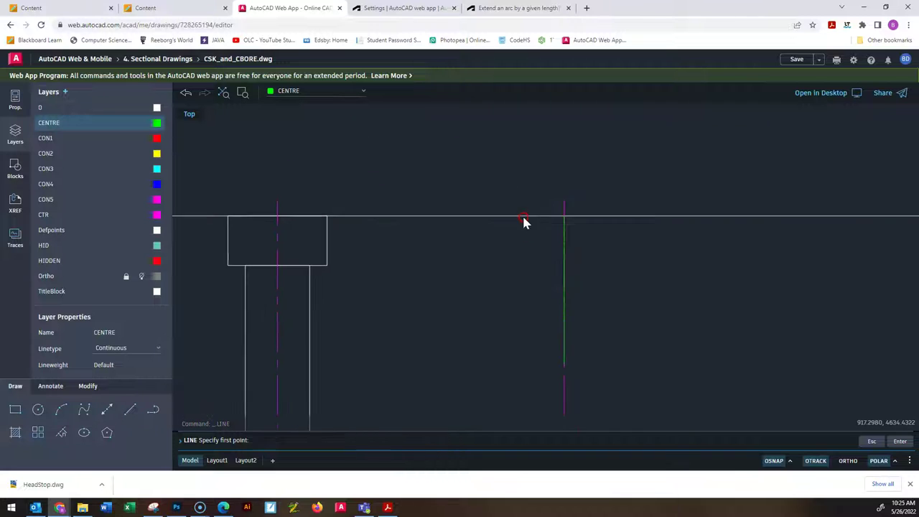
left_click(527, 161)
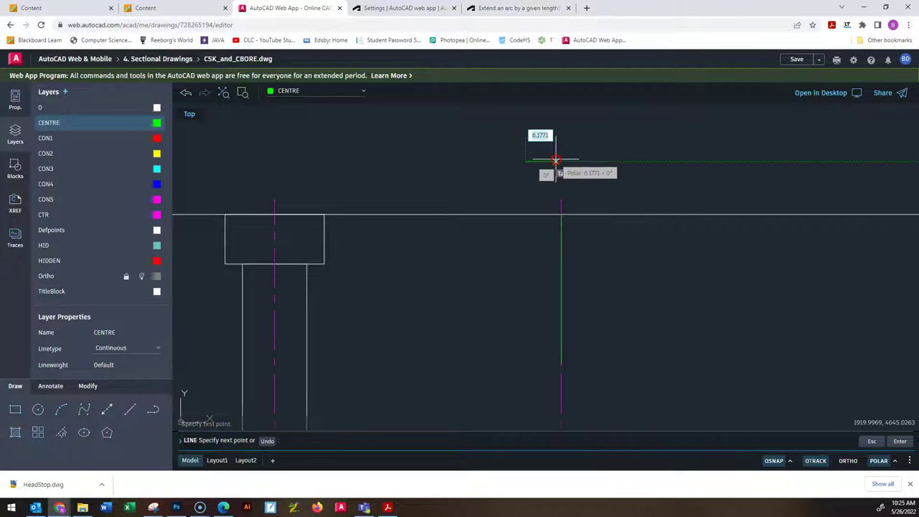
key("Return")
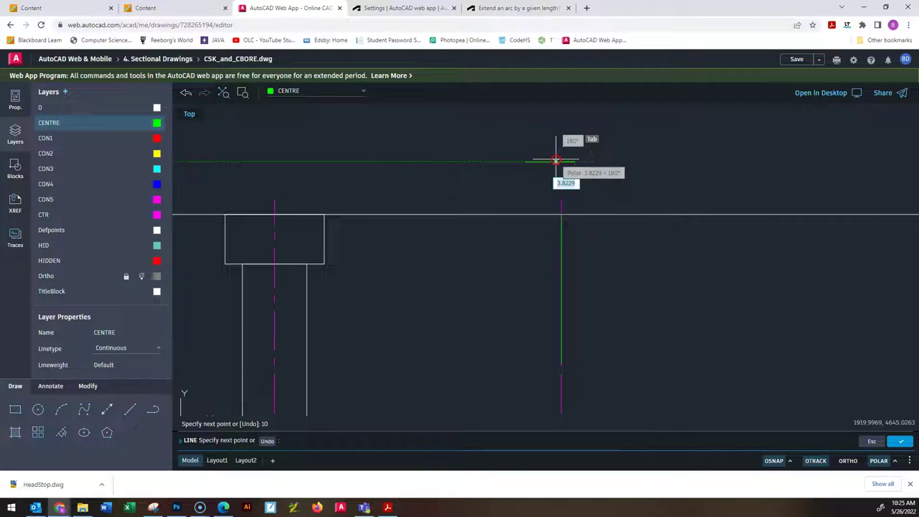
key("Escape")
key("Escape")
key("Escape")
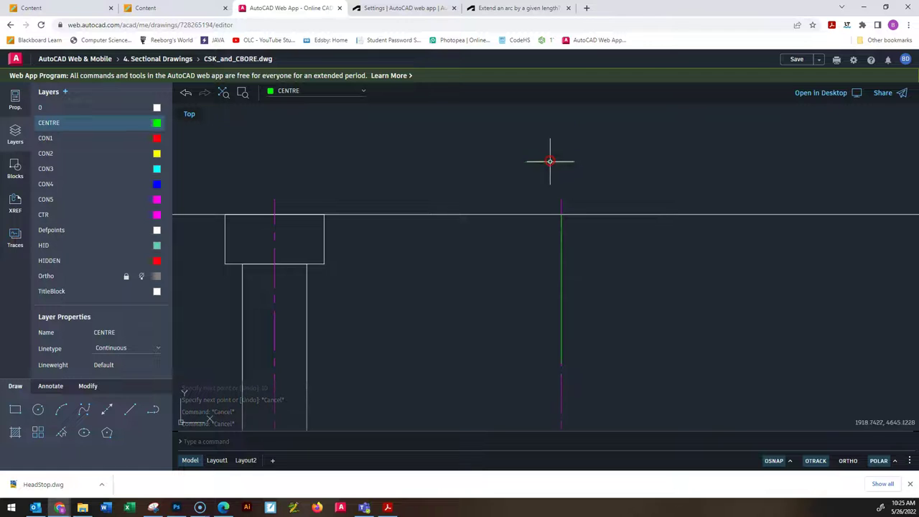
Step: Move the 10-unit line by its midpoint onto the top end of the 30-unit vertical line
key("Delete")
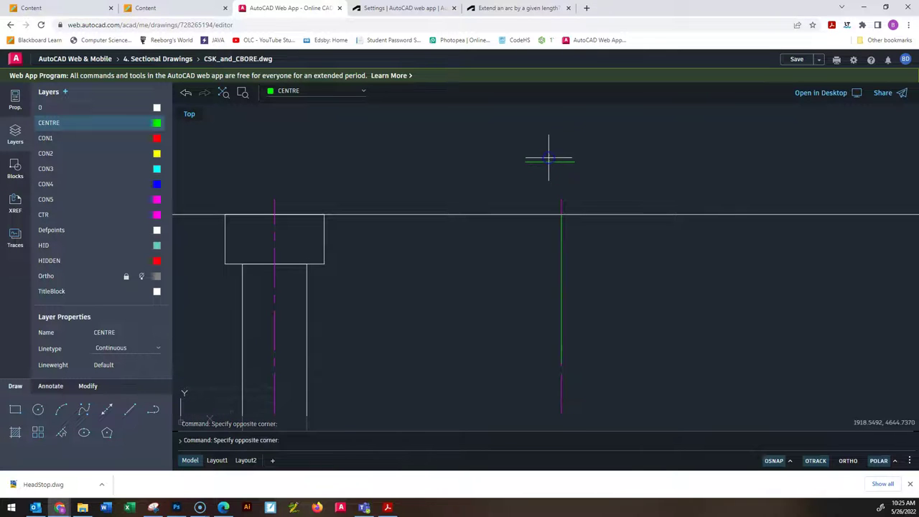
left_click_drag(563, 169, 545, 152)
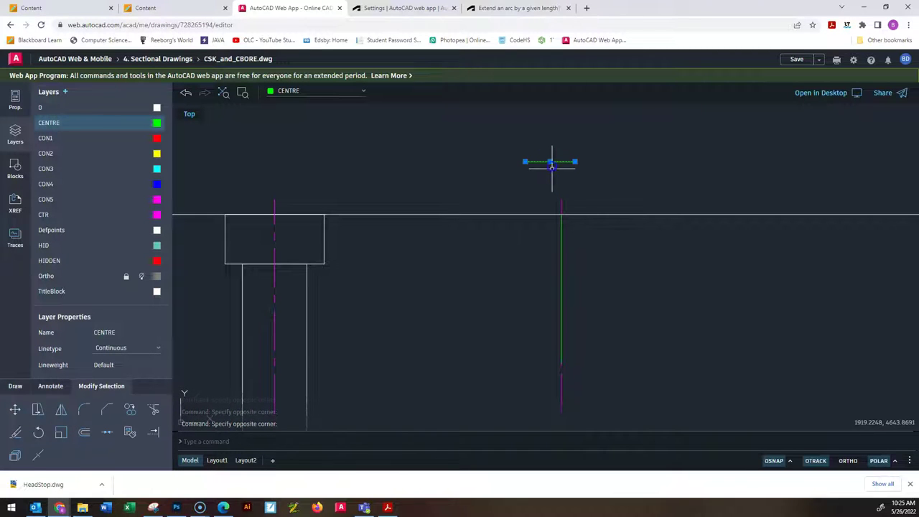
left_click(549, 162)
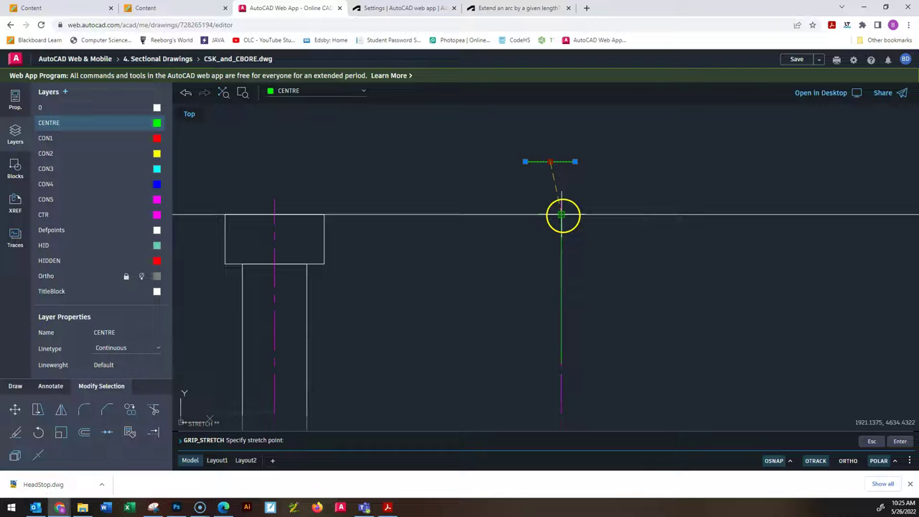
key("Escape")
Step: Draw vertical lines straight down from both ends of the 10-unit line to below the lower end of the second centre line
scroll(564, 240, "down", 2)
scroll(235, 159, "up", 1)
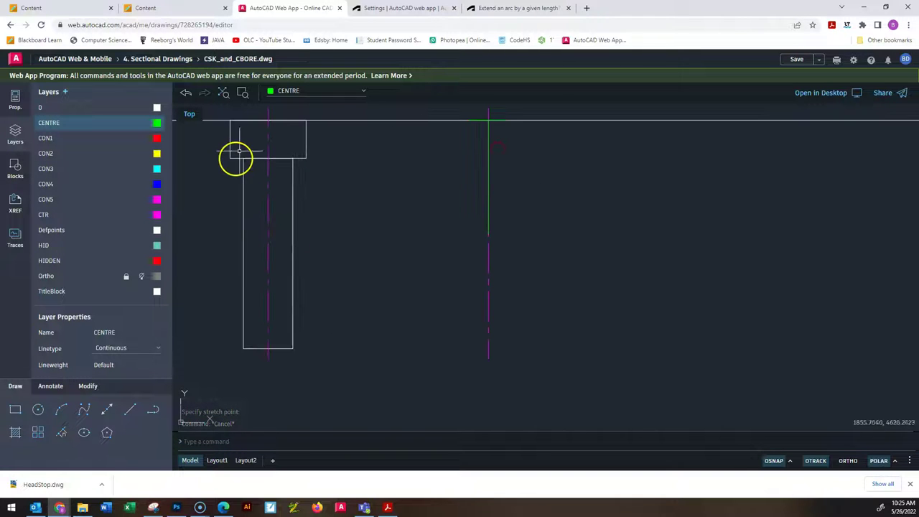
type("l")
key("Return")
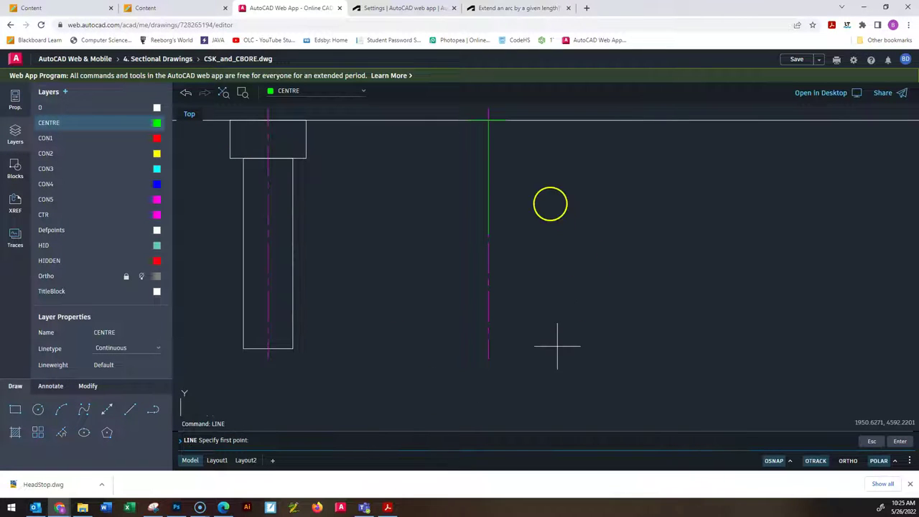
left_click_drag(507, 120, 507, 372)
key("Escape")
key("Return")
left_click(470, 120)
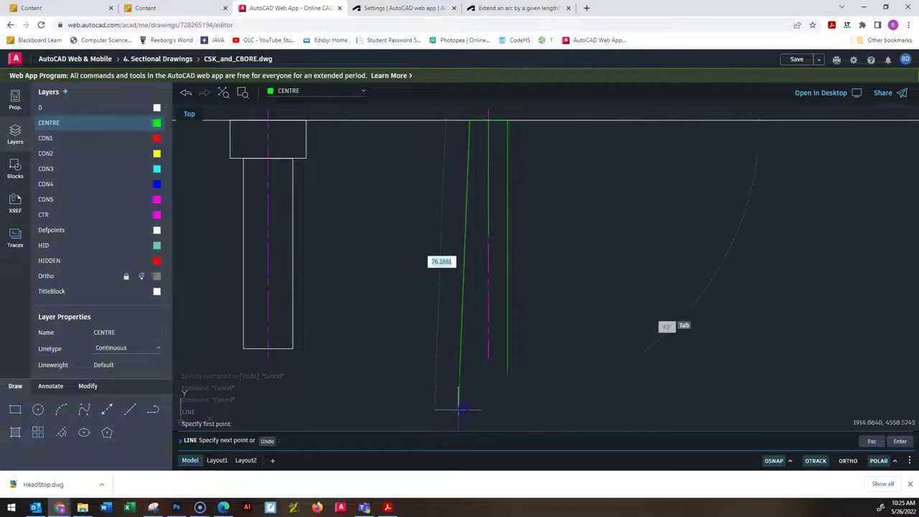
left_click(469, 380)
key("Escape")
key("Escape")
key("Escape")
Step: Check the countersink angle and depth in the 10 mm hole's callout in the exercise PDF and return to the drawing
mouse_move(549, 218)
middle_mouse_down()
mouse_move(506, 297)
mouse_move(478, 256)
middle_mouse_up()
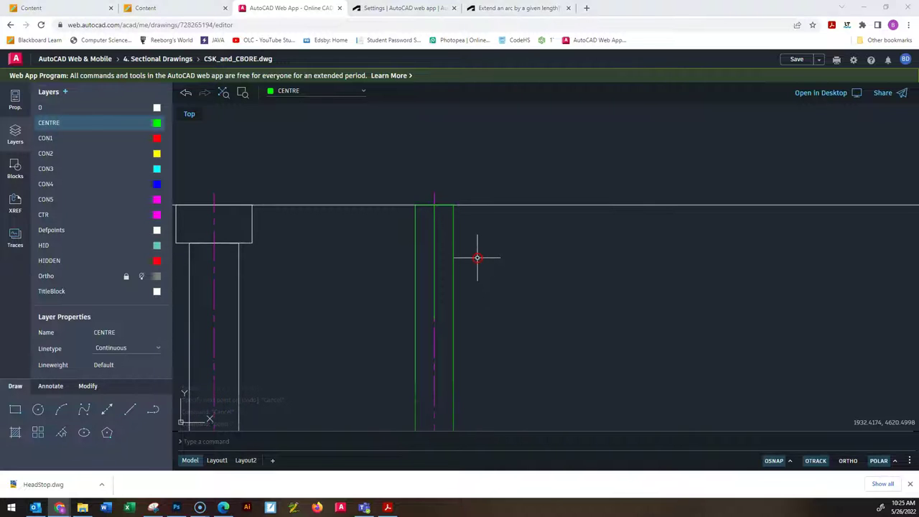
key("alt+Tab")
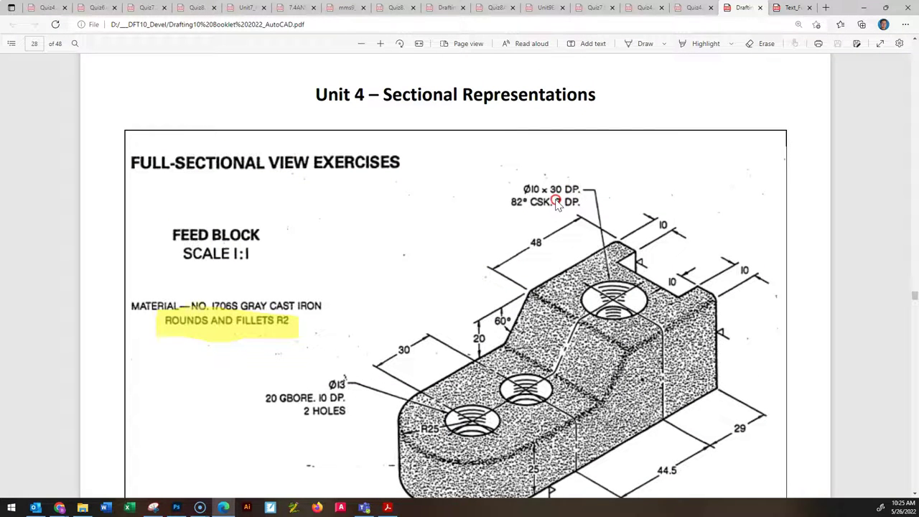
key("alt+Tab")
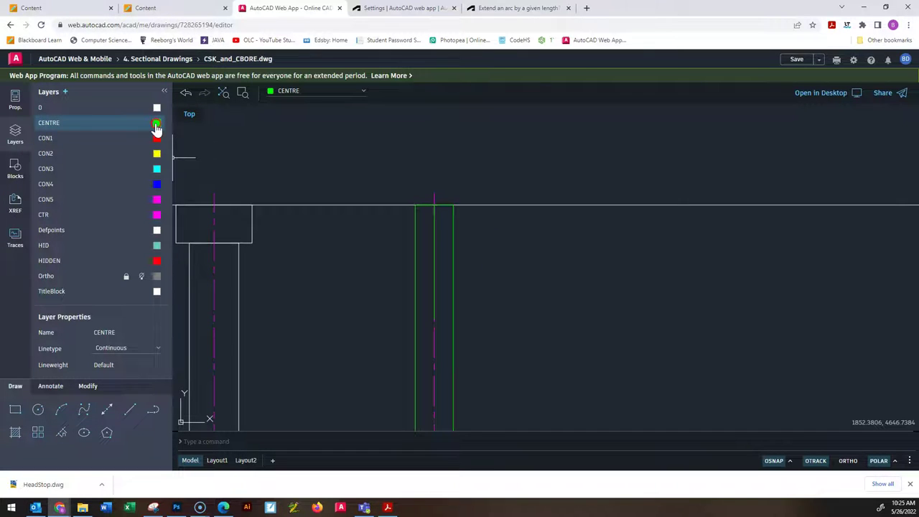
Step: On layer CON1, draw lines marking the countersink depth at the upper end of the green hole, 7 deep and 10 wide
left_click(71, 138)
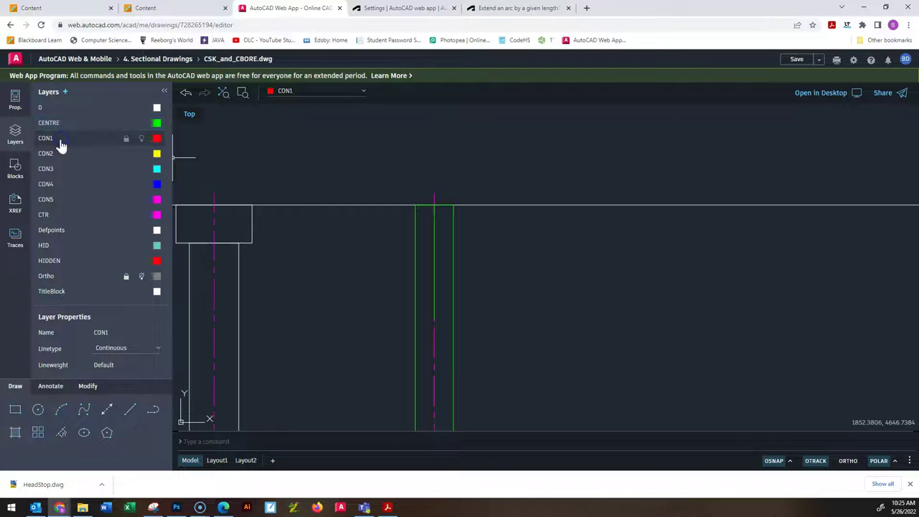
left_click(130, 409)
left_click(415, 206)
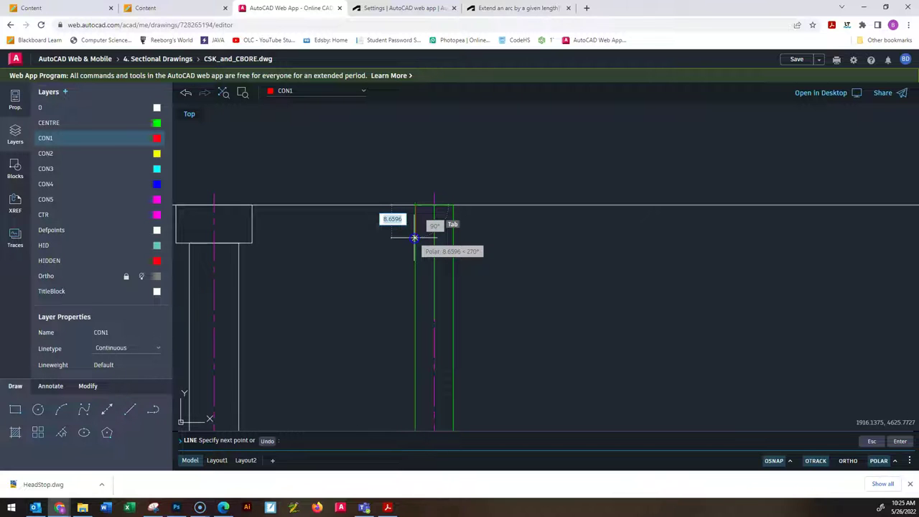
key("alt+Tab")
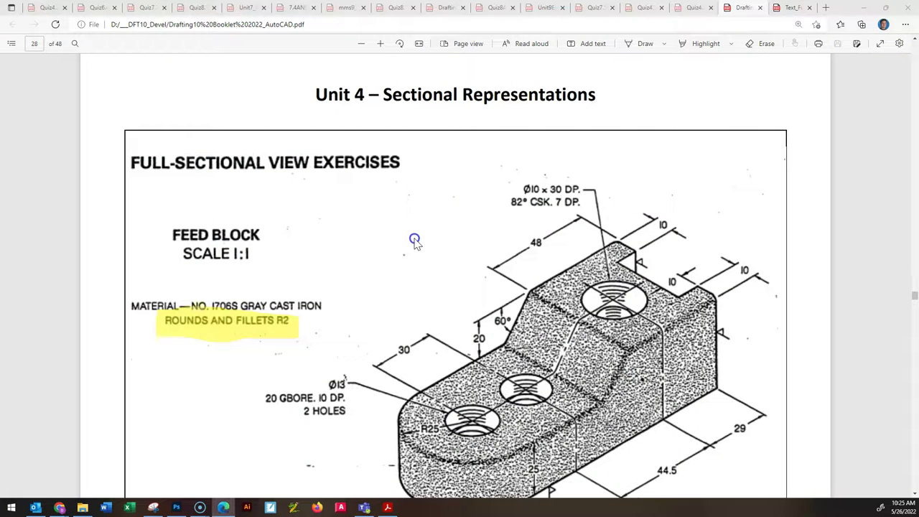
key("alt+Tab")
key("Return")
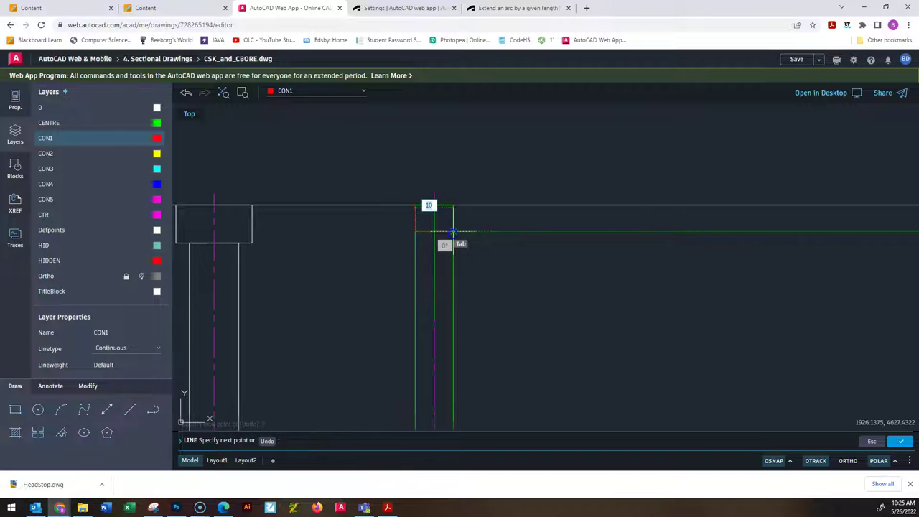
type("10")
key("Return")
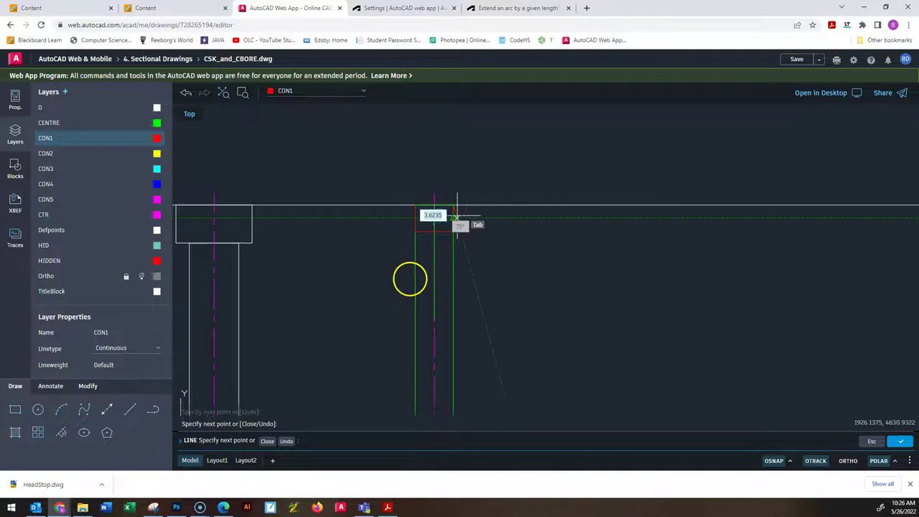
key("Escape")
key("Escape")
scroll(410, 273, "up", 2)
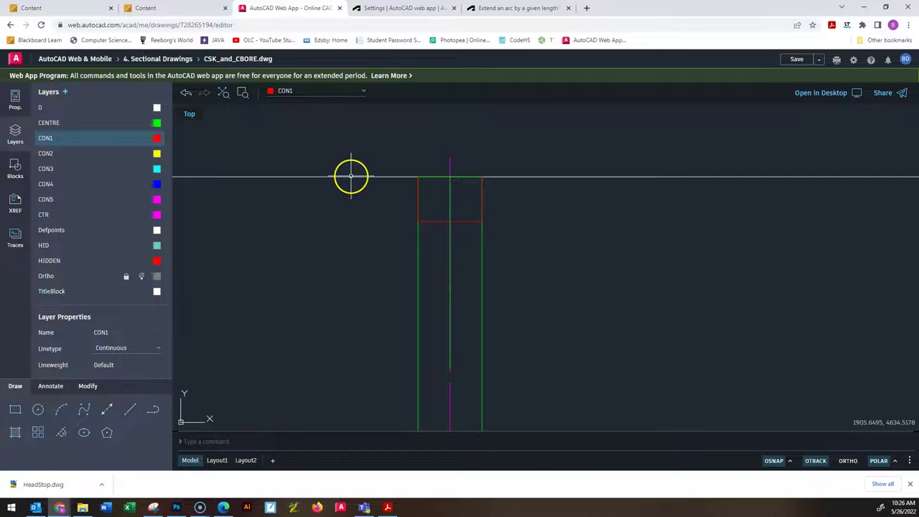
Step: Check the countersink angle in the exercise PDF's 10 mm hole callout and examine the CSK - COUNTERSINK example in the drawing
key("alt+Tab")
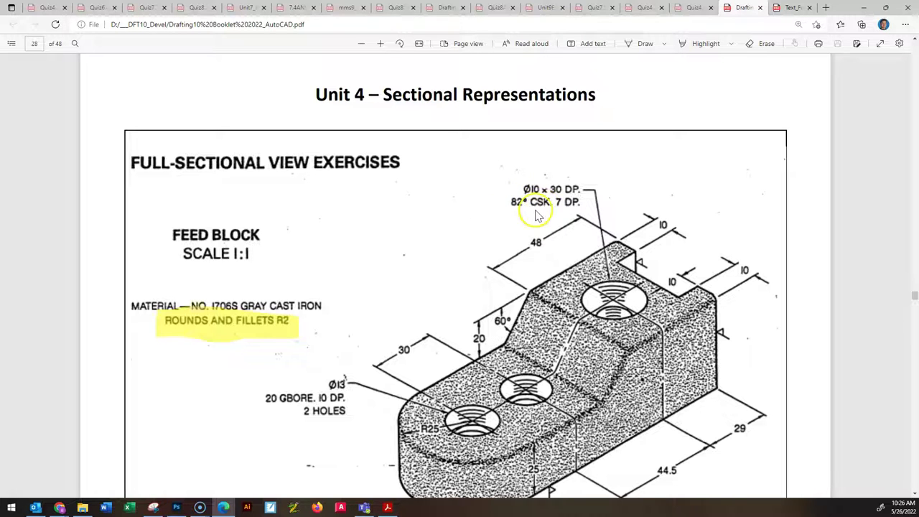
key("alt+Tab")
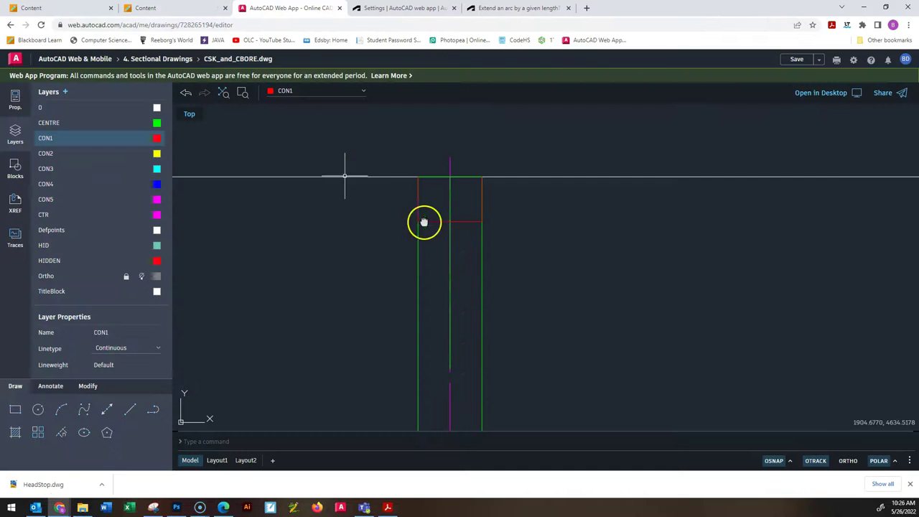
scroll(468, 225, "down", 5)
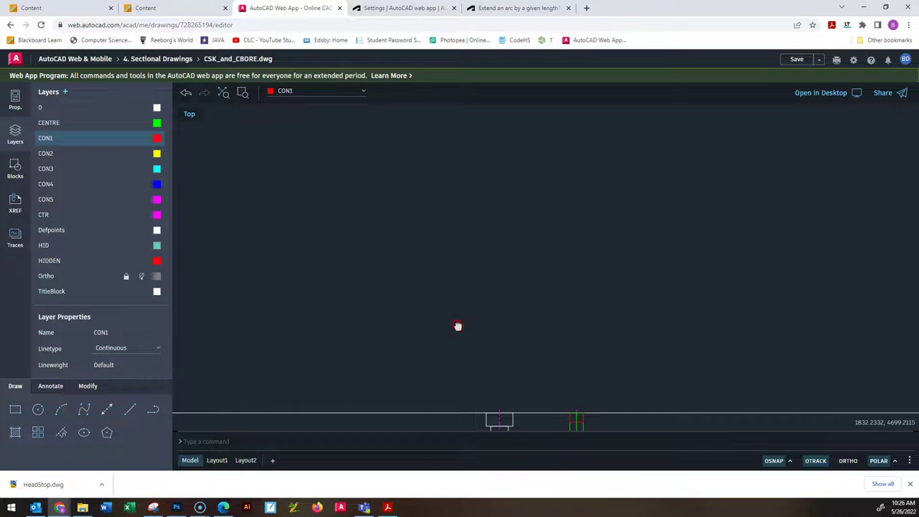
scroll(387, 212, "up", 5)
scroll(509, 150, "up", 4)
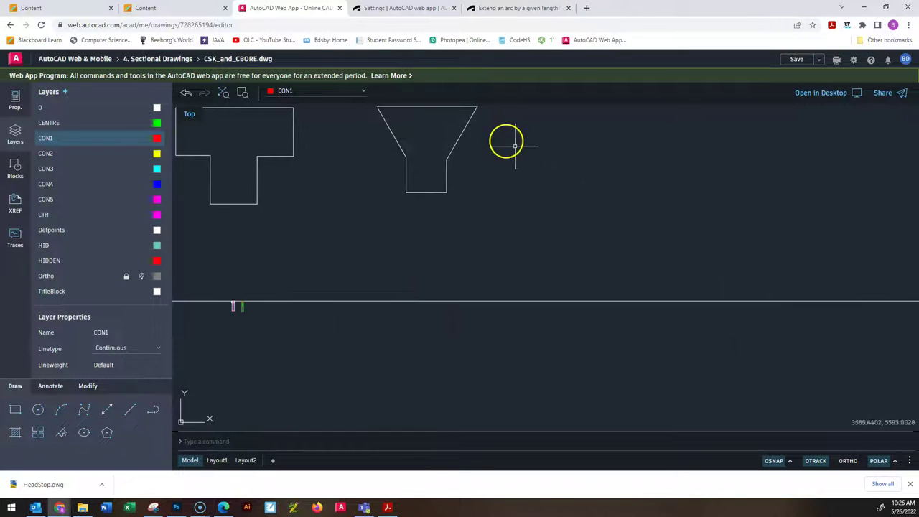
scroll(456, 236, "up", 2)
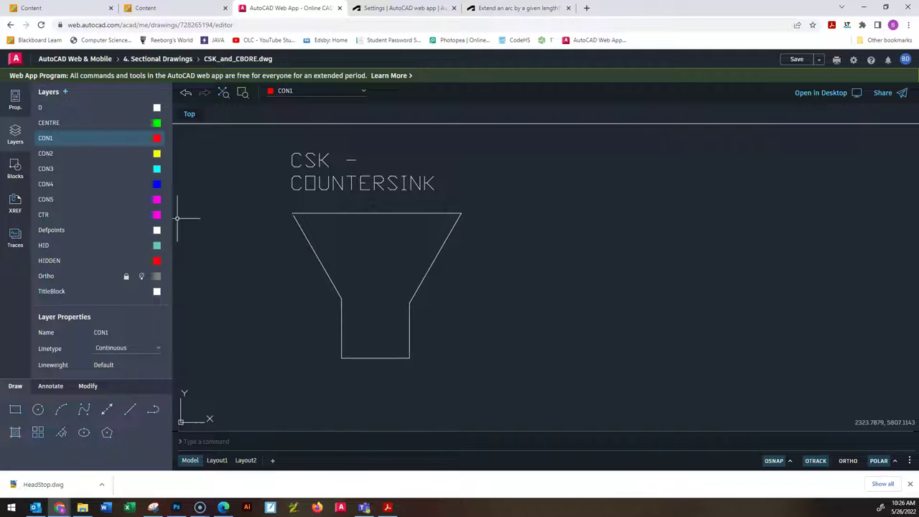
Step: Add an angular dimension between the two sloping sides of the CSK - COUNTERSINK example
left_click(63, 387)
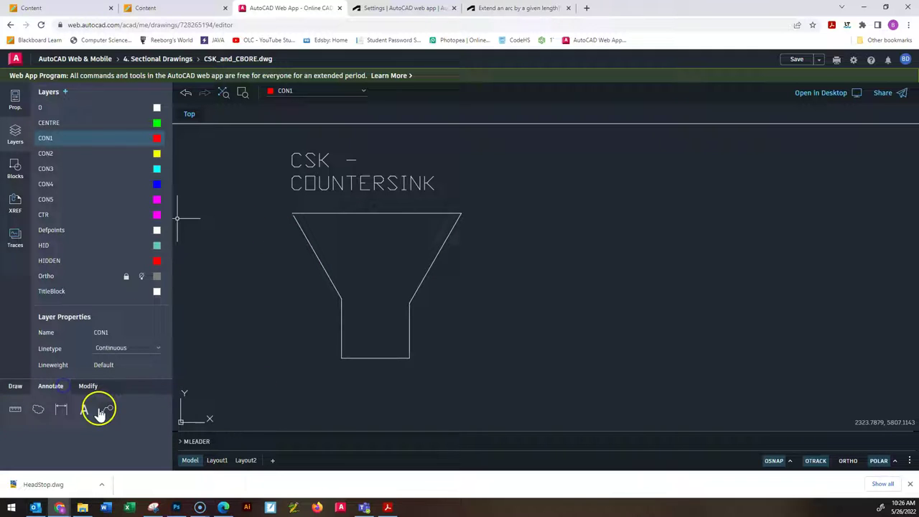
left_click(61, 409)
key("Return")
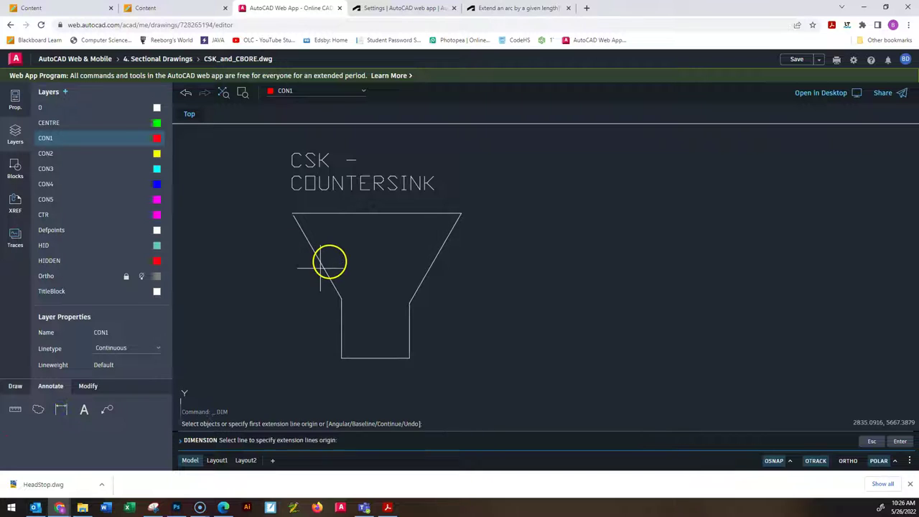
left_click(323, 264)
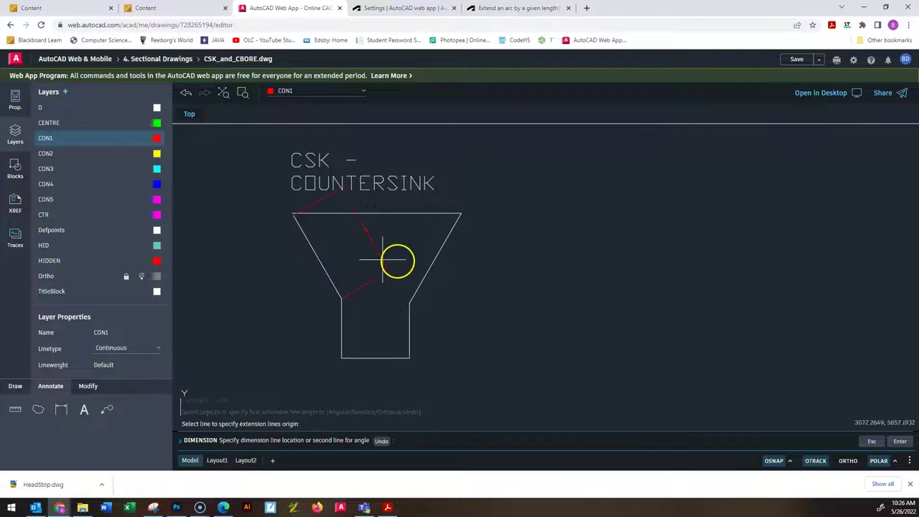
left_click(427, 267)
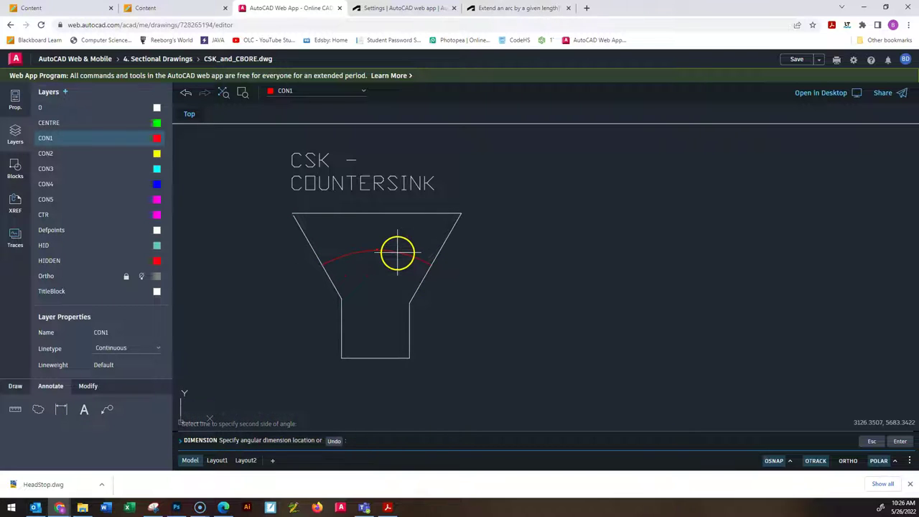
left_click(393, 253)
scroll(364, 247, "up", 1)
scroll(363, 247, "up", 5)
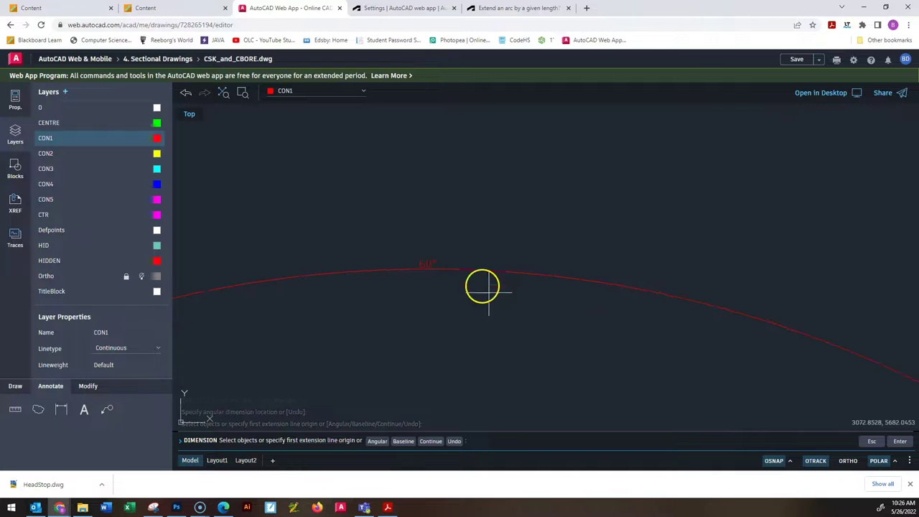
scroll(476, 307, "down", 5)
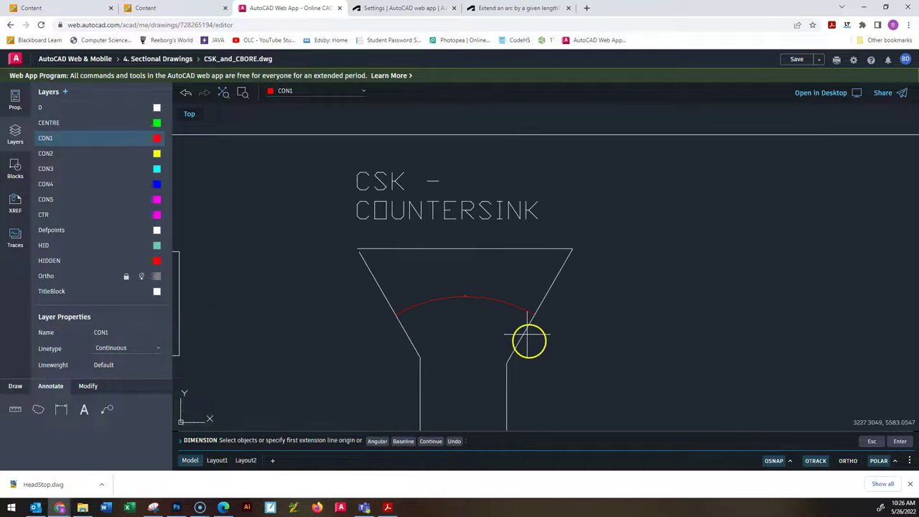
left_click(487, 318)
key("Escape")
key("Escape")
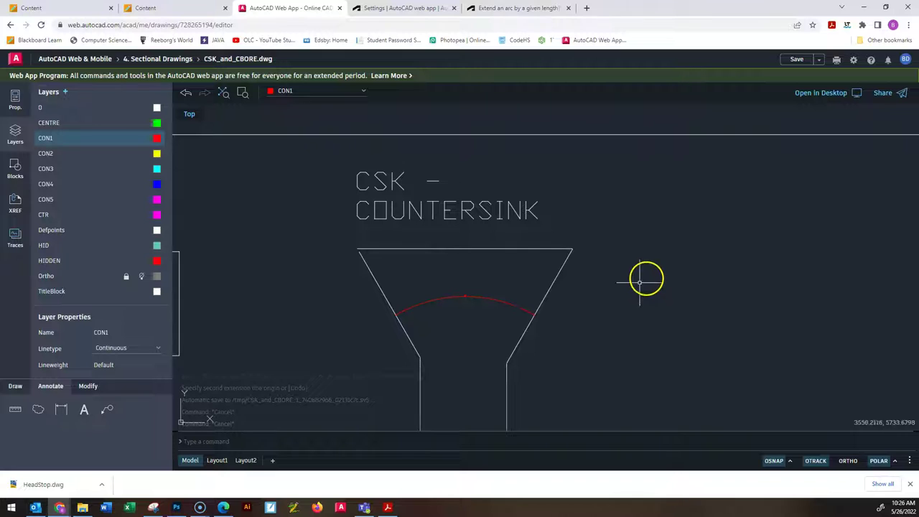
Step: Delete the angular dimension from the CSK - COUNTERSINK example
left_click(466, 313)
left_click(376, 269)
key("Escape")
left_click(502, 323)
left_click(459, 286)
key("Delete")
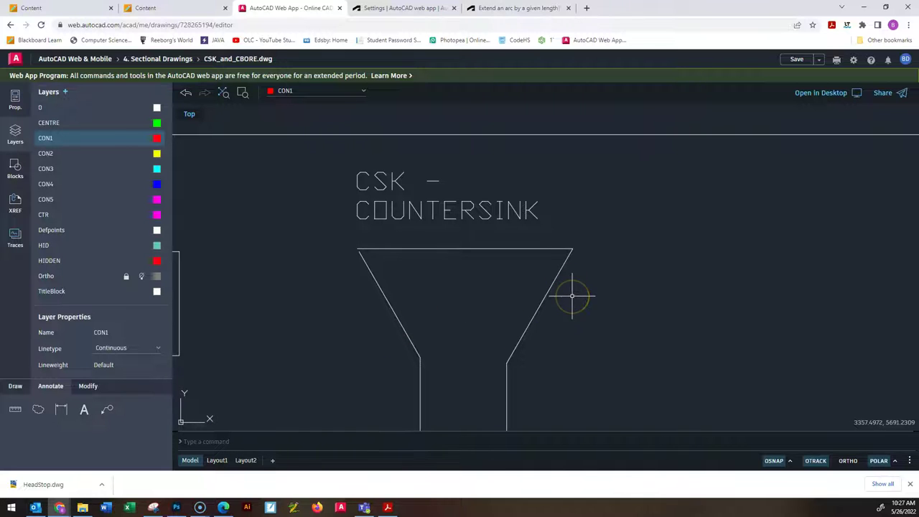
Step: On layer 0, draw a horizontal line about 541 units long to the right of the CSK - COUNTERSINK example
left_click(91, 109)
left_click(15, 388)
left_click(100, 420)
left_click(703, 254)
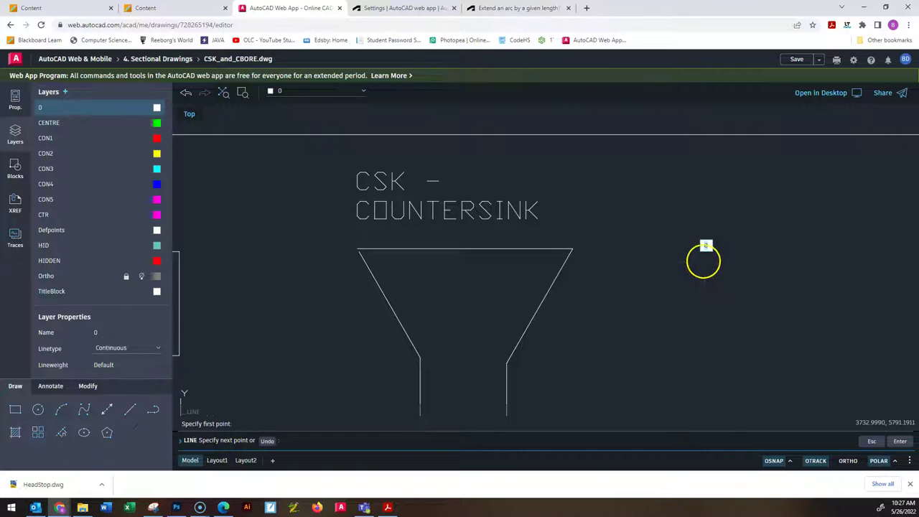
left_click(891, 262)
key("Escape")
key("Escape")
key("Escape")
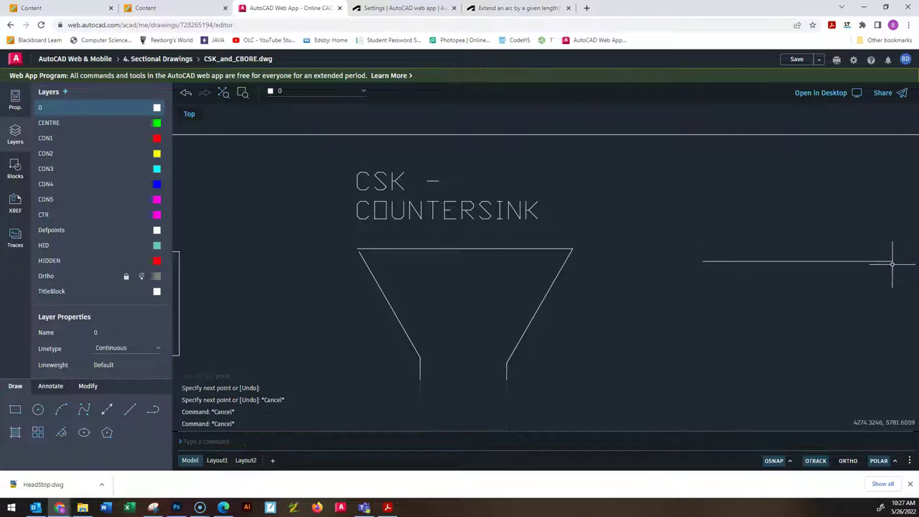
middle_click_drag(861, 281, 640, 282)
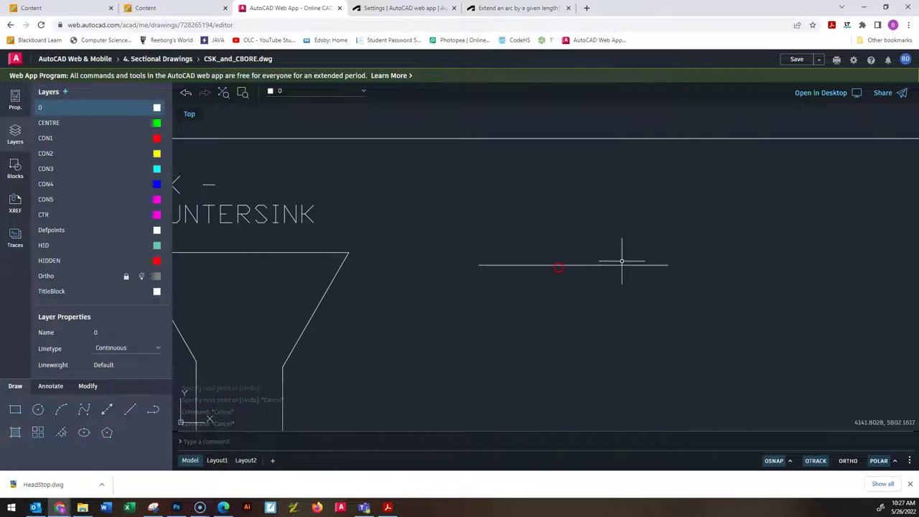
Step: Draw a sloping line from the horizontal line's midpoint upward to the left
left_click(129, 409)
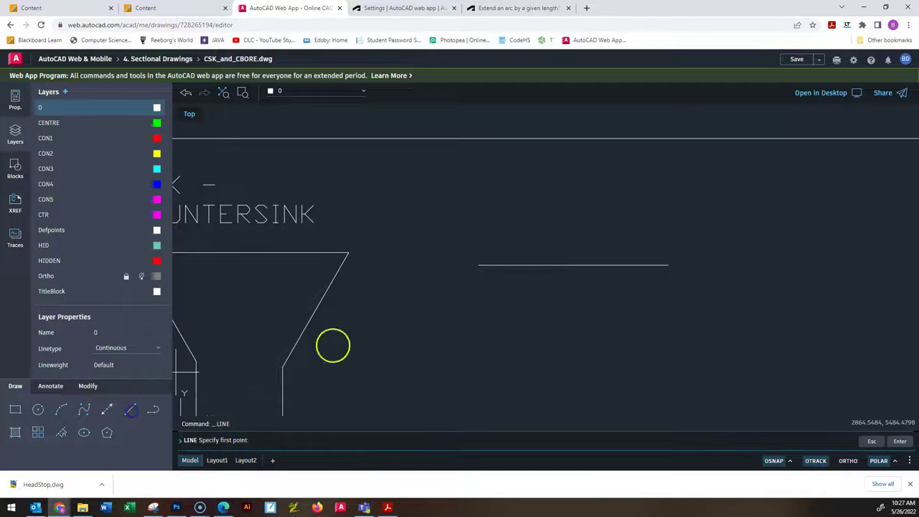
left_click(565, 264)
left_click(496, 206)
key("Escape")
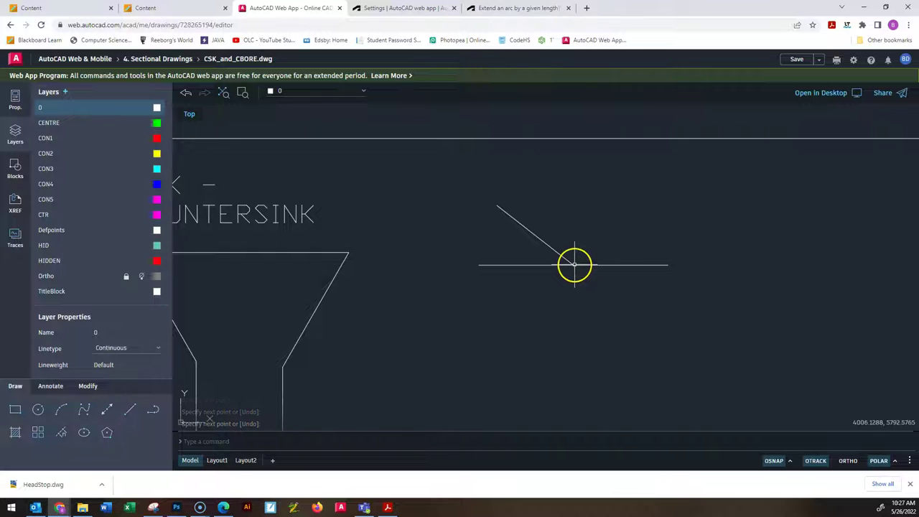
Step: Draw a second sloping line from the horizontal line's midpoint upward to the right and delete it
key("Return")
left_click(574, 265)
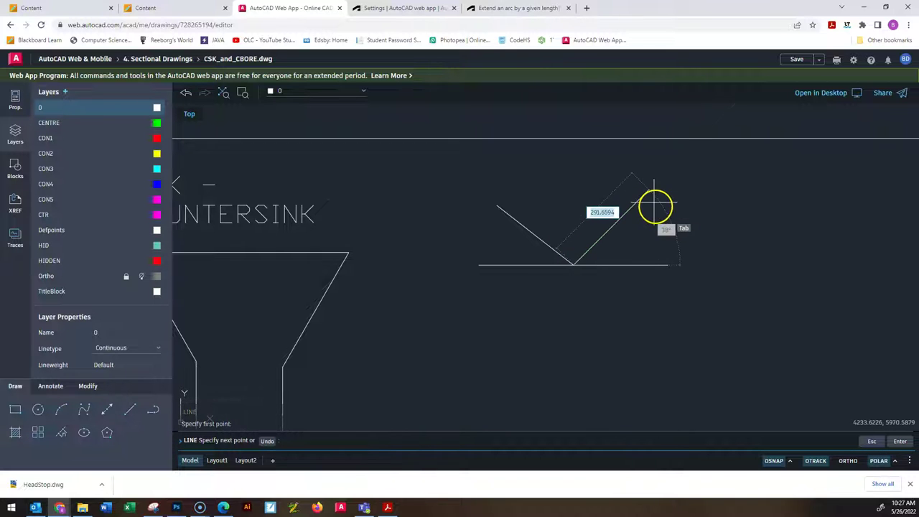
left_click(638, 200)
key("Escape")
key("Escape")
key("Escape")
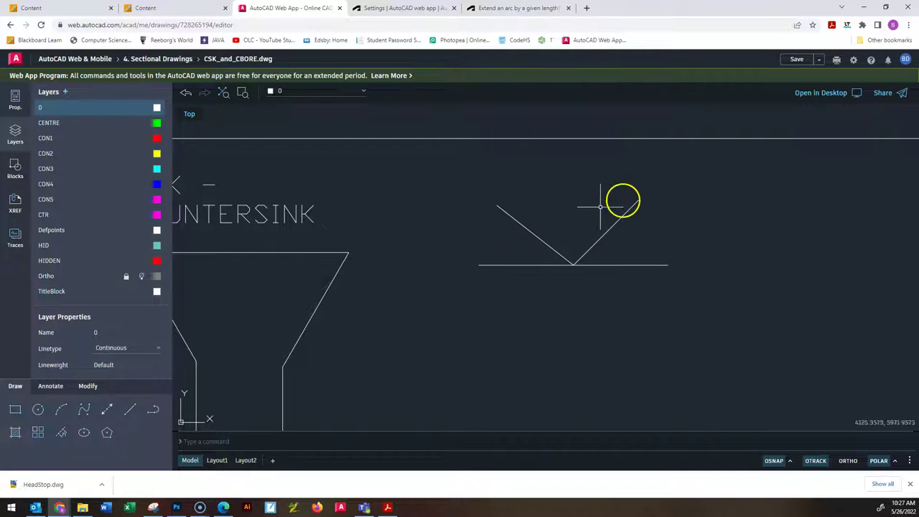
left_click(637, 227)
left_click(605, 204)
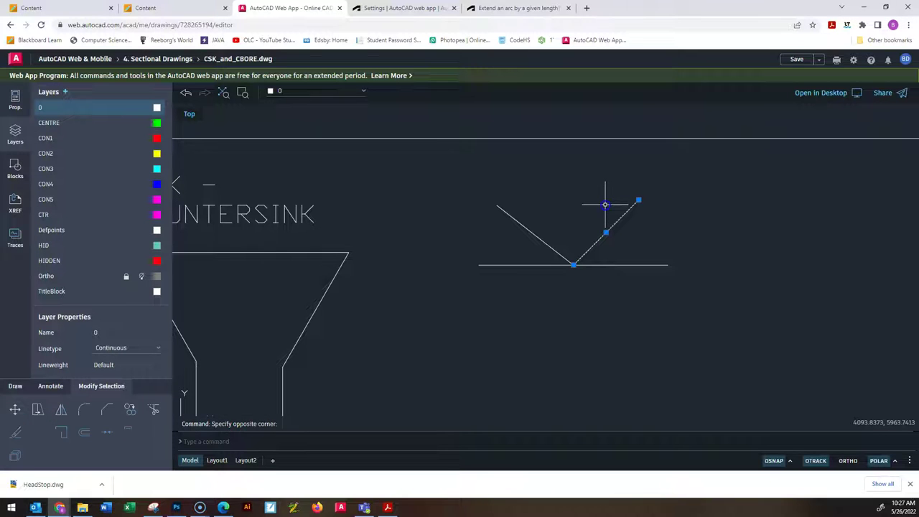
key("Delete")
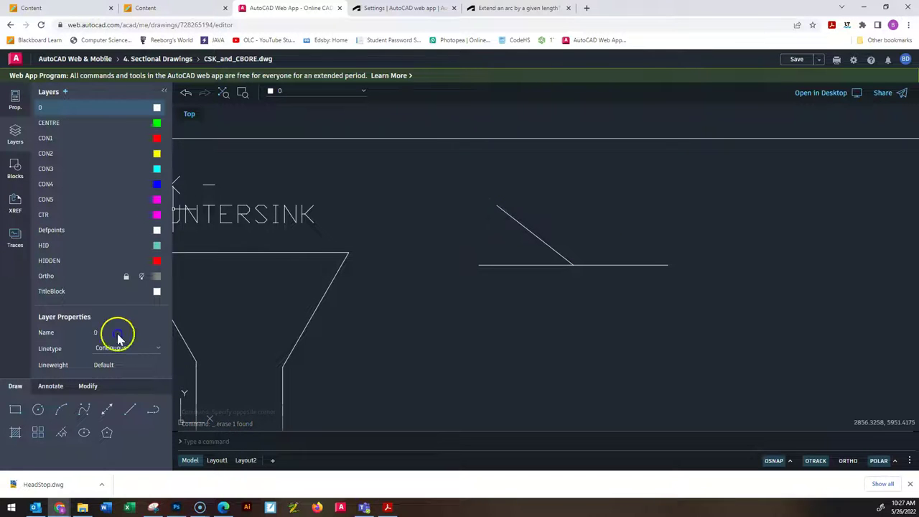
Step: Draw a line about 254 units long at 45° from the horizontal line's midpoint upward to the right
left_click(131, 410)
left_click(572, 265)
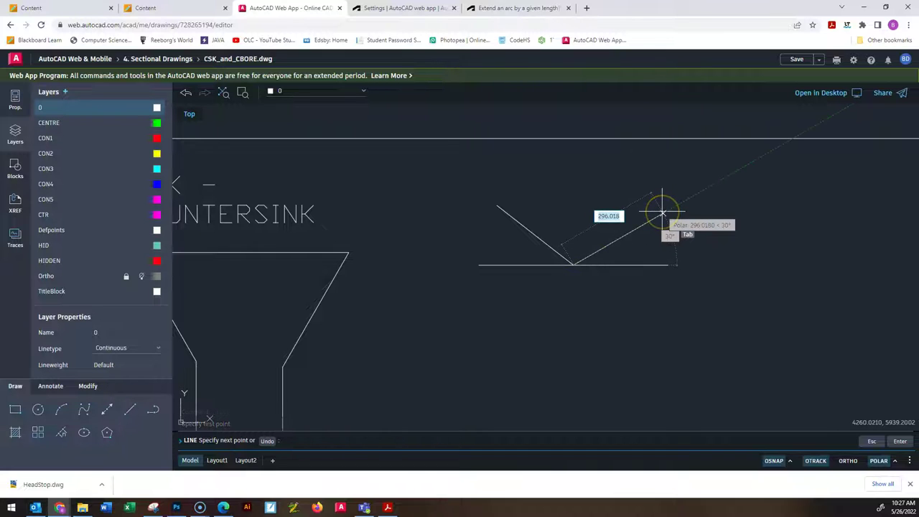
left_click(649, 191)
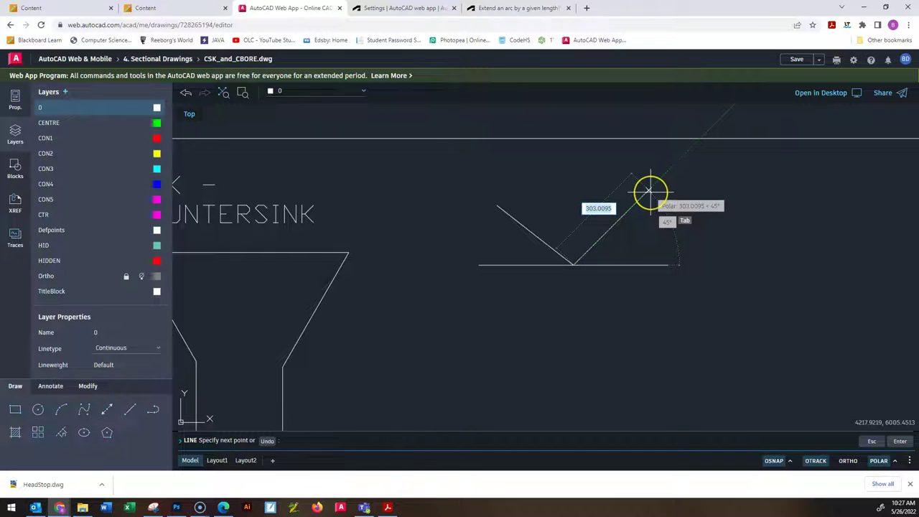
left_click(639, 201)
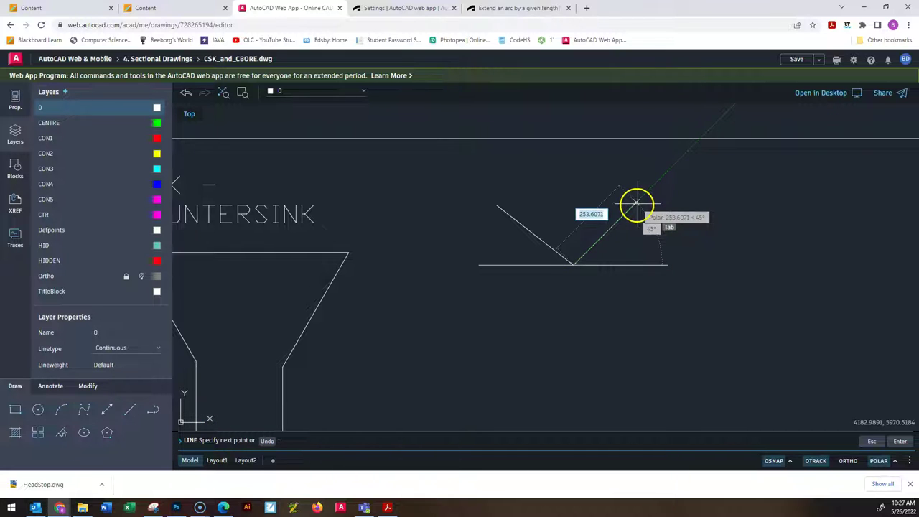
key("Escape")
key("Escape")
key("Escape")
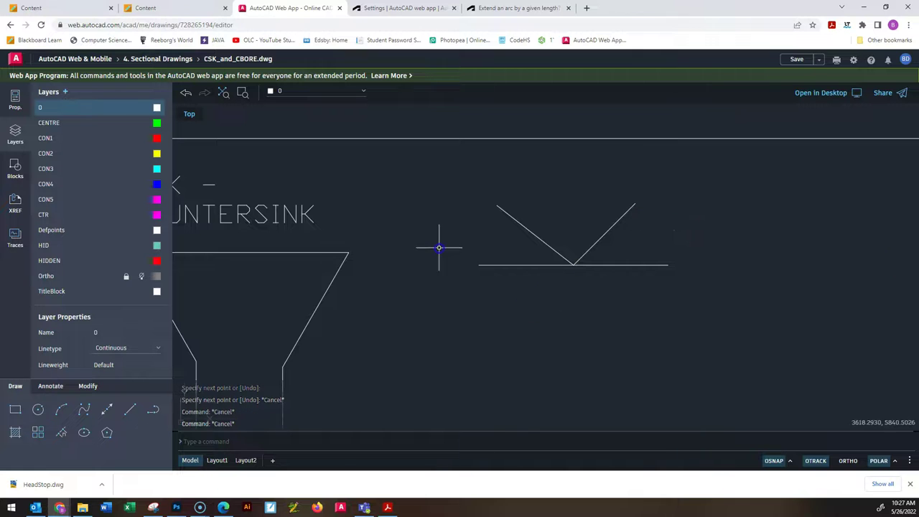
Step: Dimension the angle between the horizontal line and the sloping line that rises to its left
left_click(86, 407)
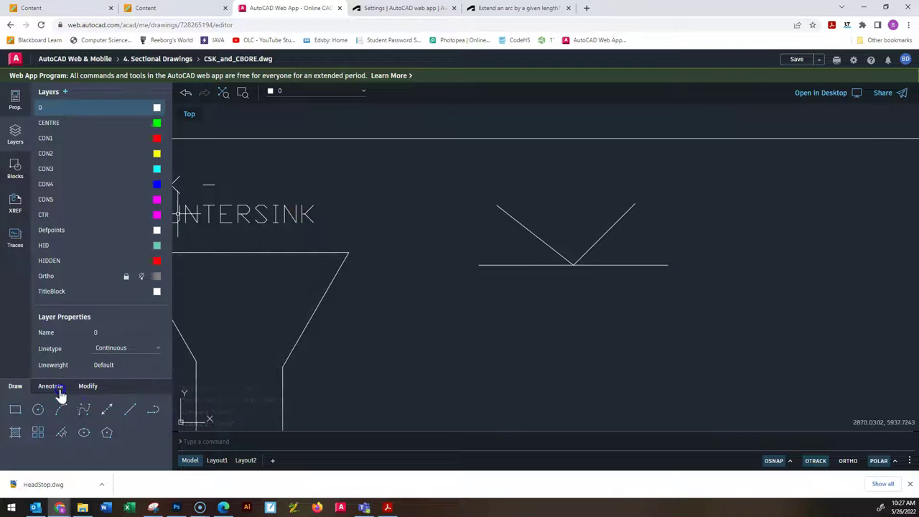
left_click(60, 391)
left_click(82, 411)
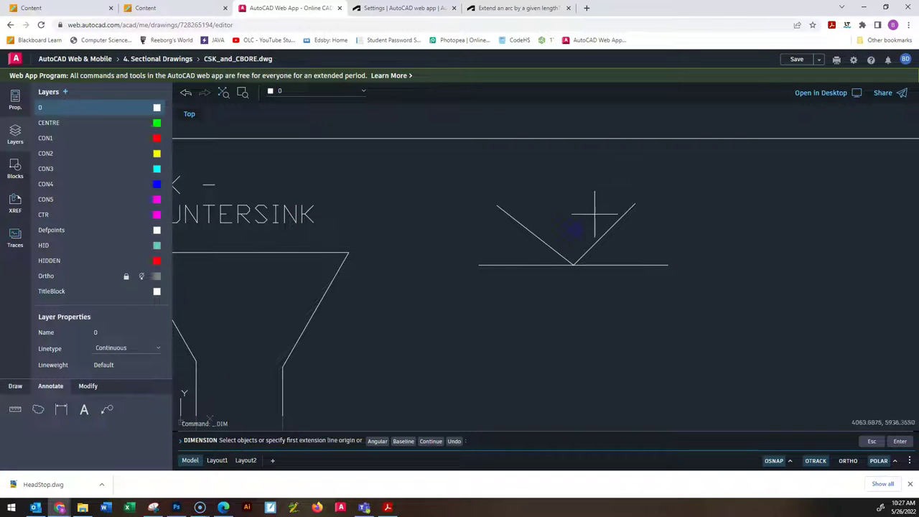
scroll(531, 265, "up", 4)
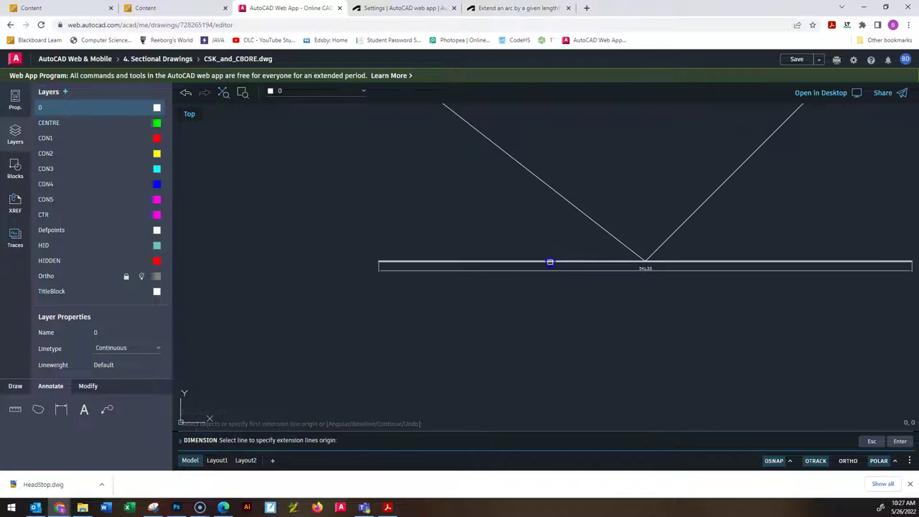
left_click(552, 261)
left_click(567, 200)
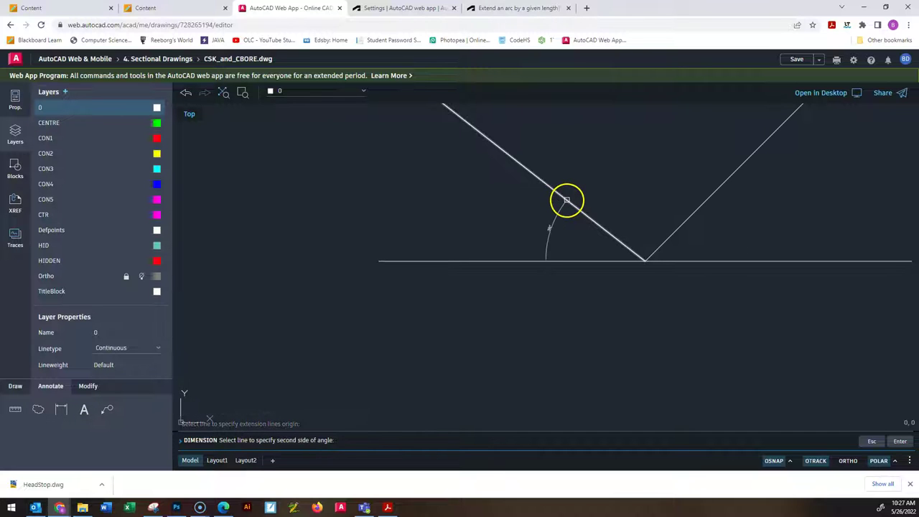
left_click(477, 191)
scroll(476, 198, "up", 3)
scroll(473, 198, "down", 3)
scroll(735, 239, "down", 2)
middle_click_drag(736, 239, 615, 289)
key("Escape")
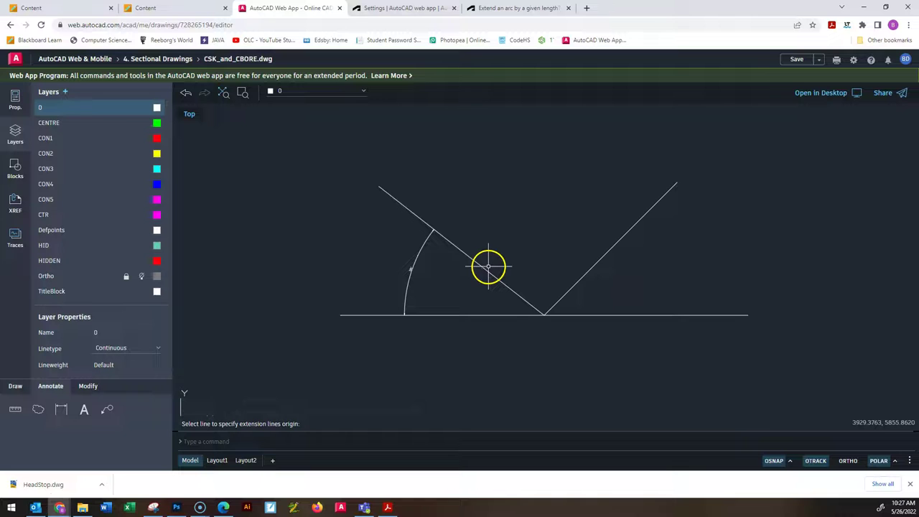
Step: Try to dimension the angle between the two sloping lines above the horizontal line
key("Return")
left_click(486, 268)
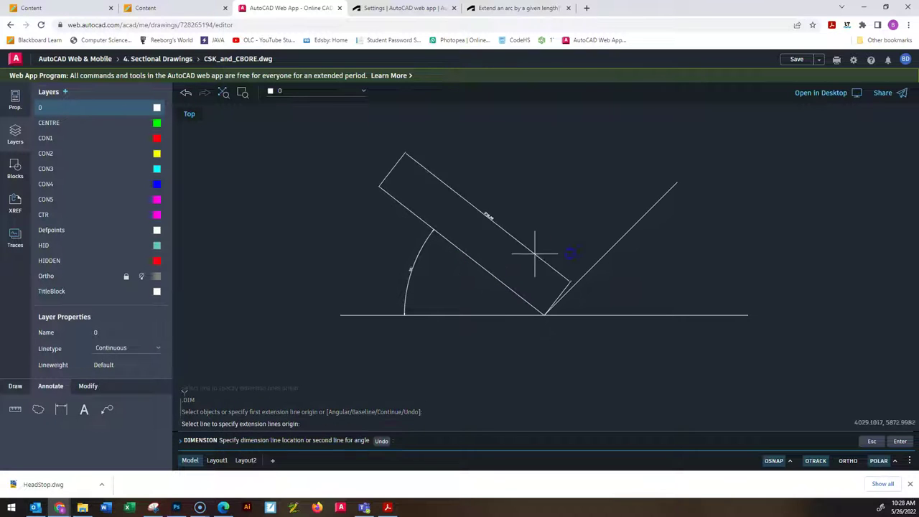
left_click(597, 262)
left_click(598, 262)
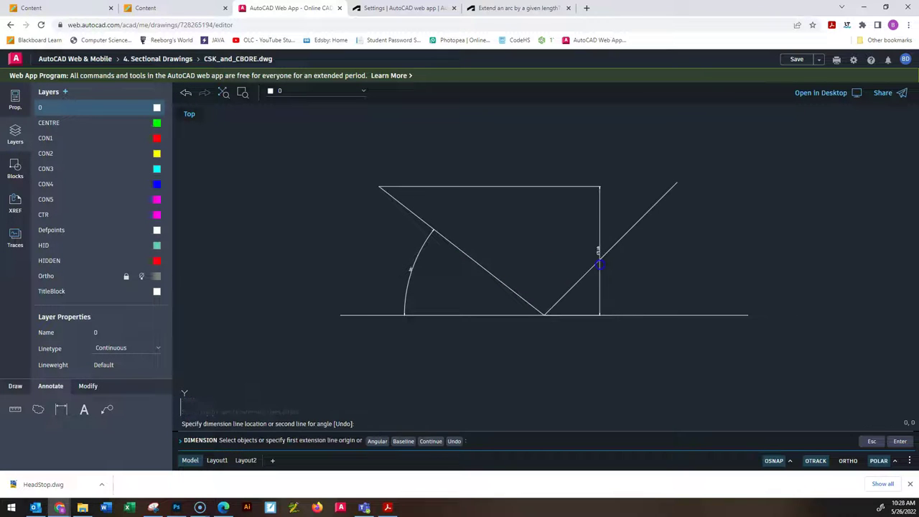
key("Escape")
key("Escape")
Step: Delete the sloping line on the left together with the dimensions attached to it
scroll(556, 287, "up", 3)
scroll(567, 316, "down", 2)
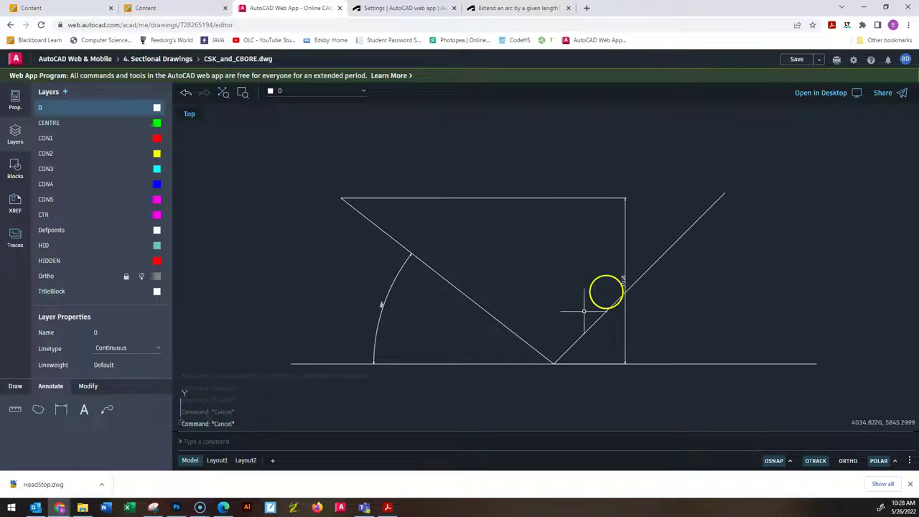
left_click(546, 318)
key("Delete")
left_click_drag(644, 225, 570, 165)
key("Delete")
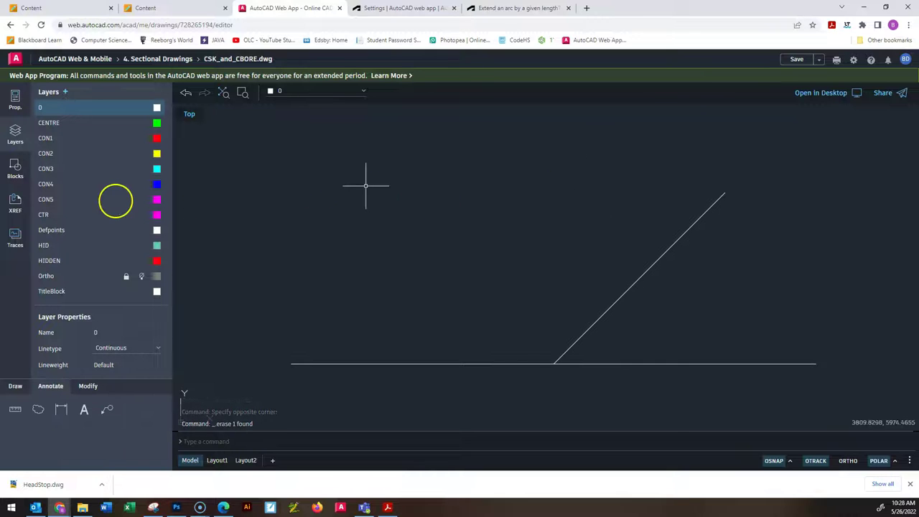
Step: Draw a line about 200 units long from the horizontal line's midpoint upward to the left, at 45° to the horizontal
left_click(15, 385)
left_click(127, 410)
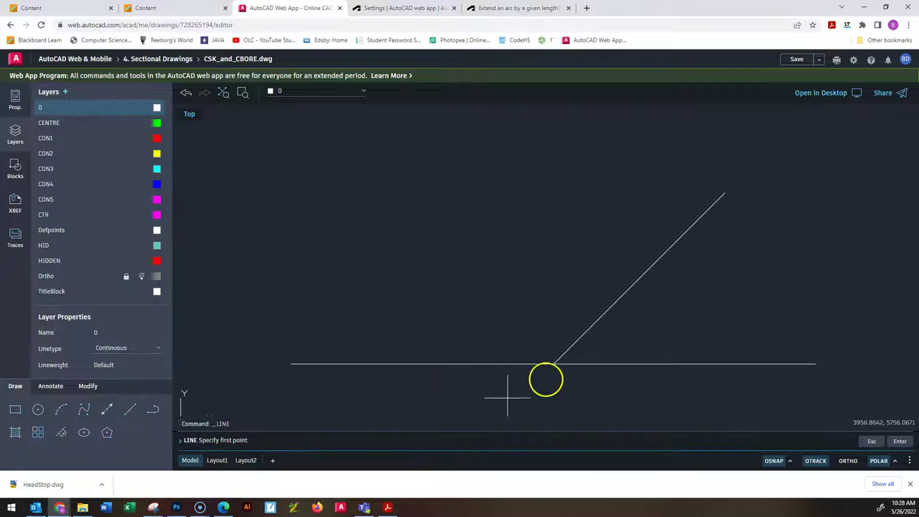
left_click(554, 361)
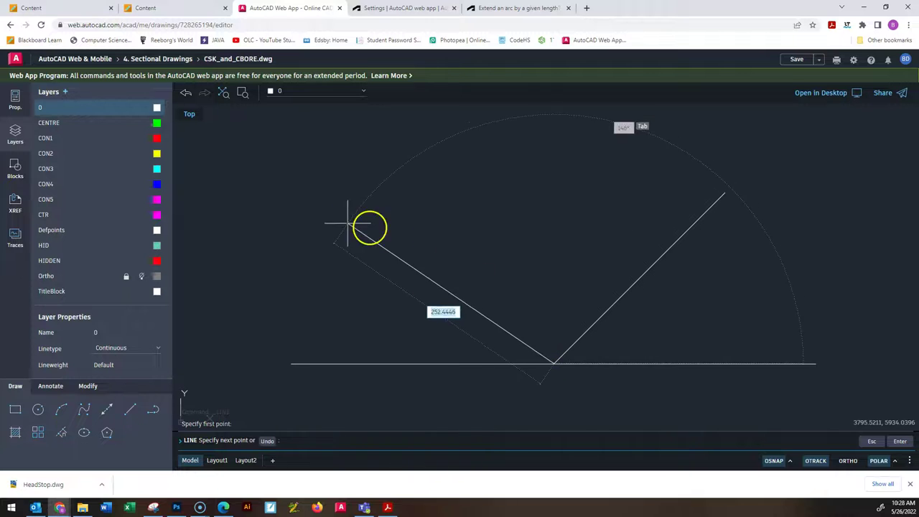
left_click(416, 228)
key("Escape")
key("Escape")
key("Escape")
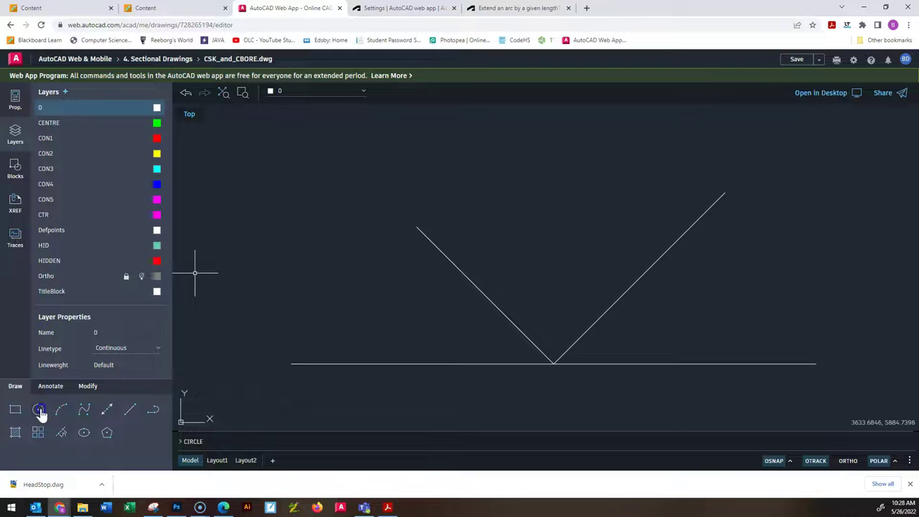
left_click(51, 387)
left_click(67, 410)
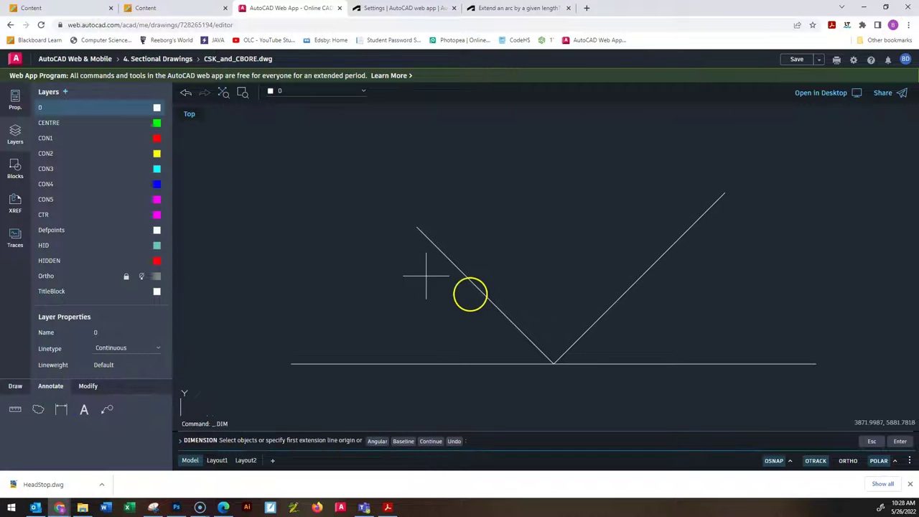
left_click(481, 293)
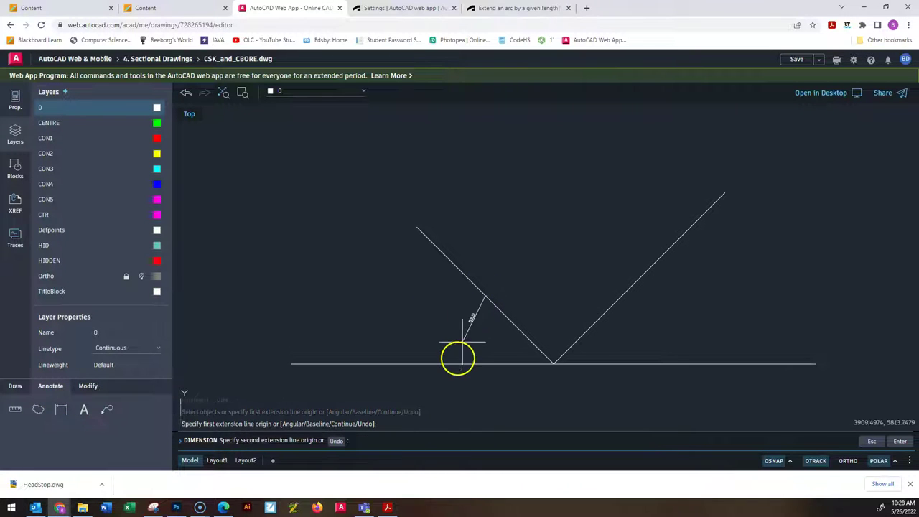
left_click(451, 363)
key("Escape")
key("Escape")
scroll(393, 288, "up", 5)
scroll(574, 316, "down", 4)
middle_click_drag(648, 342, 543, 252)
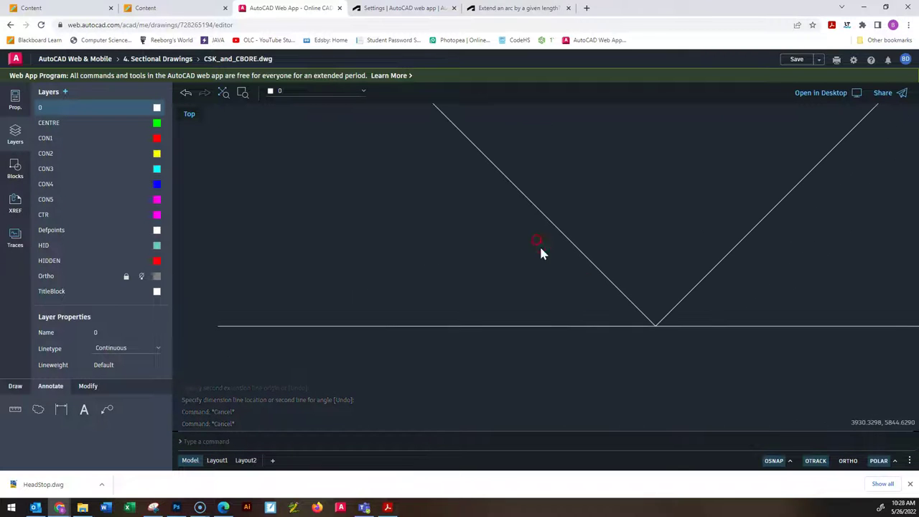
Step: Dimension the angle between the new left sloping line and the horizontal line, with the arc placed outside on the left
left_click(61, 410)
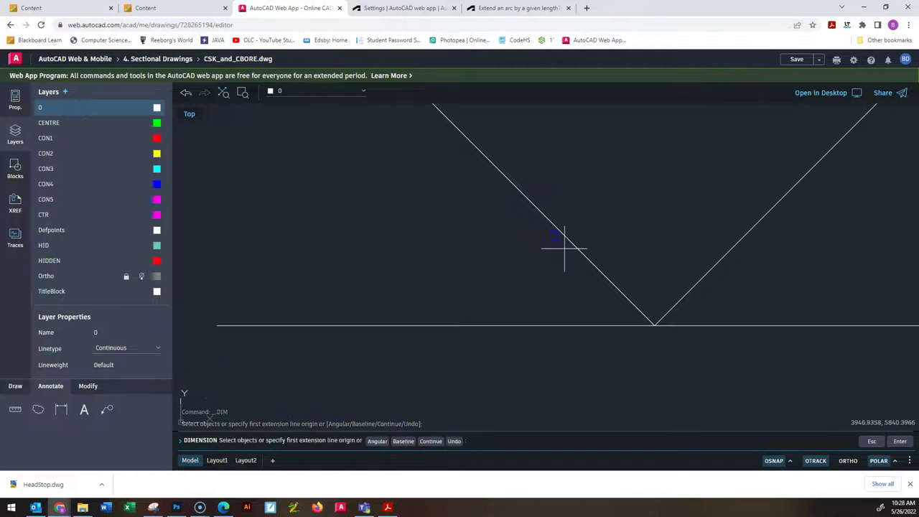
left_click(549, 222)
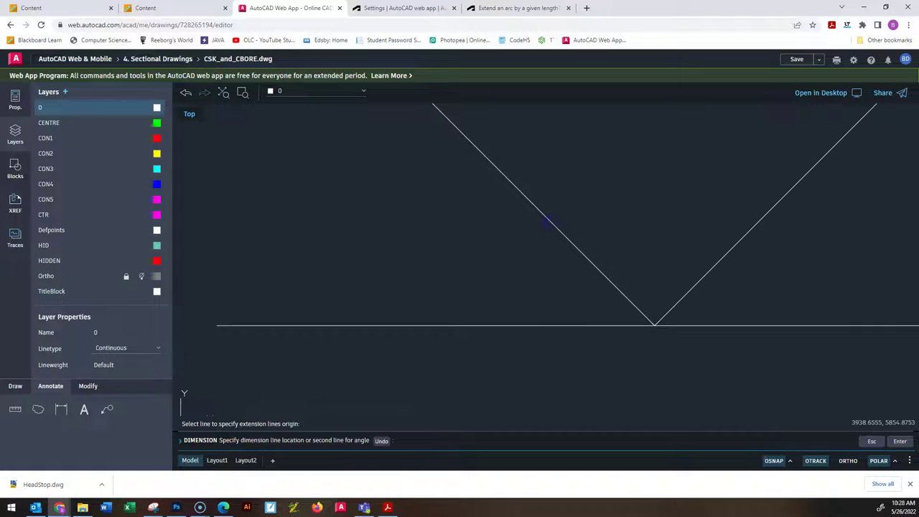
left_click(507, 327)
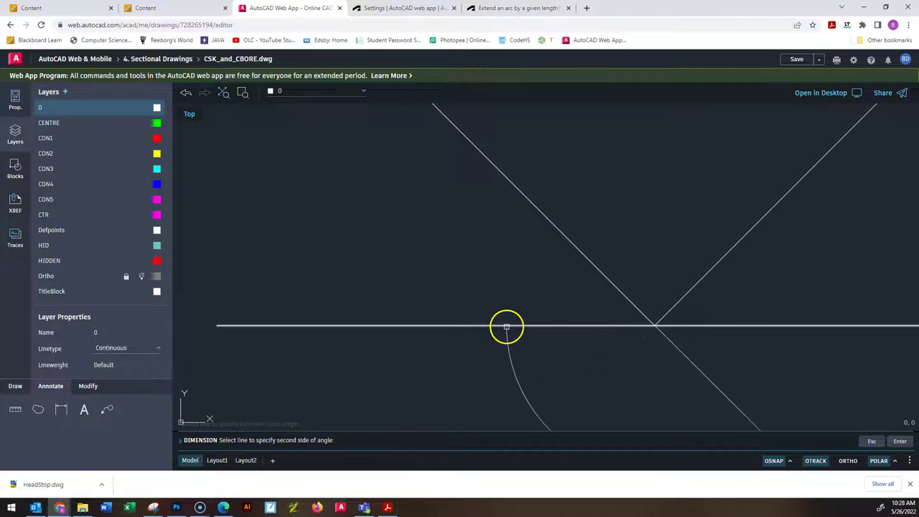
left_click(507, 325)
left_click(399, 279)
key("Escape")
key("Escape")
Step: Dimension the angle between the two sloping lines, with the arc placed above their meeting point
key("Return")
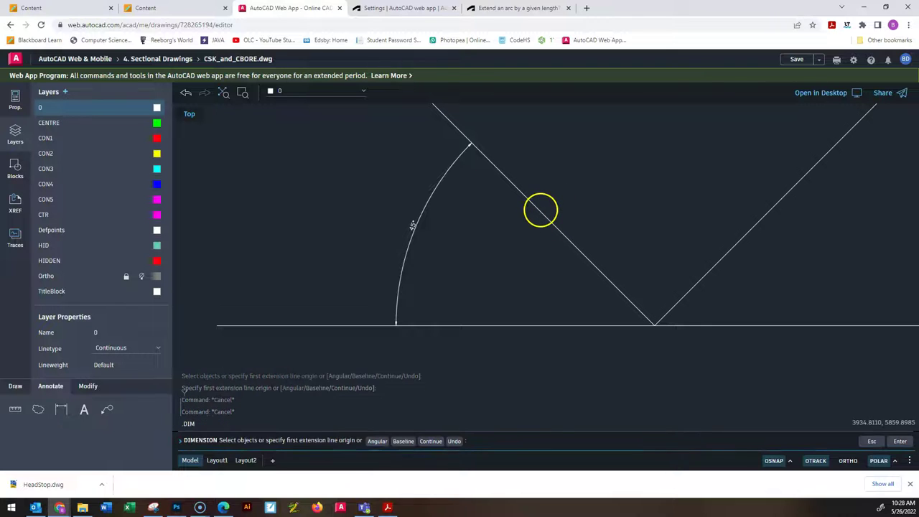
left_click(509, 181)
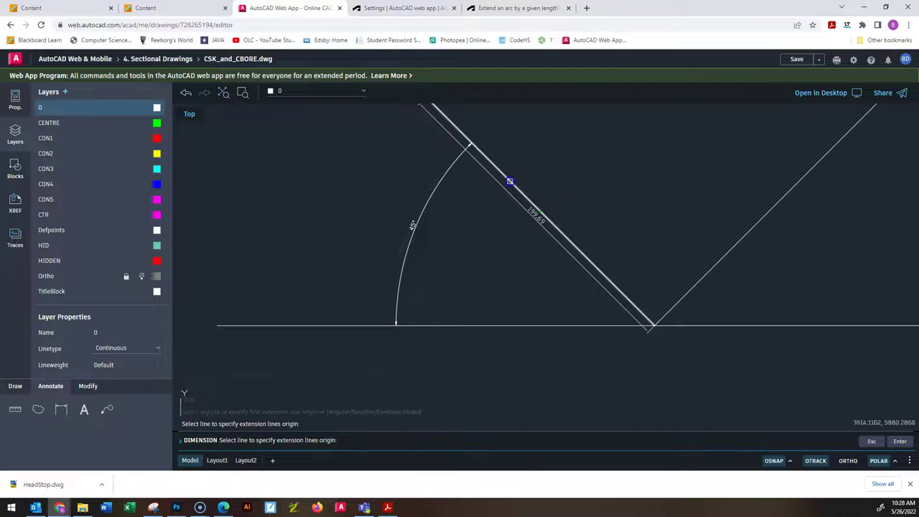
left_click(753, 224)
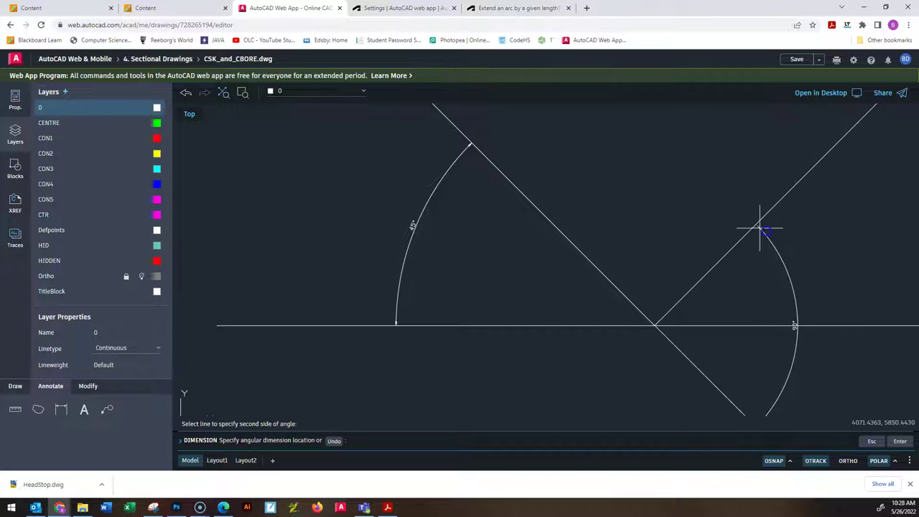
left_click(513, 155)
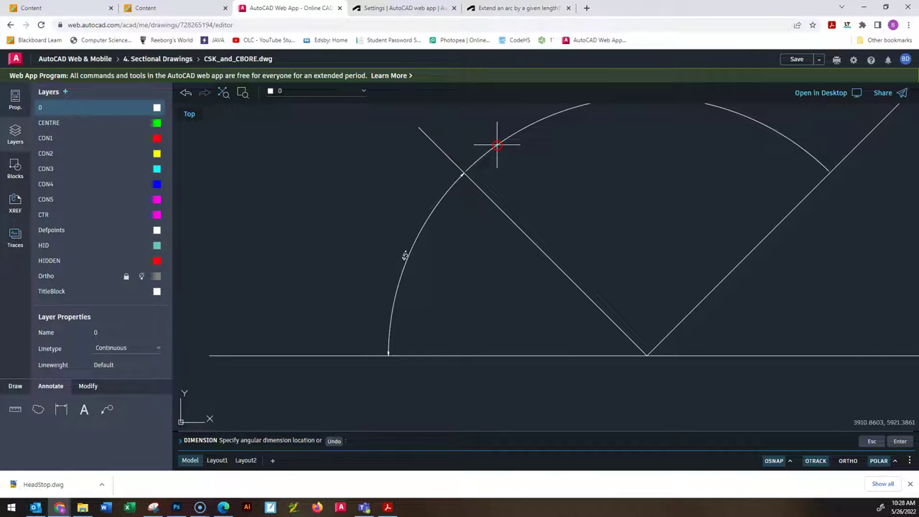
Step: Dimension the angle between the right sloping line and the horizontal line, with the arc in line with the other angle dimensions
middle_click_drag(851, 260, 736, 313)
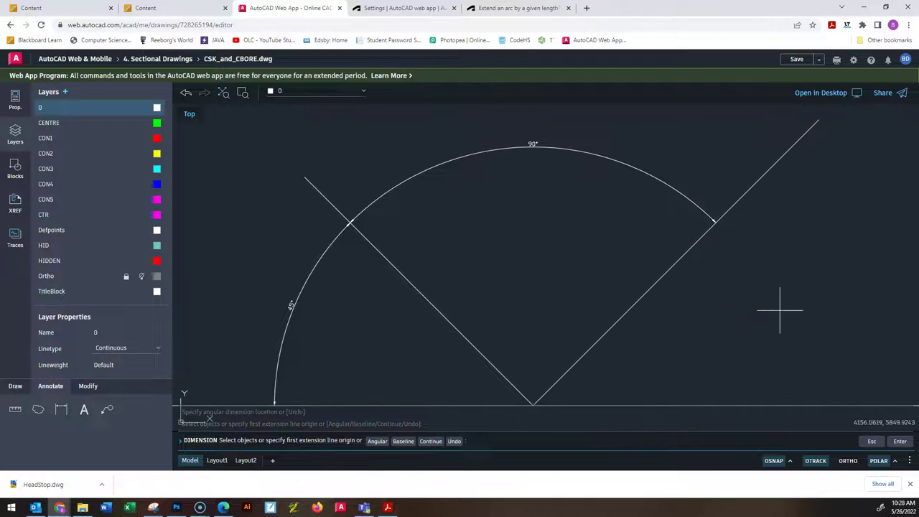
left_click(692, 245)
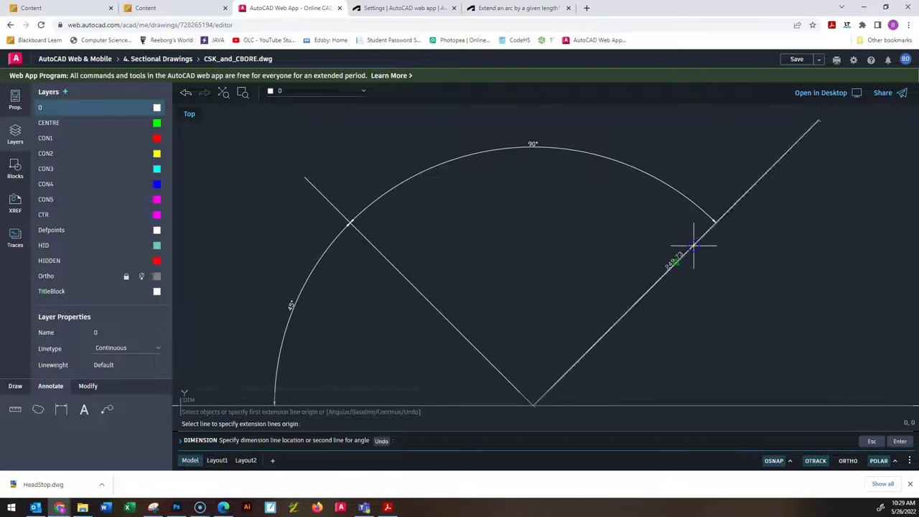
middle_click_drag(725, 318, 612, 194)
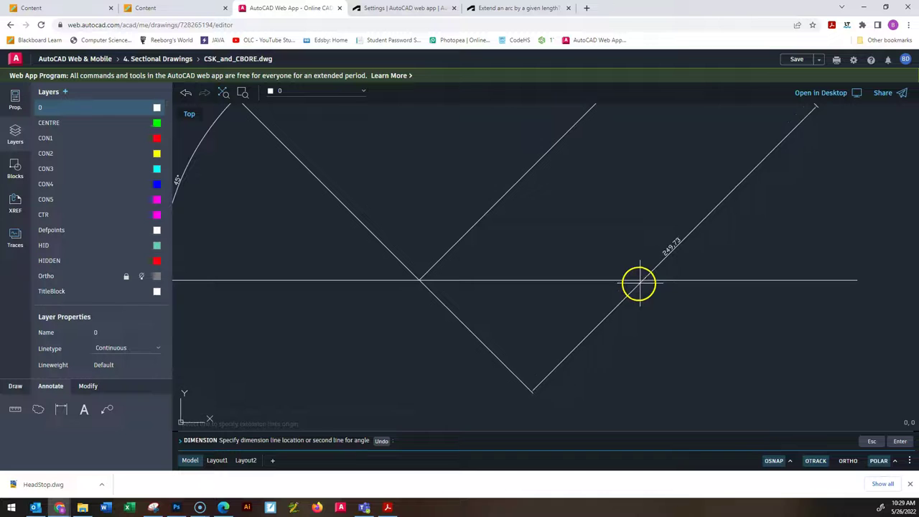
left_click(582, 281)
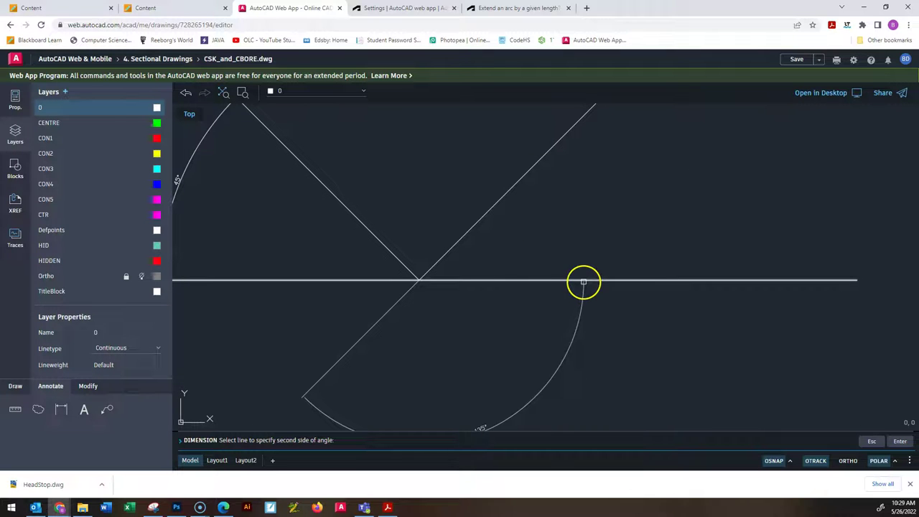
middle_click_drag(676, 207, 668, 285)
scroll(662, 320, "up", 2)
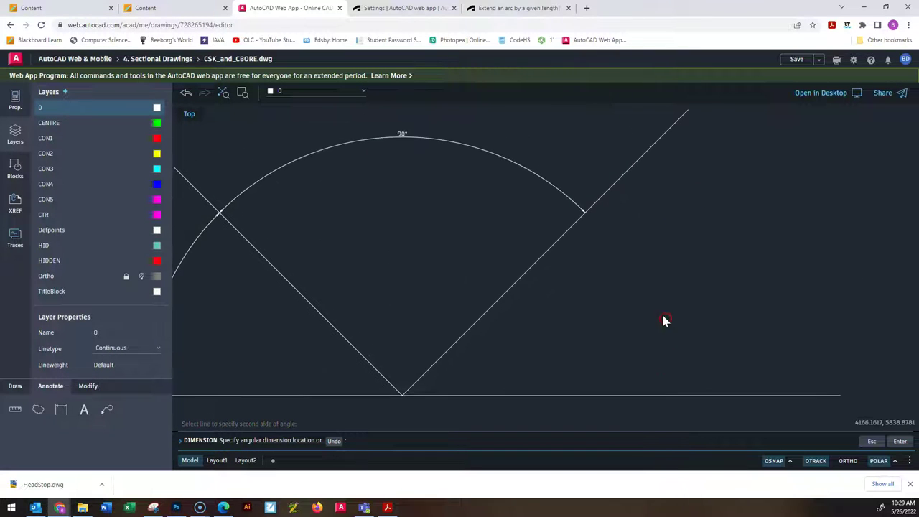
left_click(649, 312)
scroll(661, 315, "down", 3)
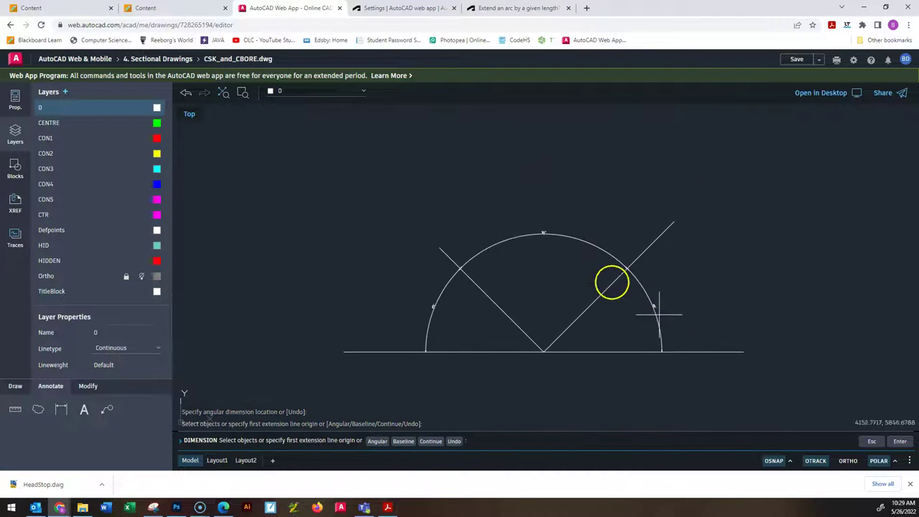
scroll(596, 313, "up", 4)
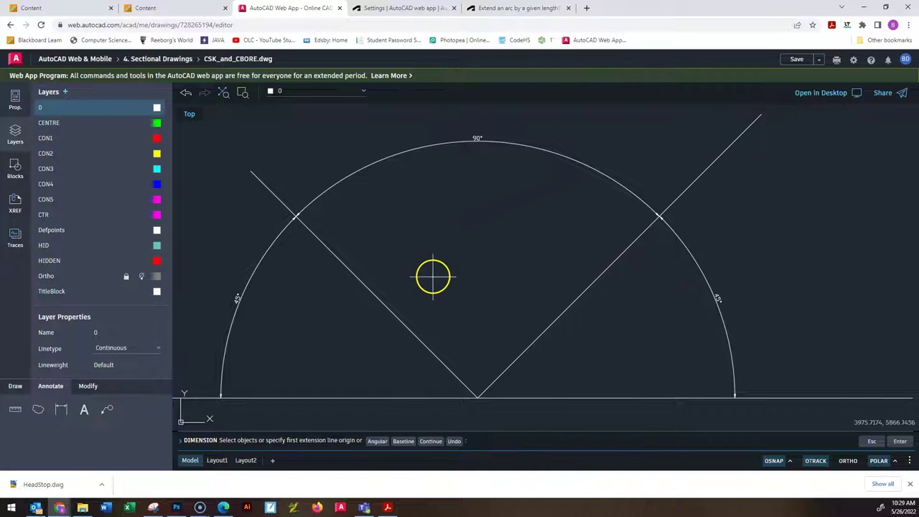
middle_click_drag(756, 226, 662, 198)
scroll(677, 232, "down", 5)
scroll(681, 250, "up", 3)
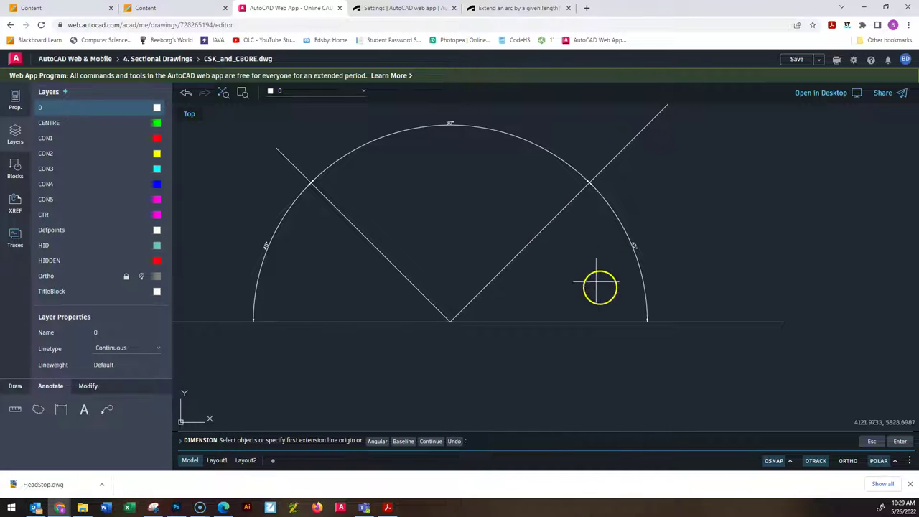
key("c")
key("Return")
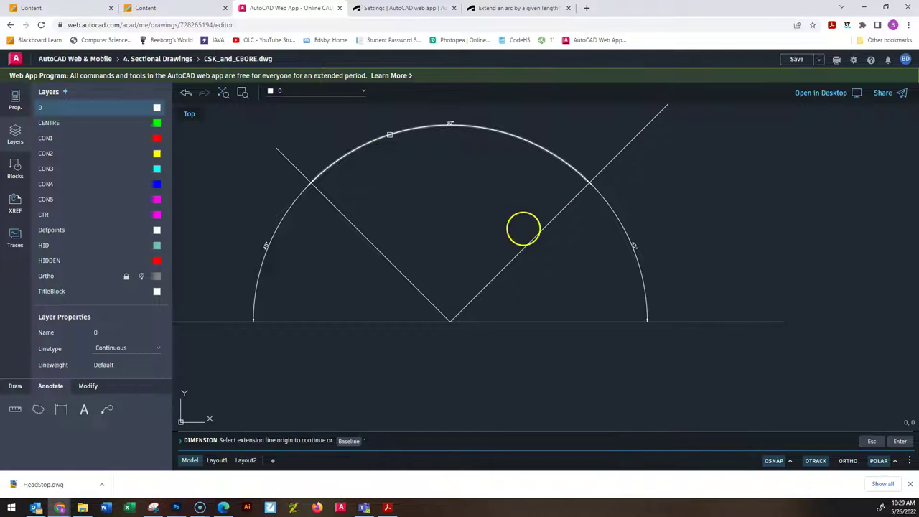
key("Return")
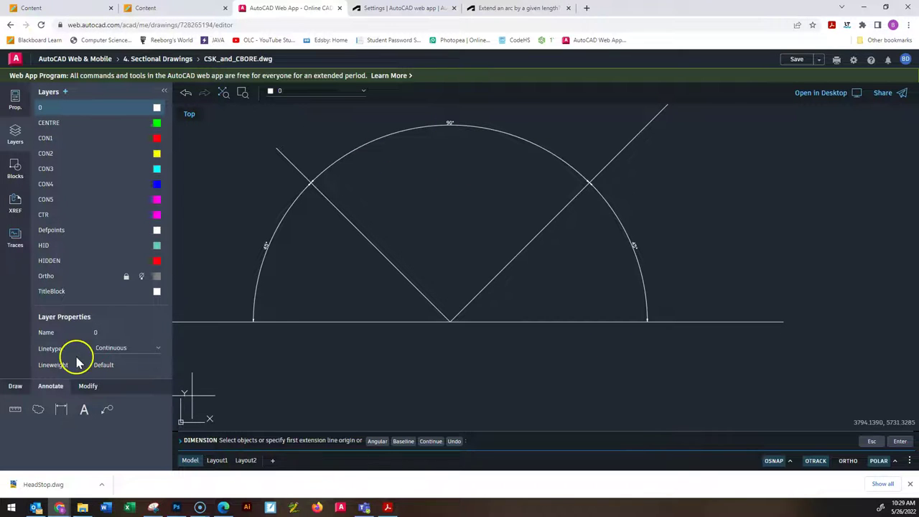
Step: Add a multiline text note beside the angle figure at text height 20, reading "180 = 2x + 82", "98 = 2x" and "x = 49"
left_click(84, 409)
middle_click_drag(654, 222, 533, 223)
left_click(566, 185)
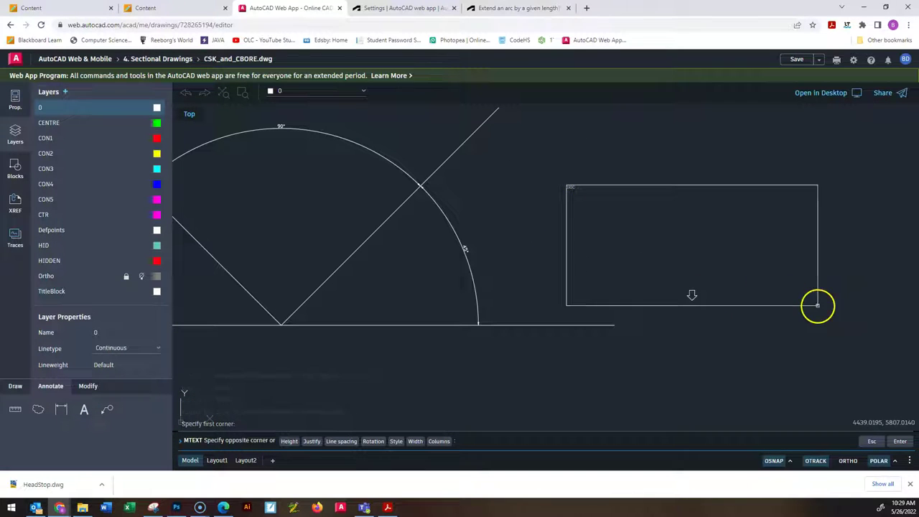
left_click(717, 224)
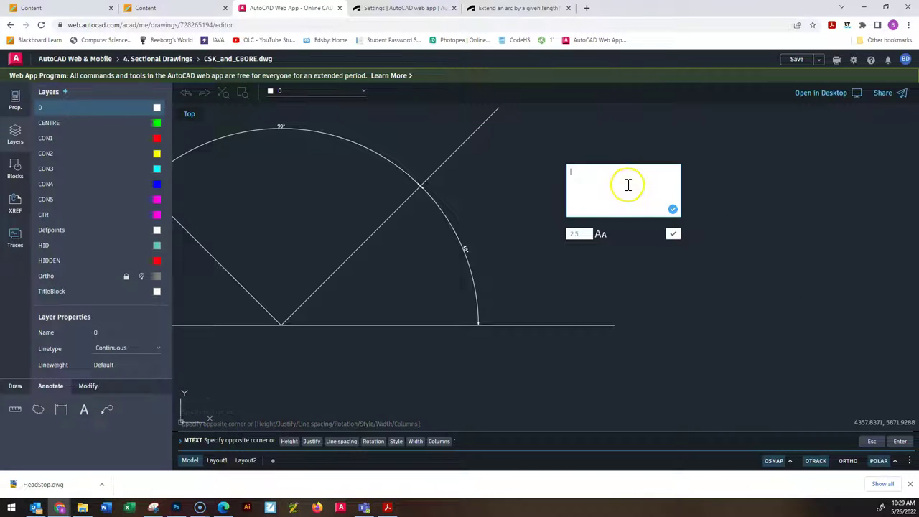
type("2")
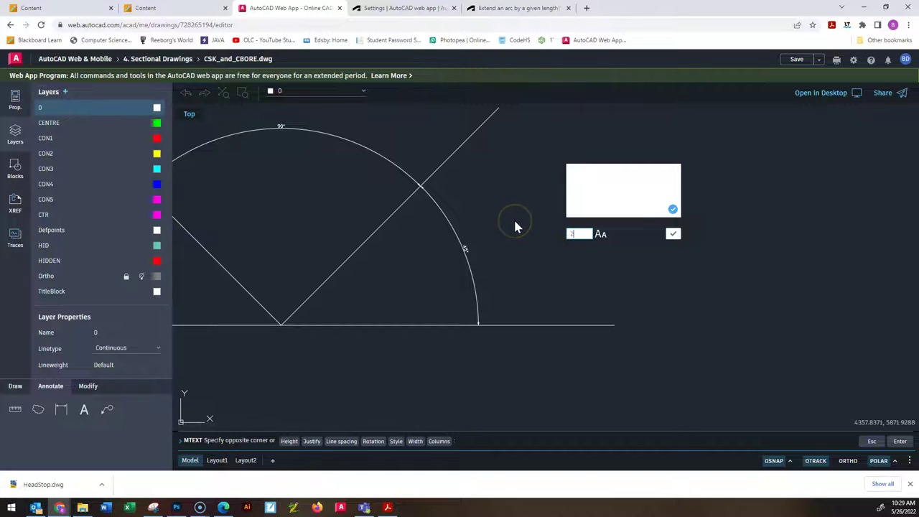
type("0")
left_click(613, 171)
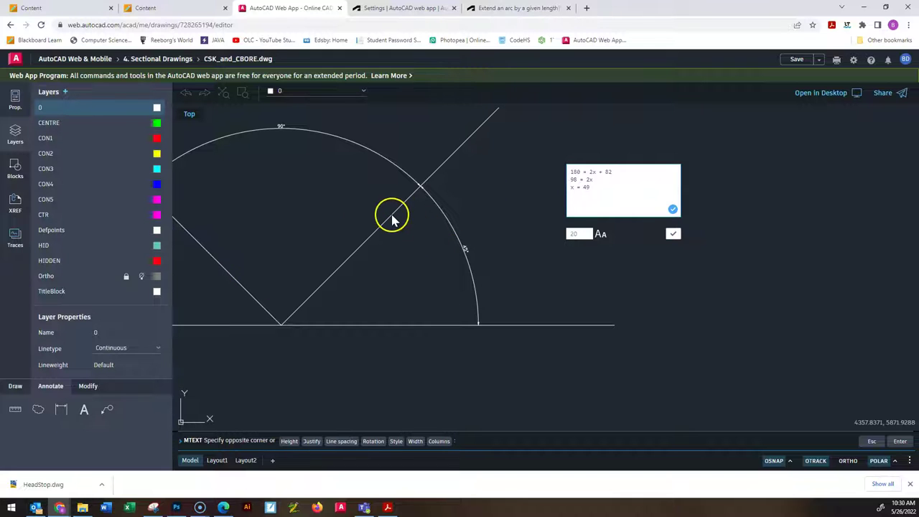
left_click(418, 332)
Step: Erase the equation text note beside the angle figure
scroll(310, 322, "down", 4)
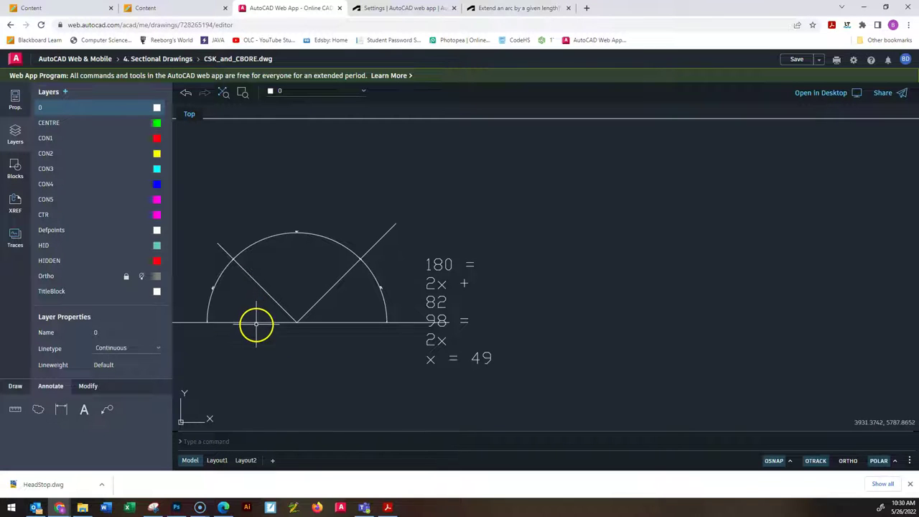
left_click(506, 376)
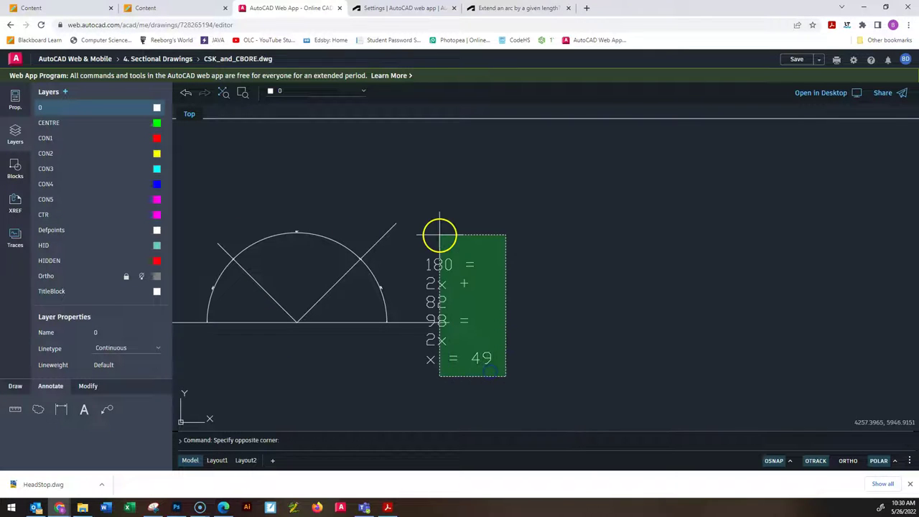
left_click(460, 242)
key("Delete")
Step: Erase the two sloping lines and their three angle dimensions, keeping the horizontal line
scroll(381, 273, "down", 1)
scroll(389, 308, "up", 2)
middle_click_drag(390, 307, 580, 293)
scroll(517, 287, "up", 1)
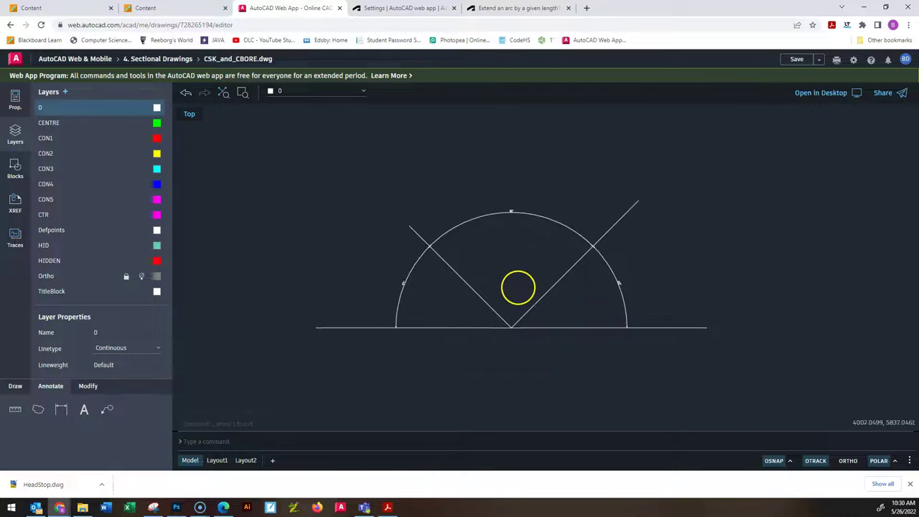
scroll(517, 287, "up", 3)
left_click(789, 307)
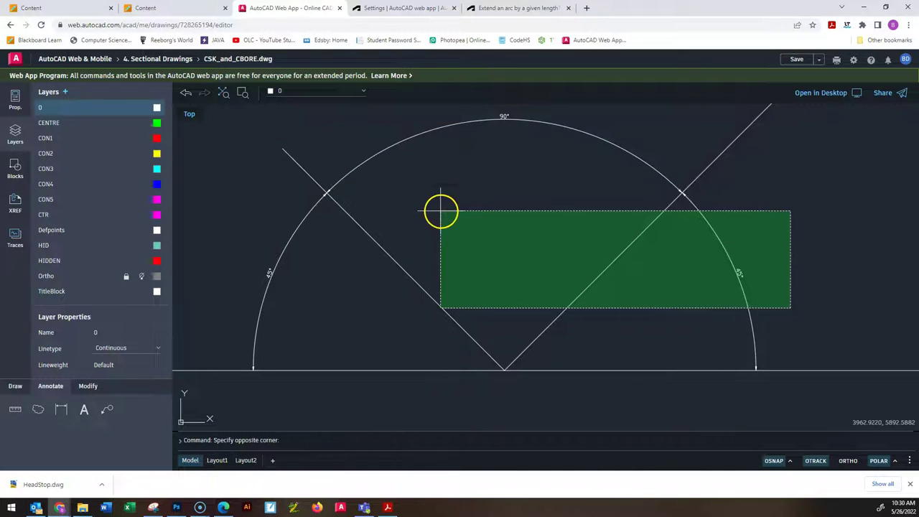
key("Escape")
key("Escape")
key("Escape")
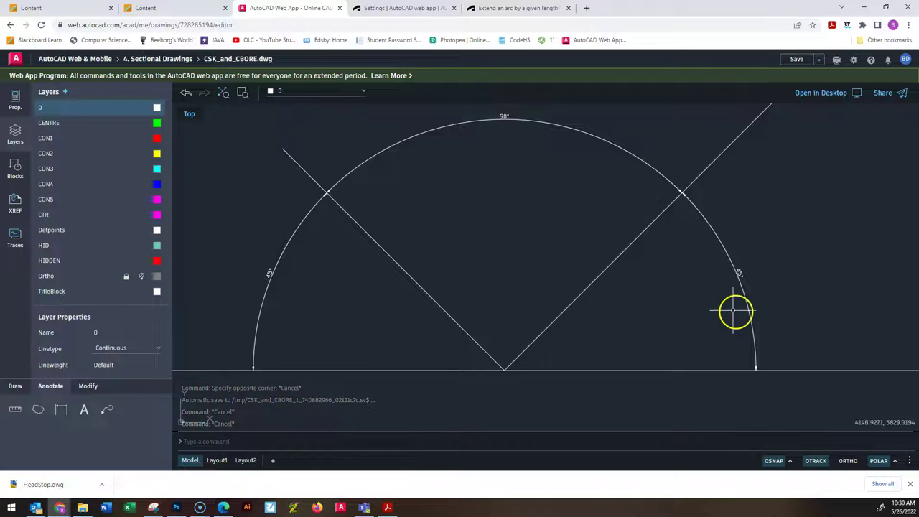
left_click(781, 305)
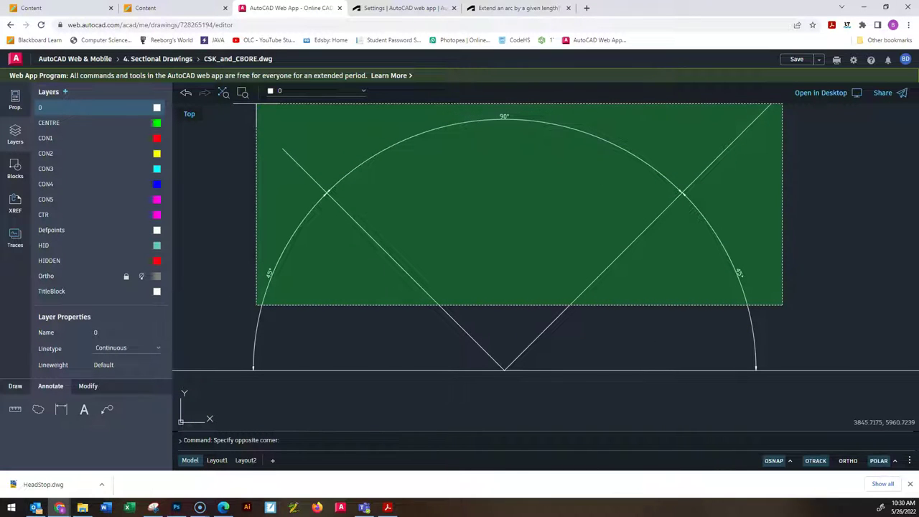
left_click(250, 108)
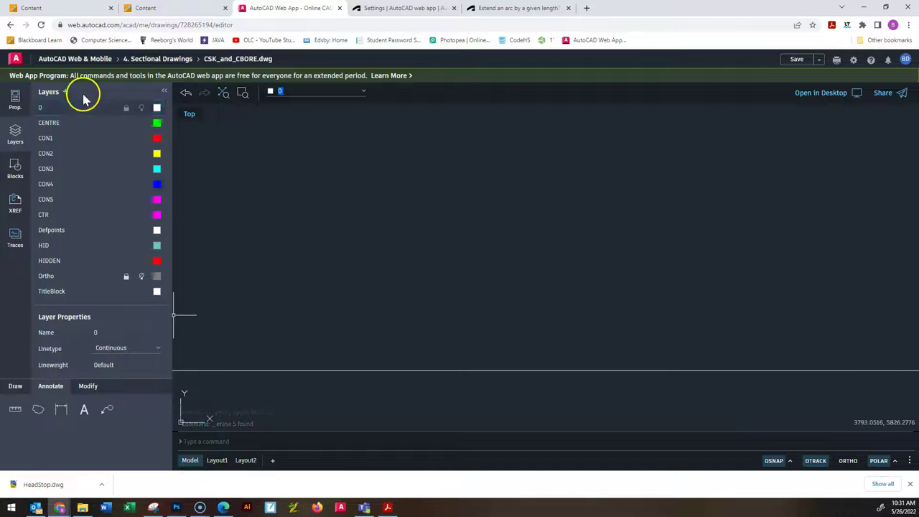
Step: Draw a line about 122 units long from the horizontal line's midpoint upward to the right at 49° to the horizontal
left_click(13, 390)
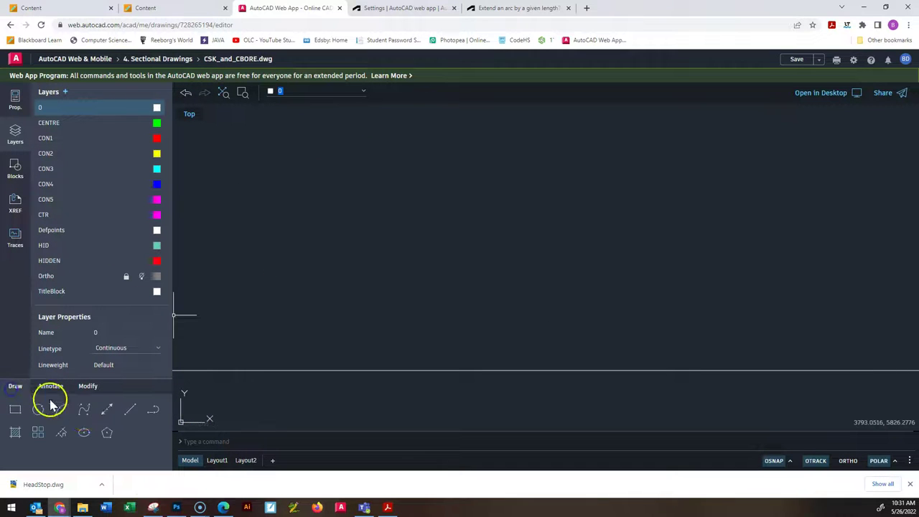
left_click(127, 412)
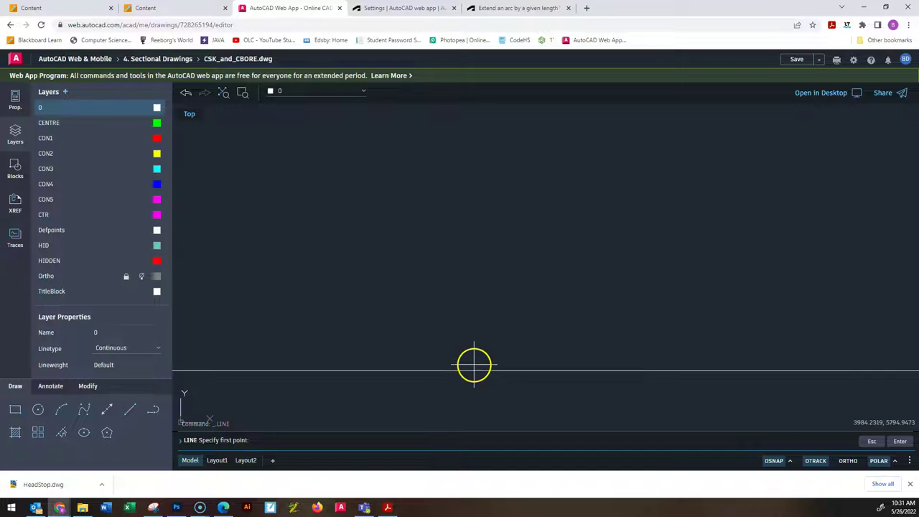
left_click(506, 370)
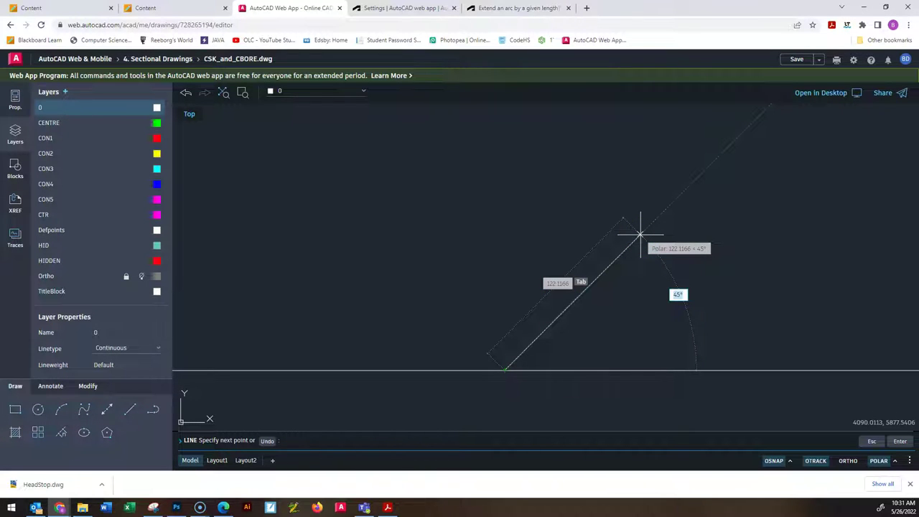
key("Return")
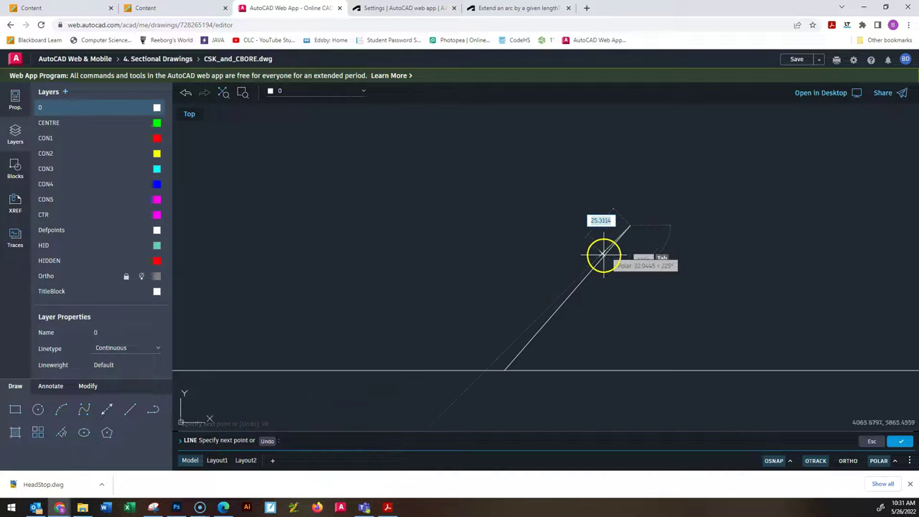
key("Escape")
key("Escape")
key("Escape")
key("Return")
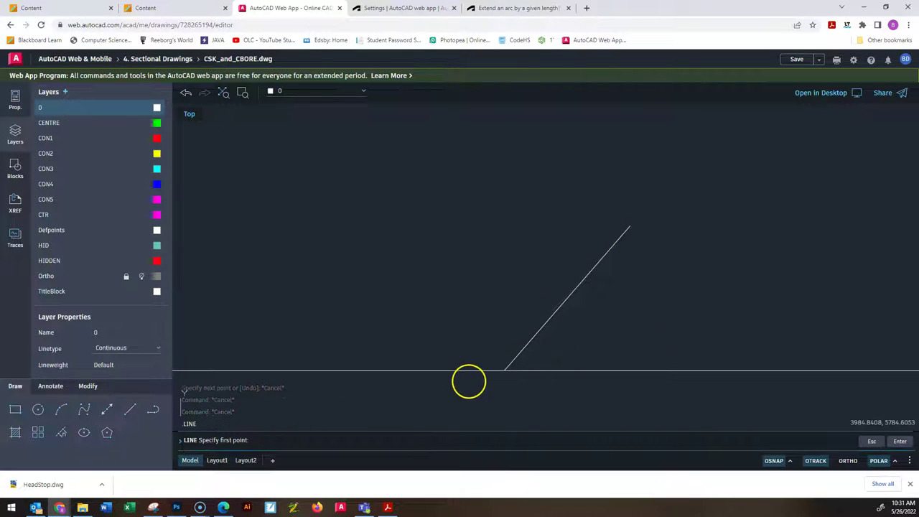
left_click(354, 371)
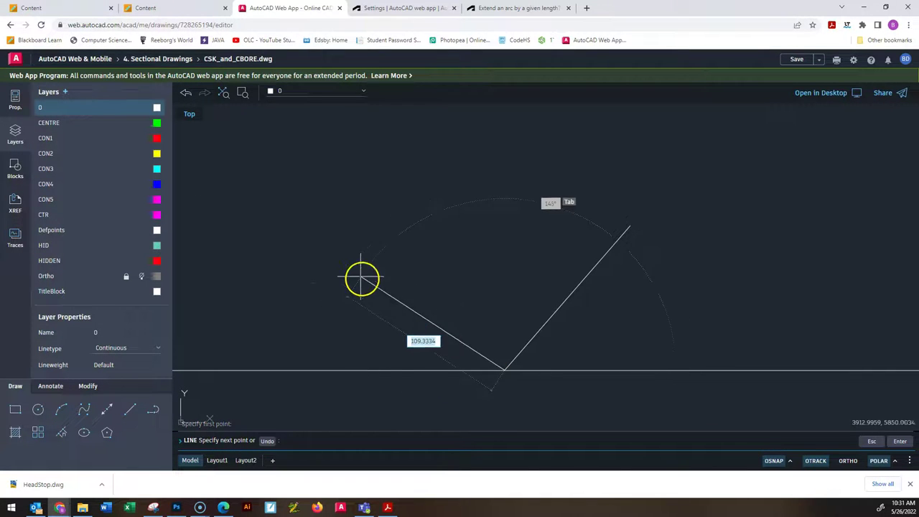
key("Escape")
key("Escape")
key("Escape")
Step: Draw a short vertical tick line across the horizontal line, to the left of the sloping line's base
left_click(112, 414)
left_click(350, 393)
left_click(351, 352)
key("Escape")
key("Escape")
key("Escape")
Step: Draw a line about 133 units long from where the tick crosses the horizontal line, at an angle of -49°
key("Return")
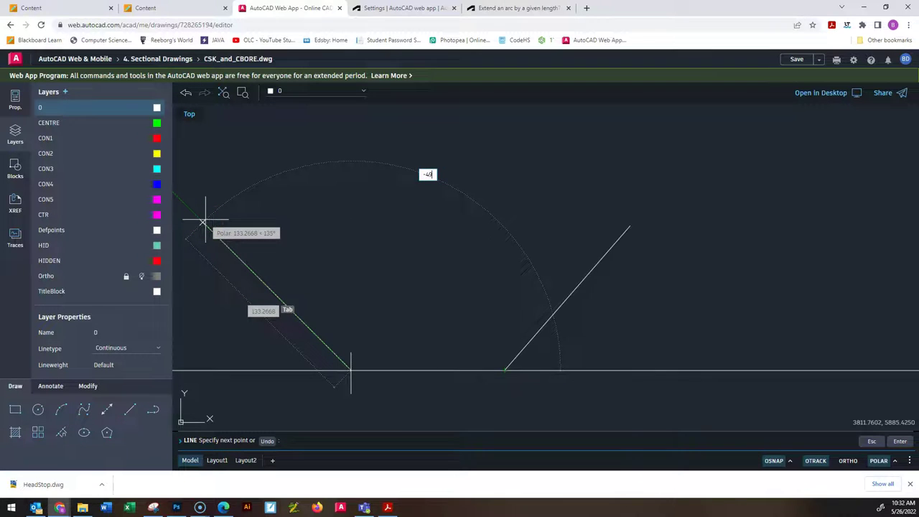
key("Return")
scroll(403, 368, "down", 2)
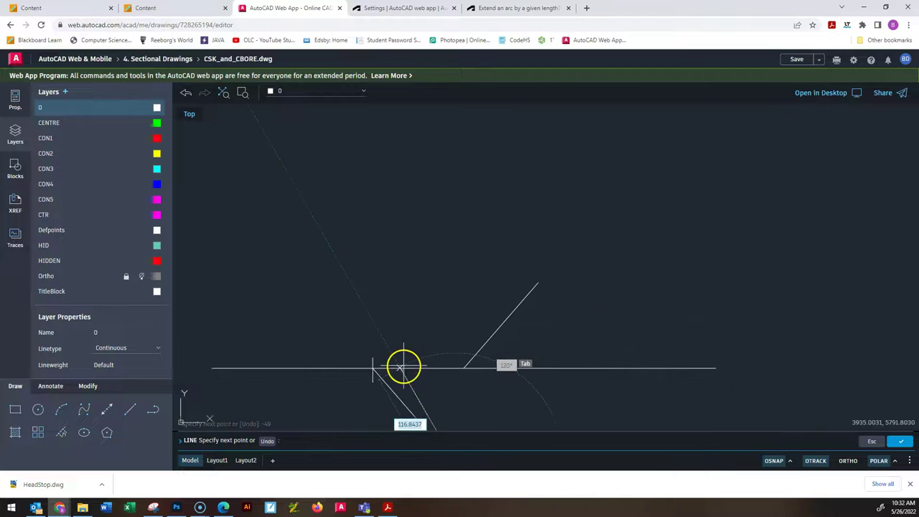
key("Escape")
key("Escape")
key("Escape")
scroll(381, 344, "up", 2)
middle_click_drag(382, 344, 344, 227)
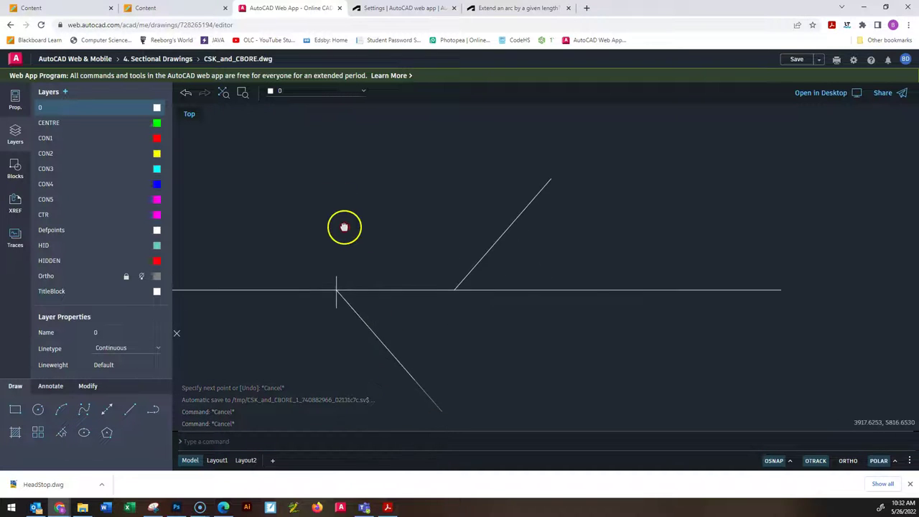
left_click(435, 302)
left_click(346, 293)
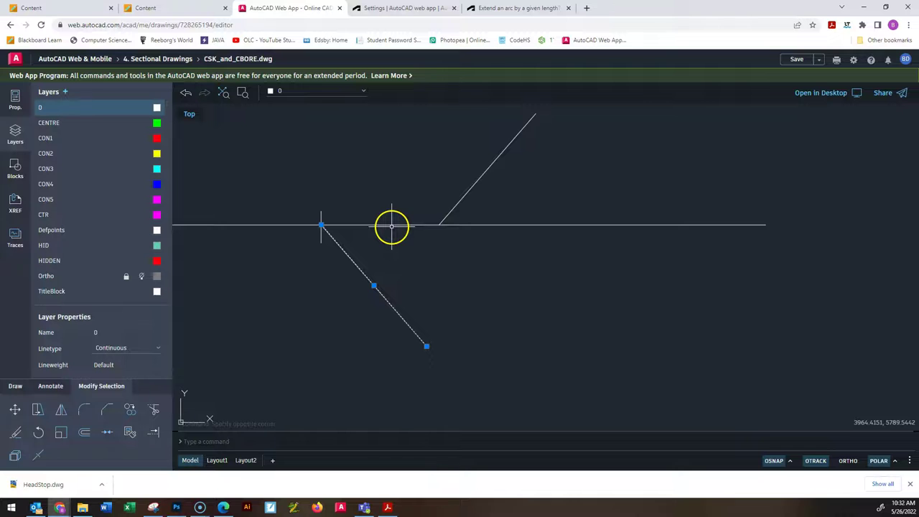
type("c")
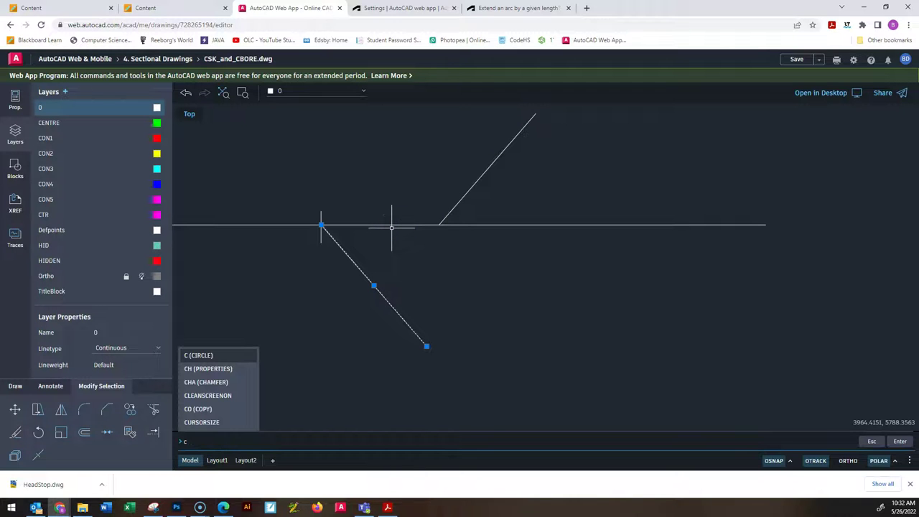
key("Escape")
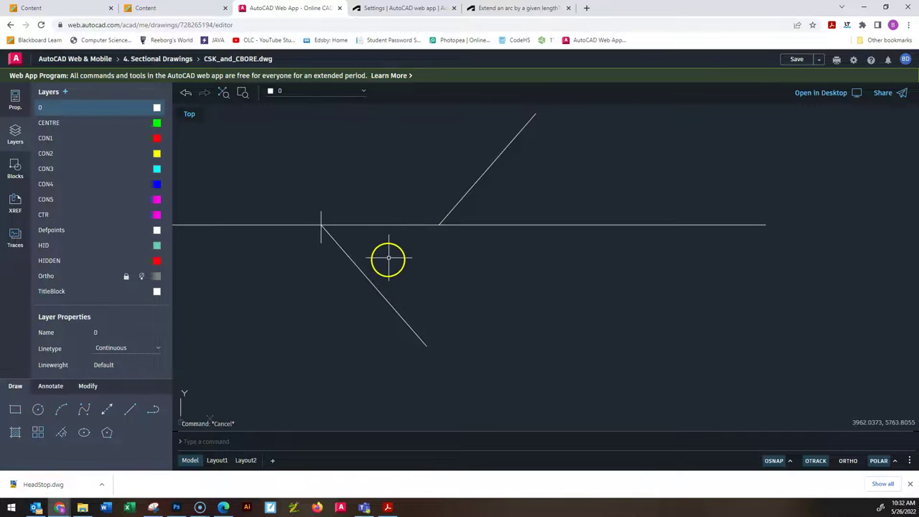
Step: Move the downward sloping line by its lower end to the point where the tick crosses the horizontal line
left_click(394, 273)
left_click(348, 279)
type("m")
key("Return")
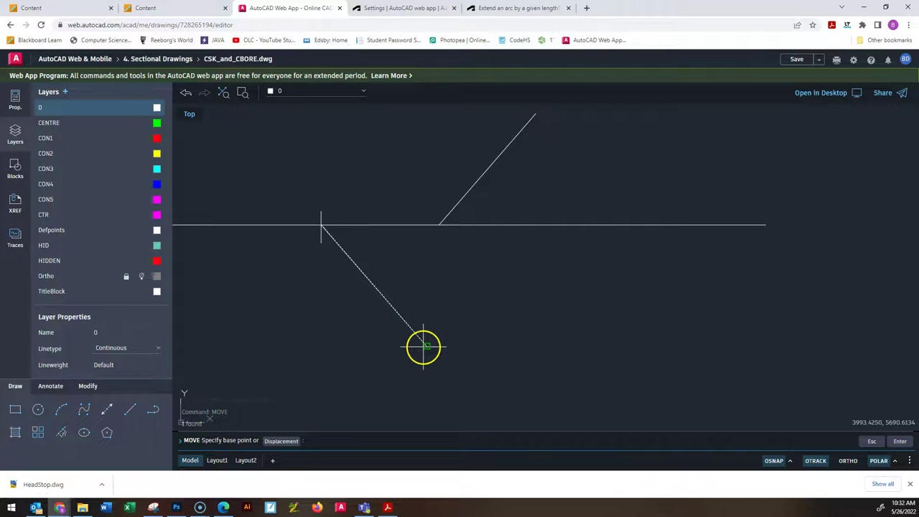
left_click(423, 347)
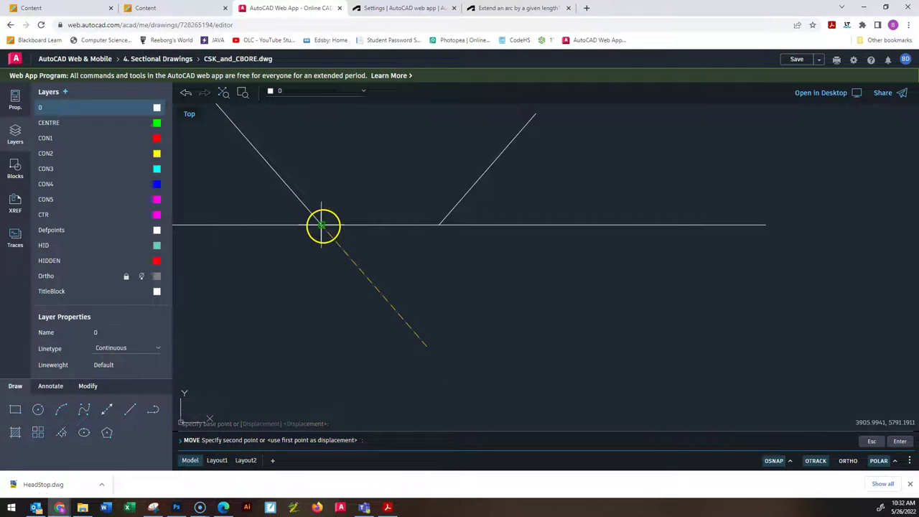
left_click(323, 226)
key("Escape")
Step: Erase the short vertical tick line at the left sloping line's base
scroll(377, 215, "down", 3)
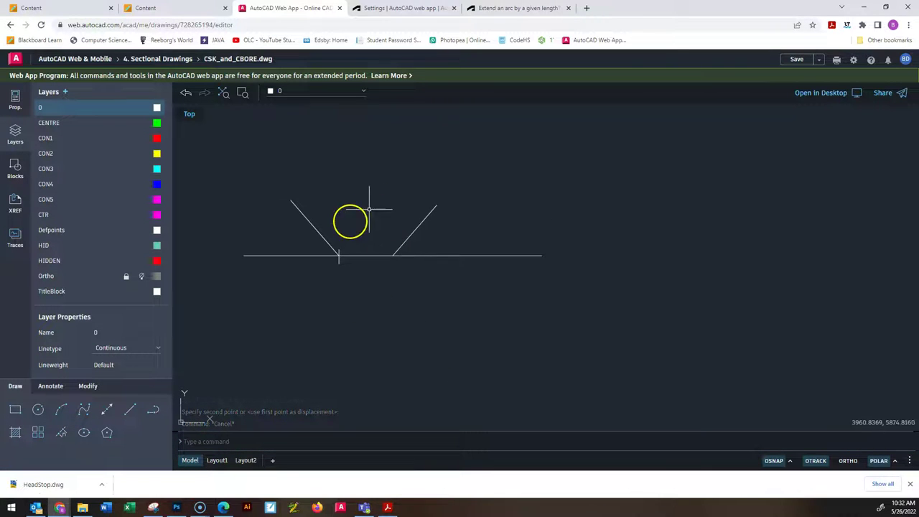
scroll(349, 263, "up", 3)
left_click(354, 273)
left_click(334, 264)
key("Delete")
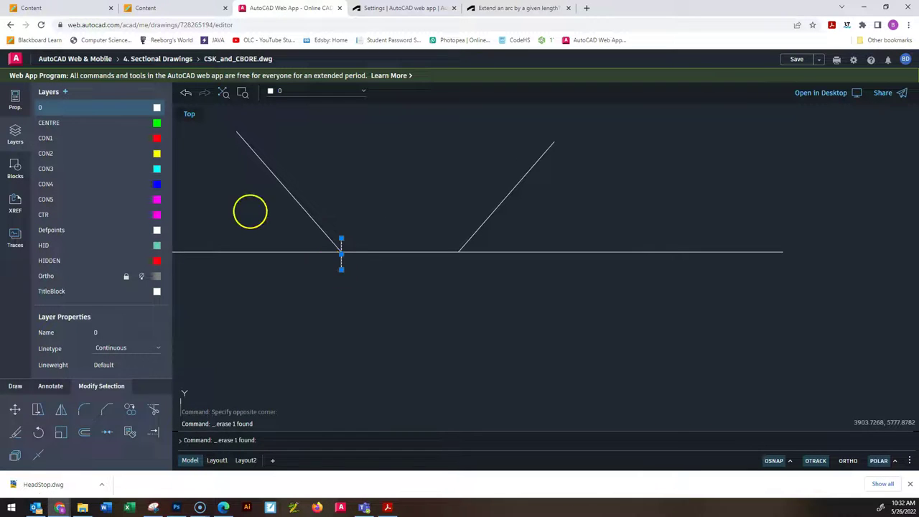
Step: Draw a horizontal line about 185 units long from the left sloping line's midpoint across to the right sloping line
left_click(132, 409)
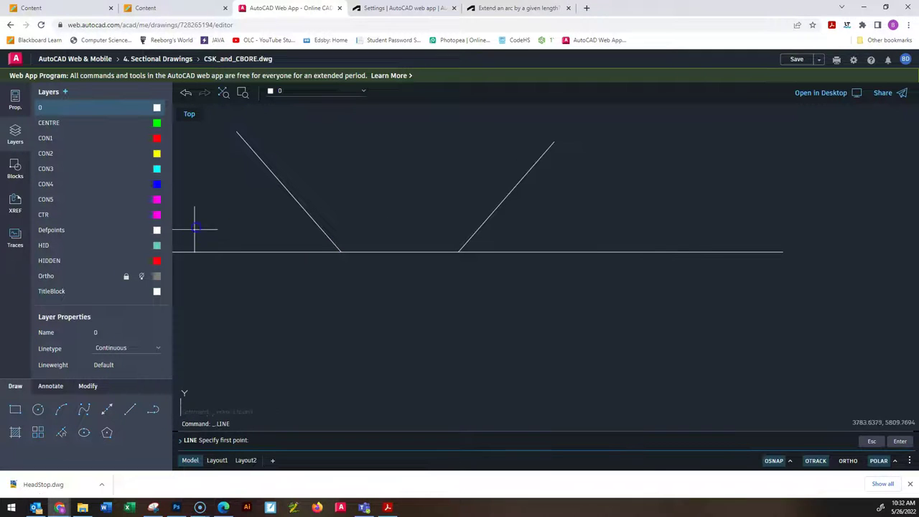
left_click(289, 191)
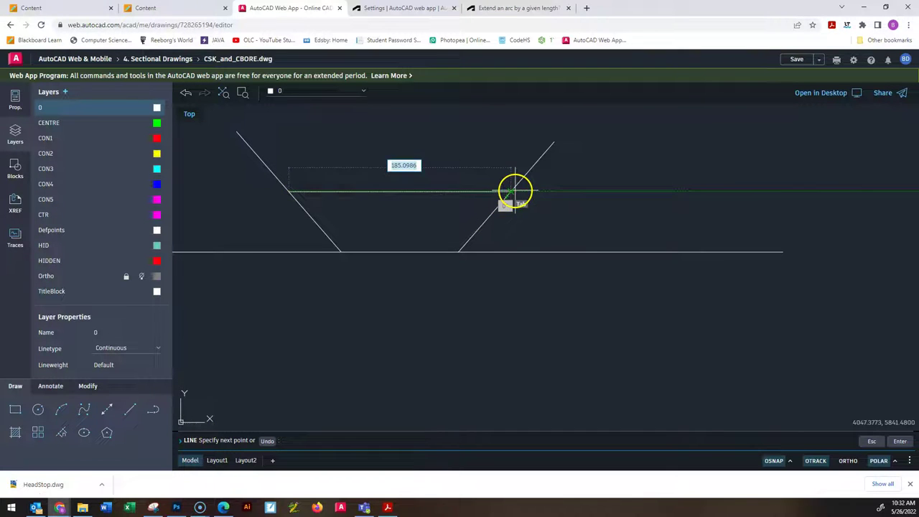
left_click(510, 191)
key("Escape")
key("Escape")
key("Escape")
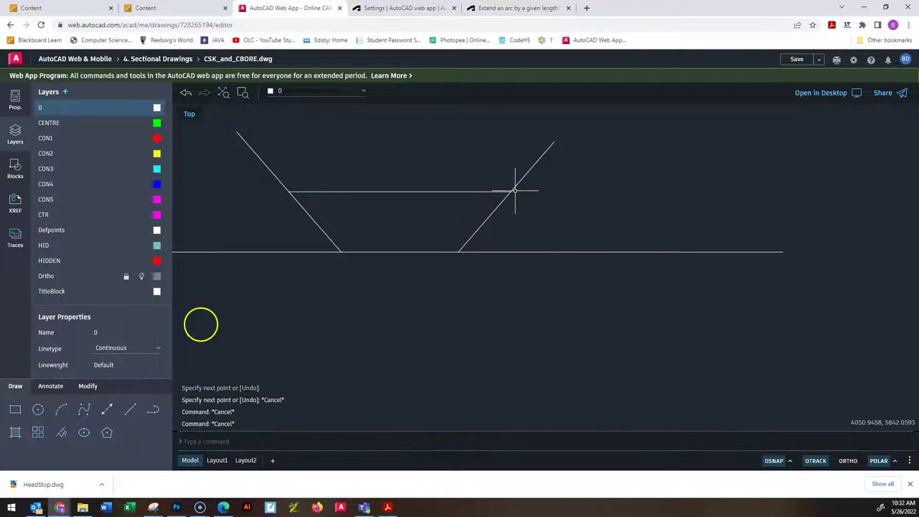
Step: Trim off the ends of both sloping lines that extend above the new horizontal line
left_click(86, 386)
left_click(155, 409)
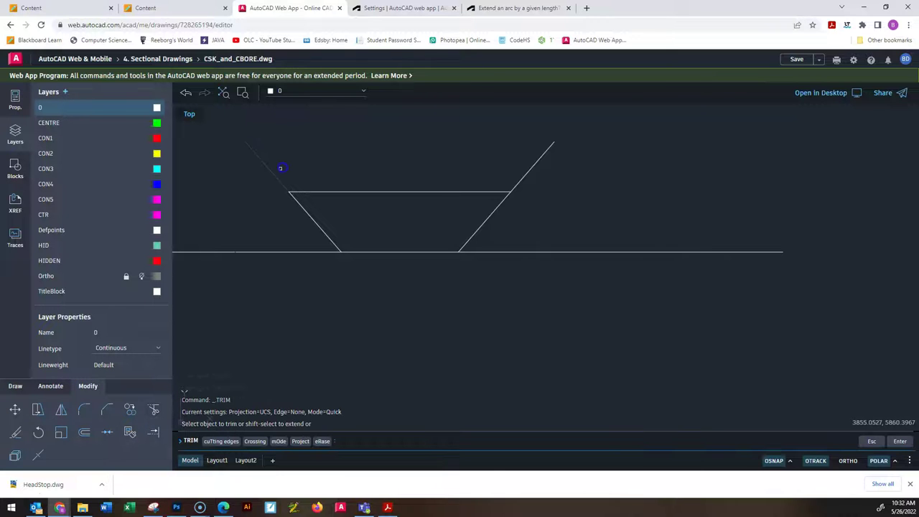
left_click(249, 173)
left_click(330, 149)
key("Return")
left_click(509, 150)
left_click(583, 199)
key("Return")
key("Escape")
key("Escape")
key("Escape")
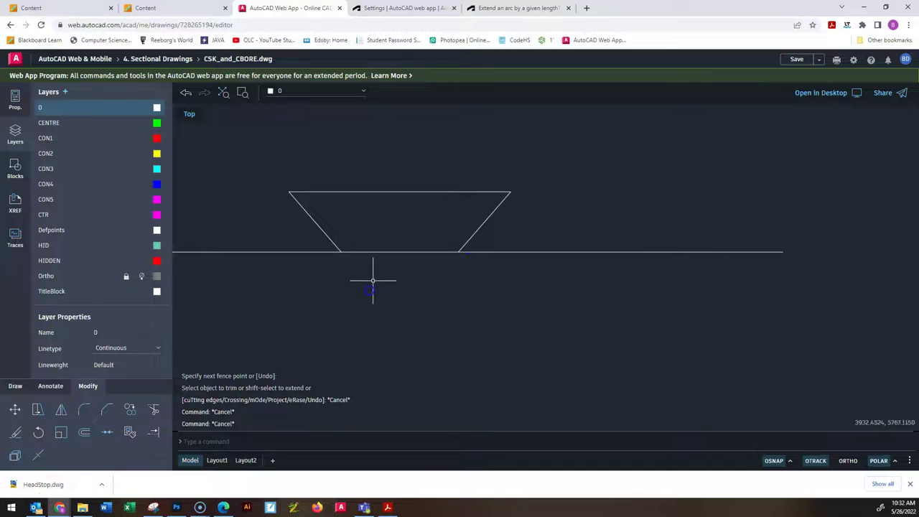
Step: Dimension the angle between the demonstration's two sloping lines, placing the arc above the horizontal baseline
scroll(380, 232, "up", 3)
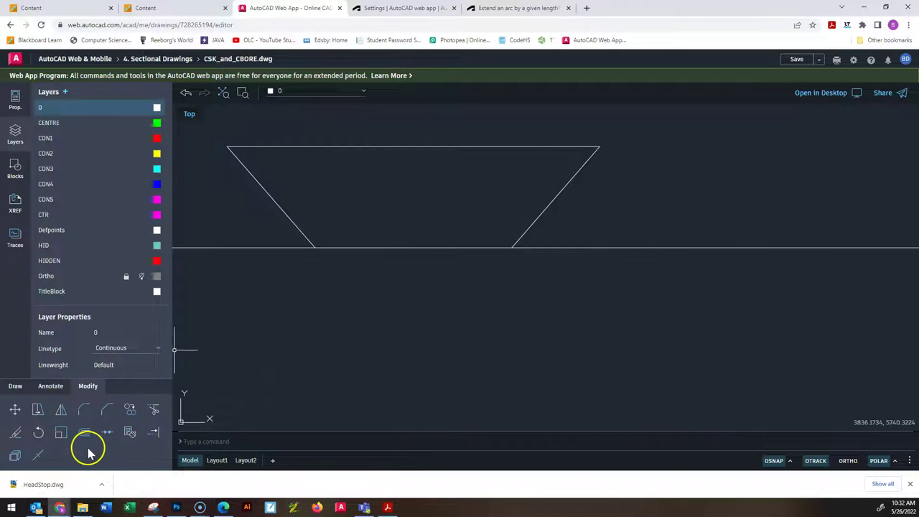
left_click(50, 388)
left_click(61, 409)
scroll(260, 210, "up", 2)
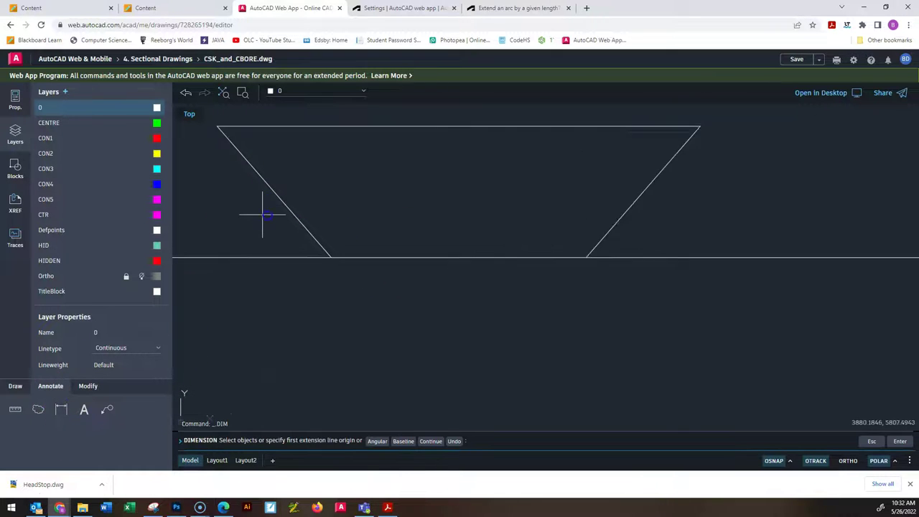
left_click(294, 205)
left_click(290, 205)
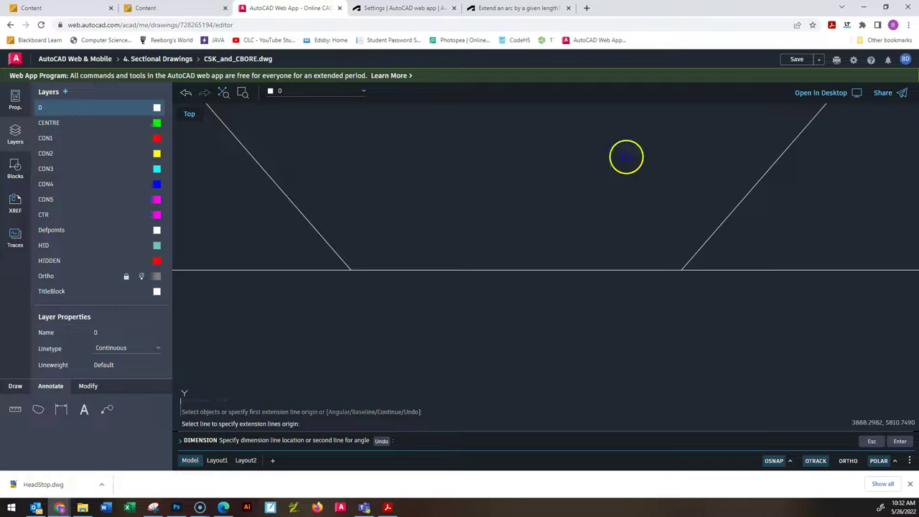
left_click(747, 194)
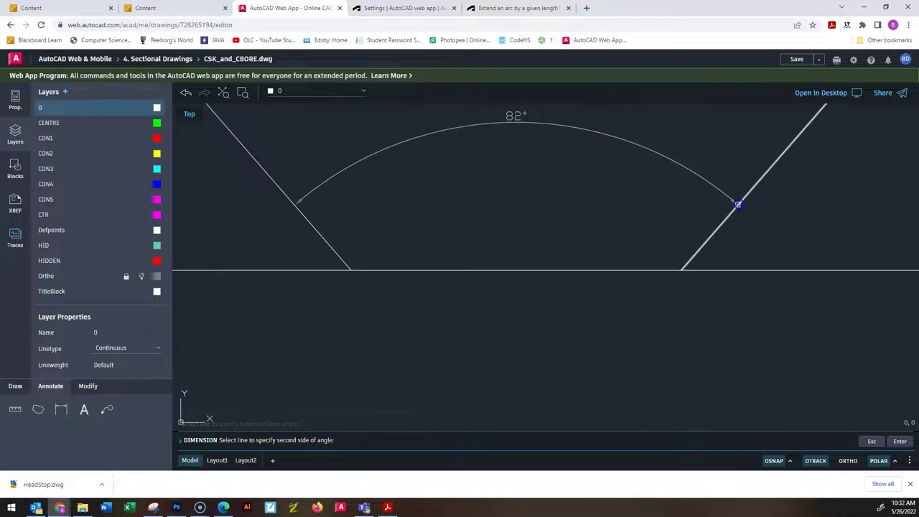
scroll(537, 160, "down", 1)
left_click(533, 195)
scroll(600, 194, "down", 1)
middle_click_drag(600, 193, 448, 182)
key("Escape")
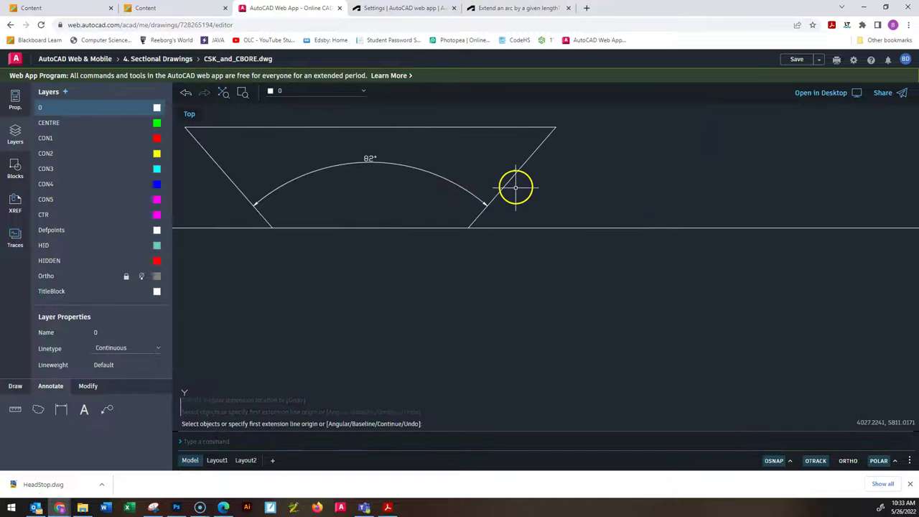
Step: Dimension the outer angle between the right sloping line and the horizontal baseline, placing it close to their intersection
key("Return")
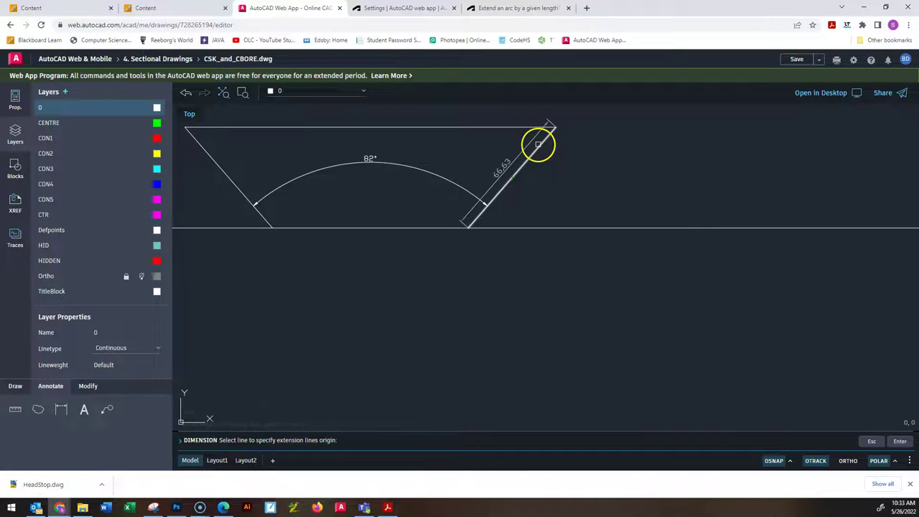
left_click(538, 144)
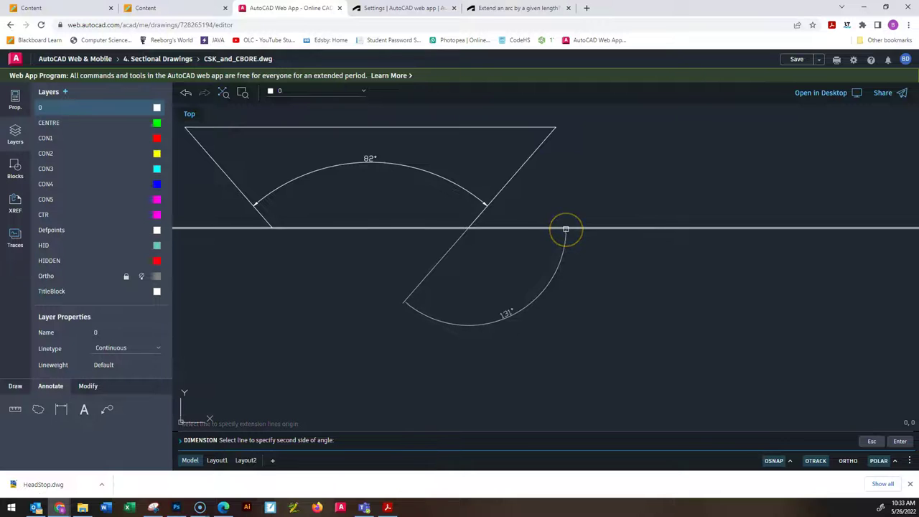
left_click(565, 229)
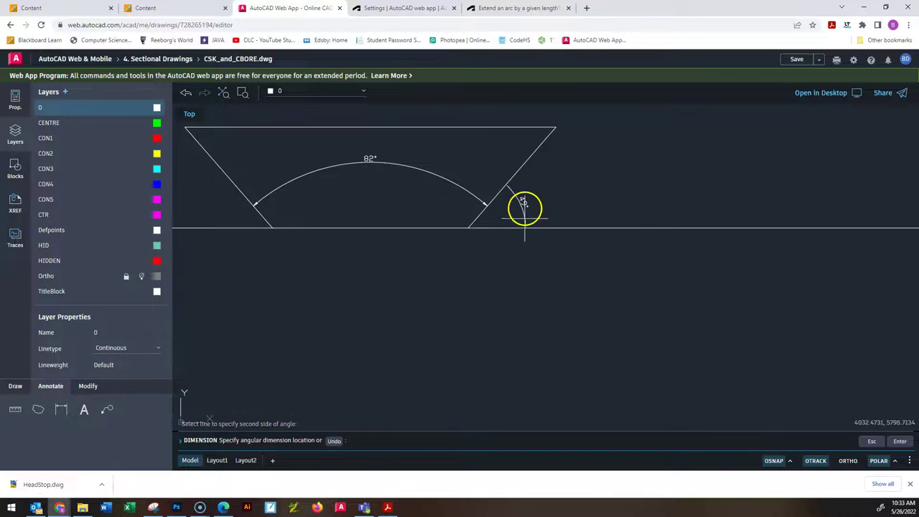
left_click(489, 209)
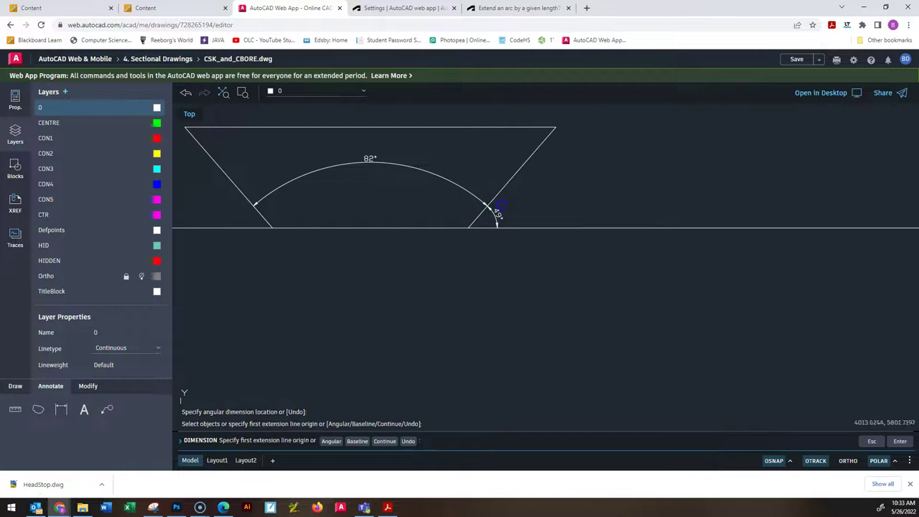
key("Escape")
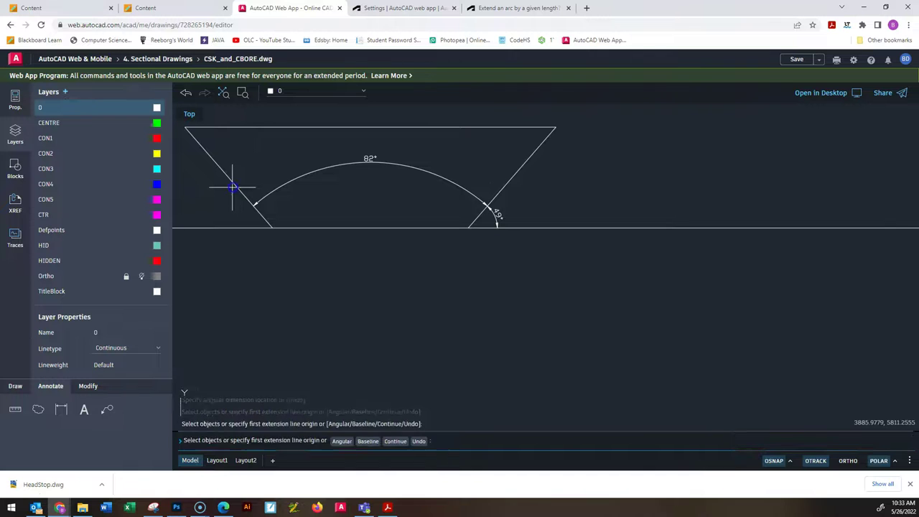
Step: Dimension the acute angle between the left sloping line and the horizontal baseline, placing the arc below the baseline
type("dim")
key("Return")
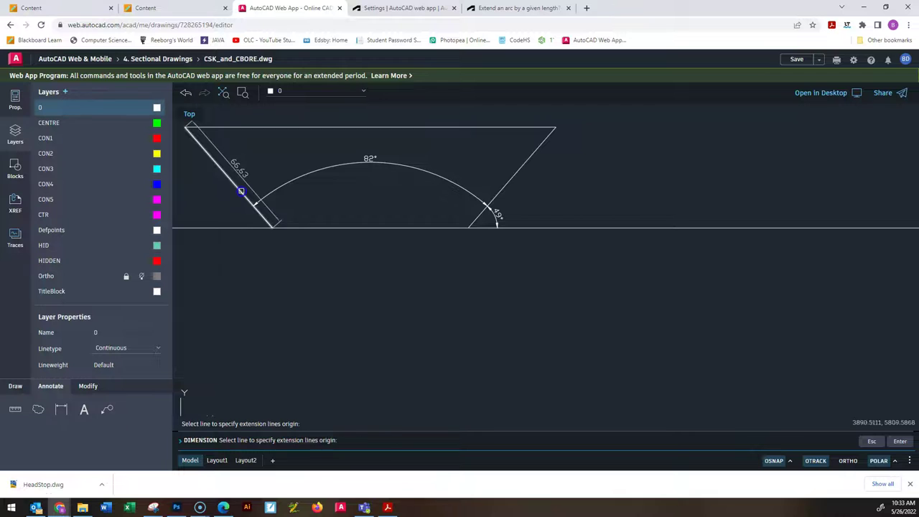
left_click(241, 191)
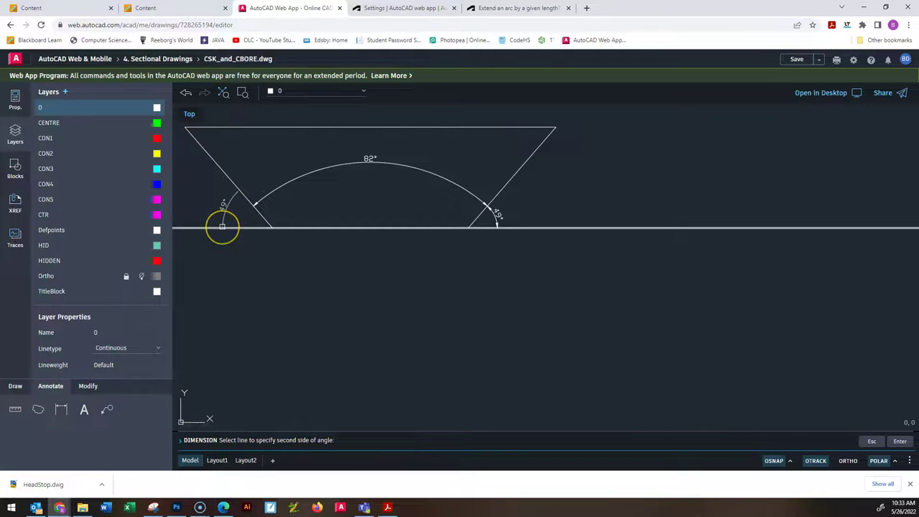
left_click(223, 227)
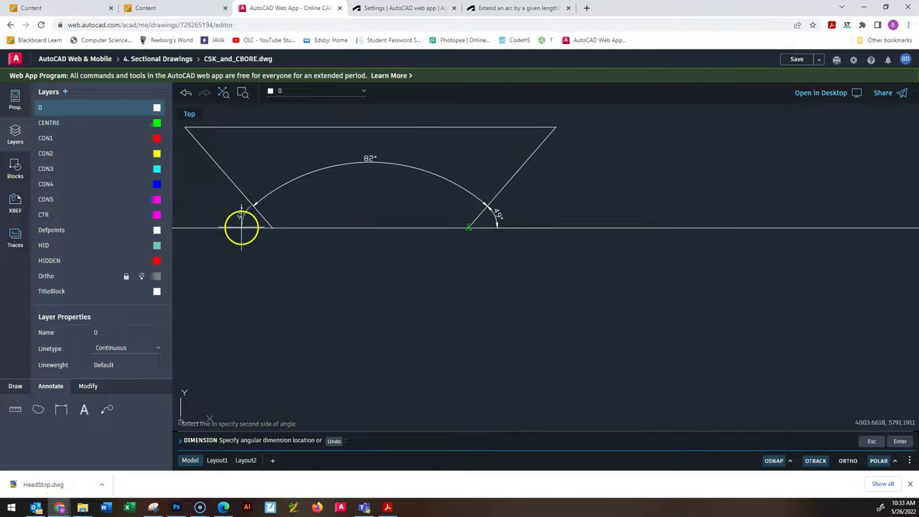
left_click(241, 228)
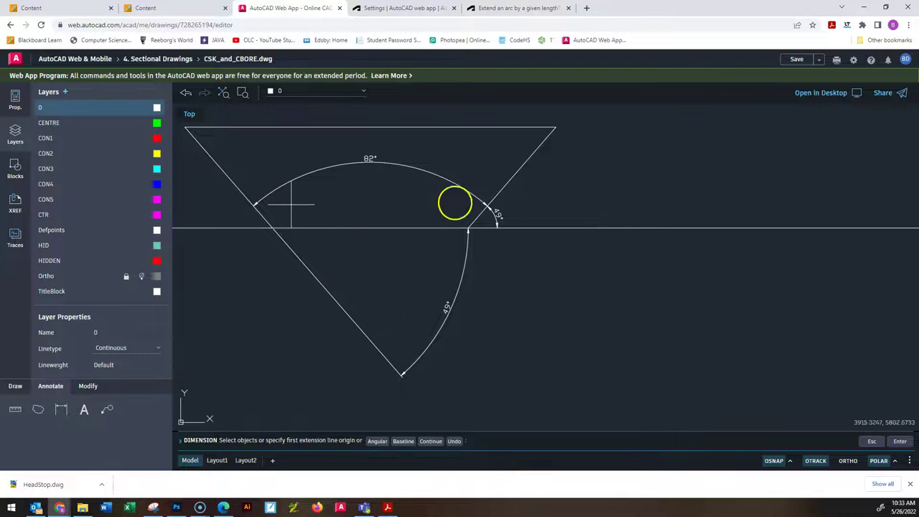
Step: Dimension the obtuse angle between the horizontal baseline and the left sloping line, placing the arc above the baseline
left_click(567, 228)
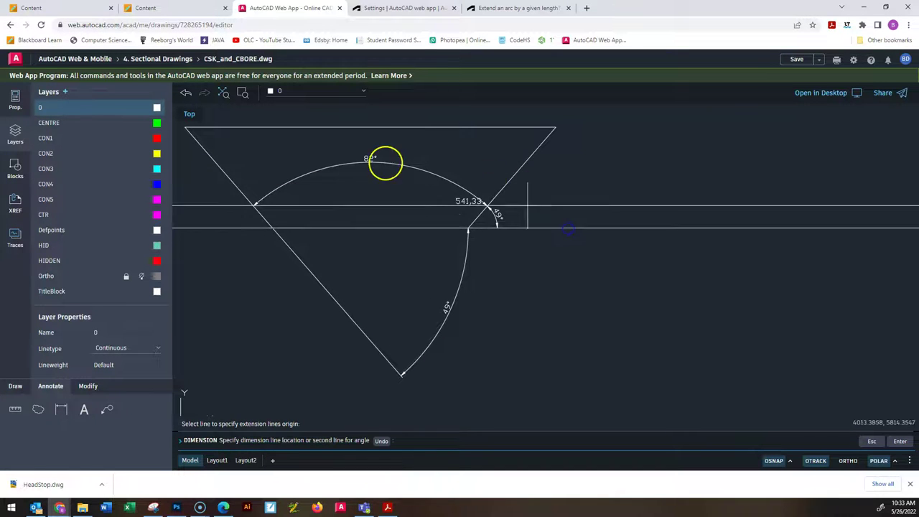
left_click(244, 194)
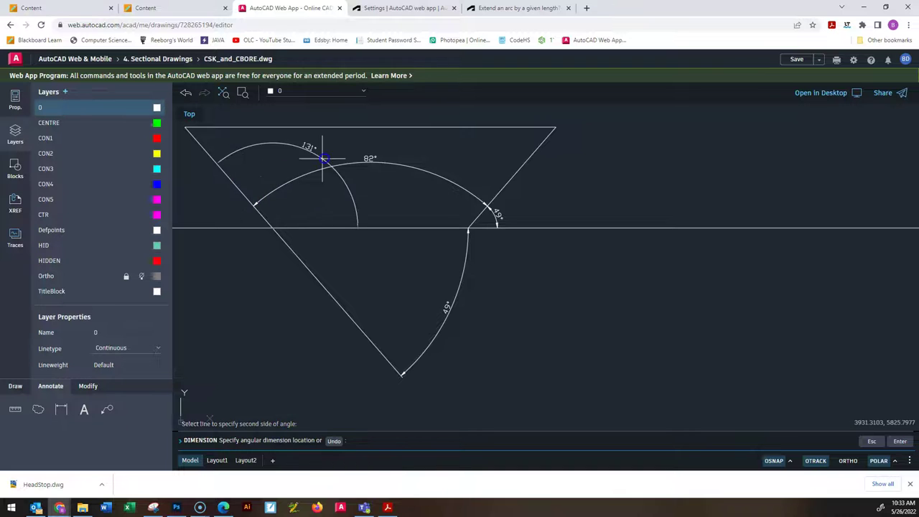
left_click(322, 156)
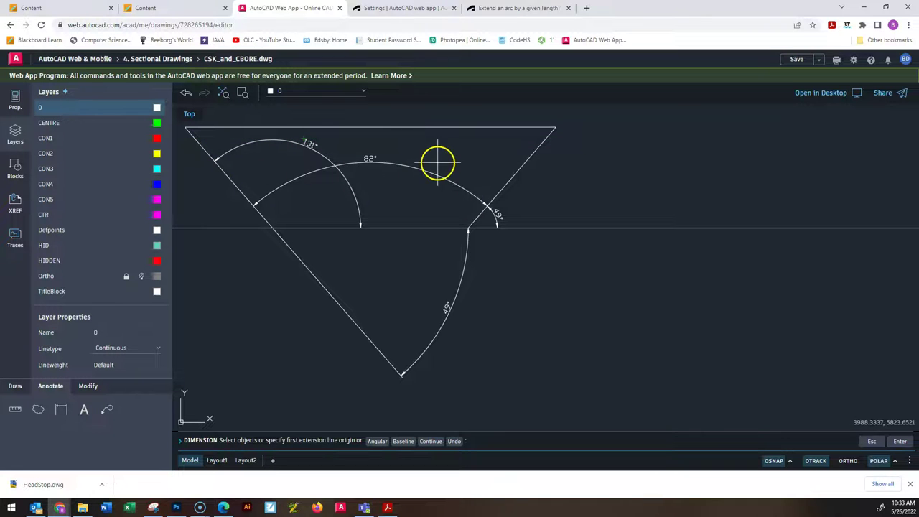
Step: Erase the whole angle demonstration sketch, including its sloping lines, horizontal lines and angle dimensions
scroll(466, 206, "down", 2)
left_click(515, 331)
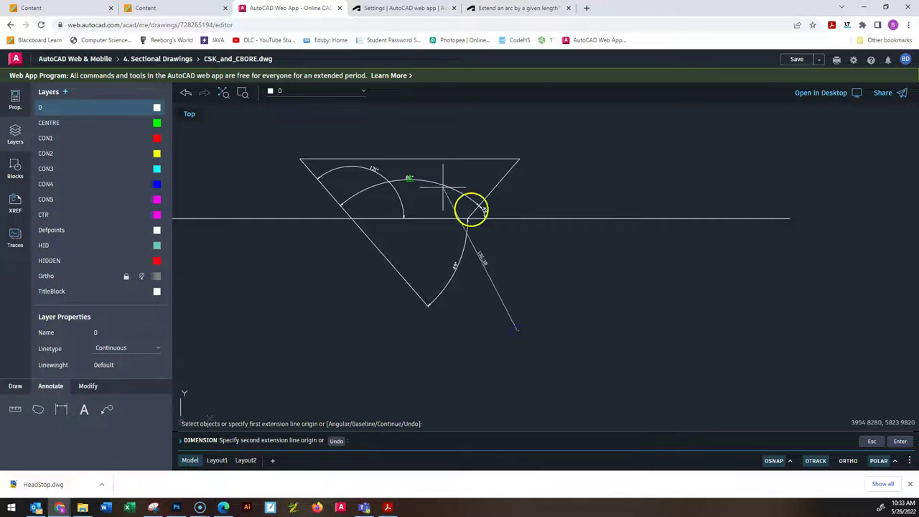
key("Escape")
key("Escape")
mouse_move(545, 333)
left_mouse_down()
mouse_move(304, 123)
mouse_move(283, 130)
left_mouse_up()
key("Delete")
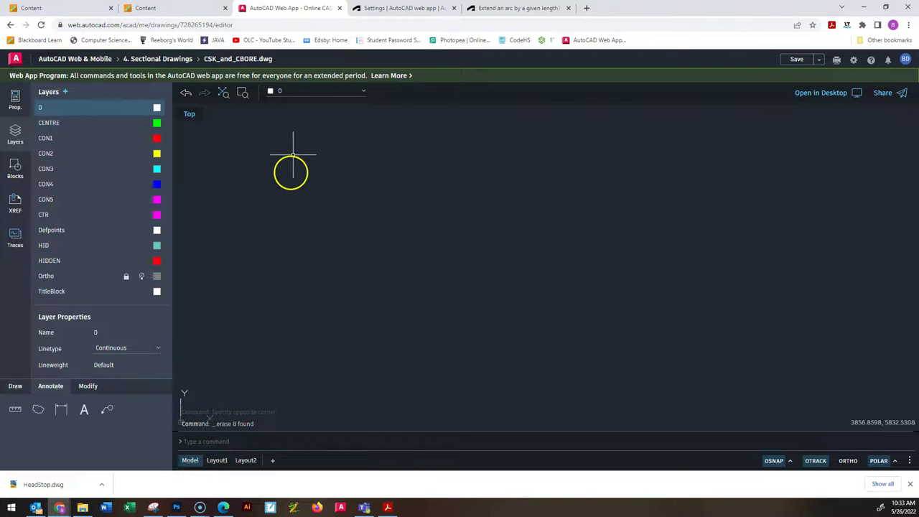
Step: Draw a line about 29 units long at 49° up from the red construction rectangle's lower-right corner in the countersink section
scroll(341, 267, "down", 2)
middle_click_drag(341, 267, 416, 293)
scroll(375, 279, "up", 6)
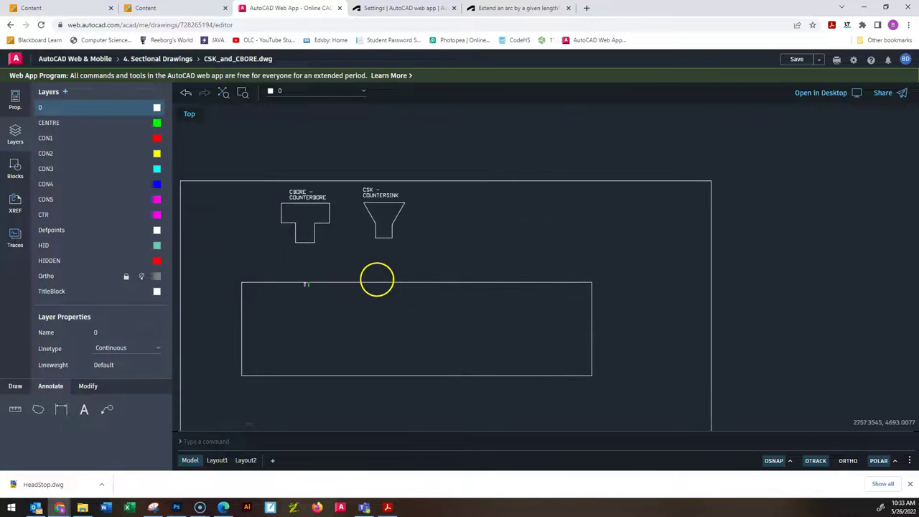
scroll(797, 312, "down", 7)
scroll(441, 208, "up", 3)
scroll(373, 184, "down", 4)
scroll(430, 184, "up", 5)
scroll(441, 266, "up", 5)
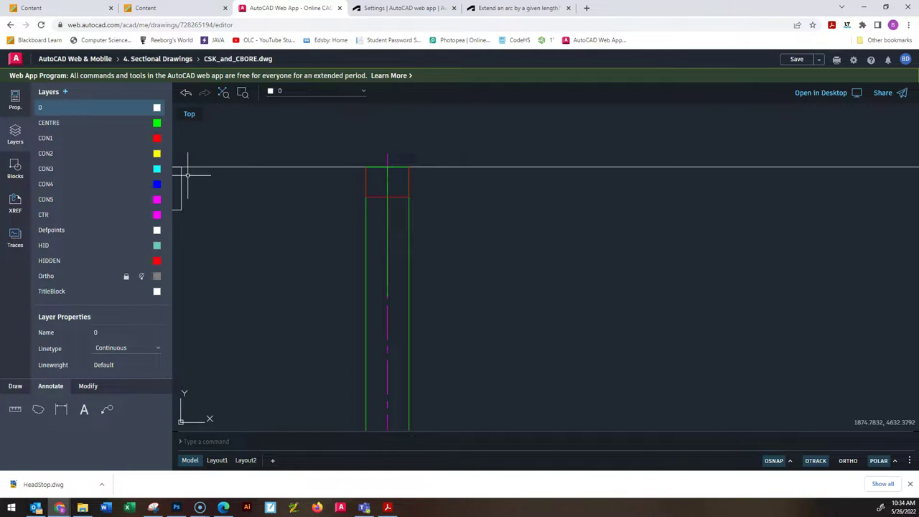
left_click(15, 386)
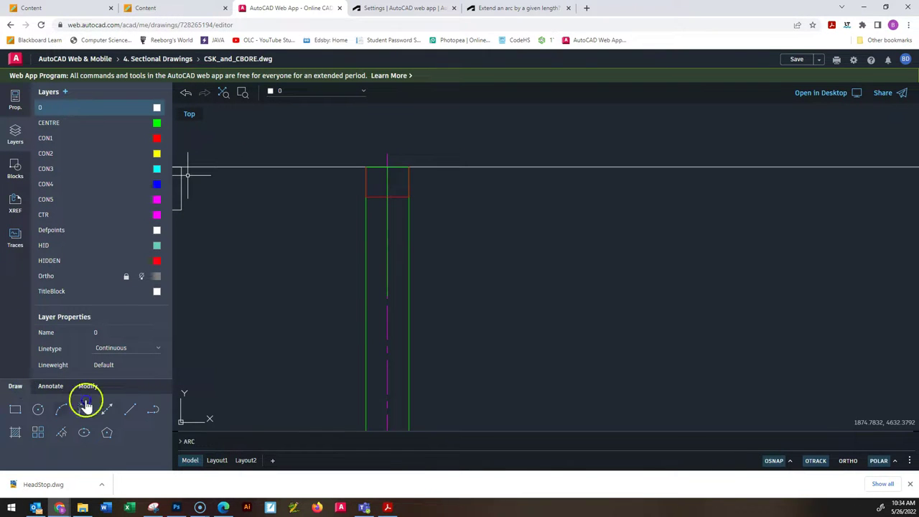
left_click(133, 415)
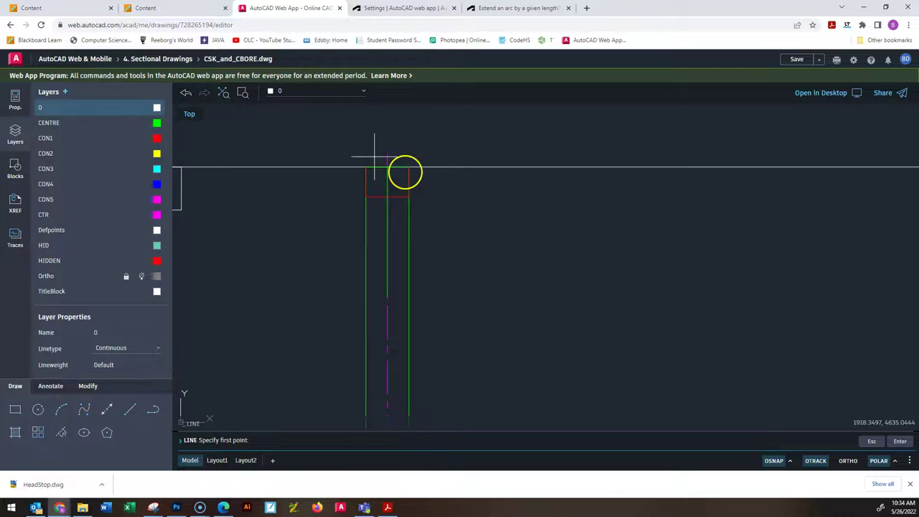
scroll(410, 202, "up", 4)
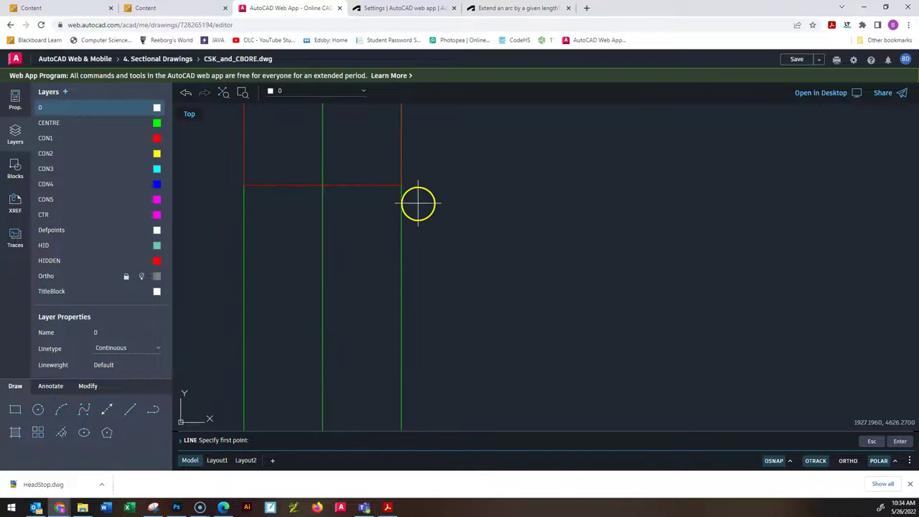
left_click(401, 185)
scroll(419, 192, "down", 3)
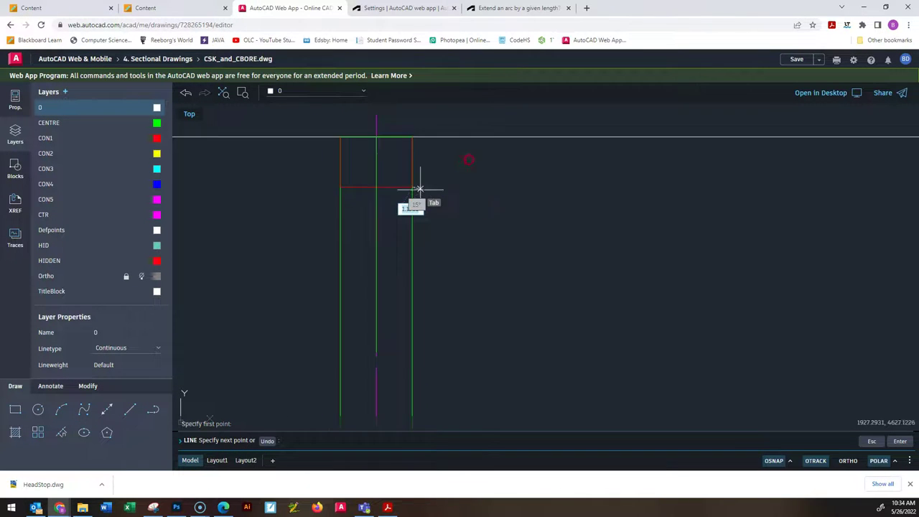
left_click(513, 193)
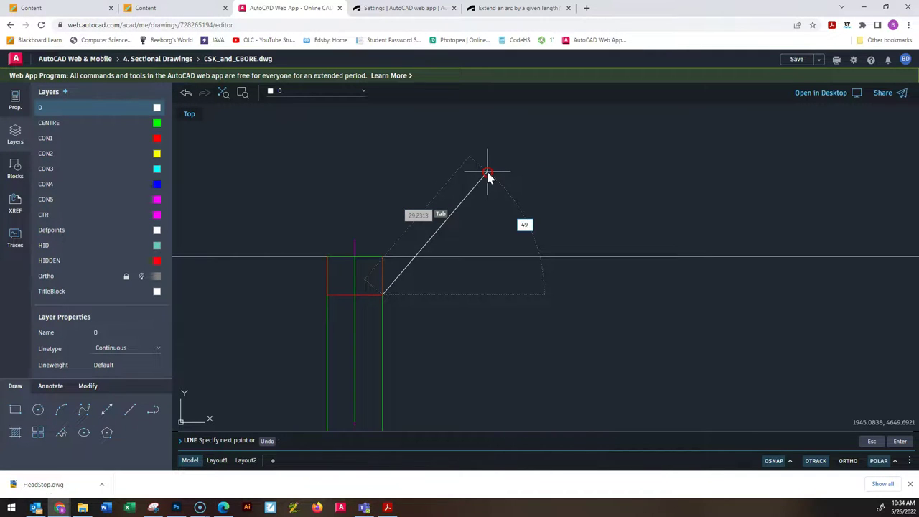
key("Return")
key("Escape")
key("Escape")
key("Escape")
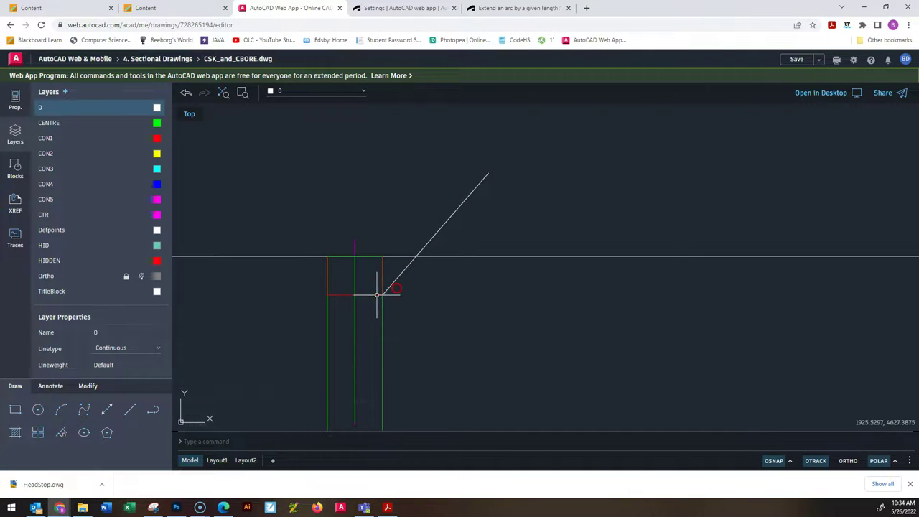
Step: Draw the countersink's left sloping line at 131° from the red construction rectangle's lower-left corner, extending past the part's top edge
scroll(414, 293, "up", 2)
middle_click_drag(391, 307, 491, 304)
left_click(135, 409)
left_click(130, 412)
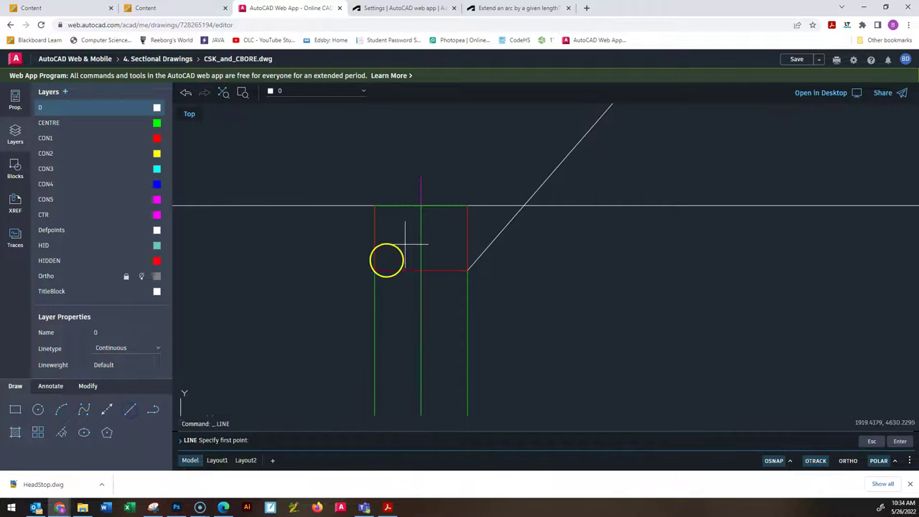
left_click(374, 270)
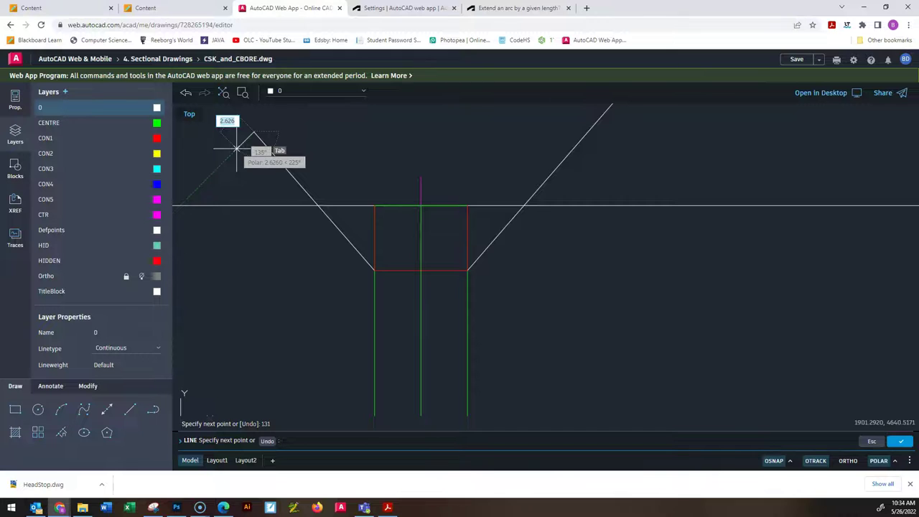
key("Escape")
key("Escape")
key("Escape")
key("Escape")
Step: Trim off the ends of both countersink sloping lines that extend above the part's top edge
left_click(107, 409)
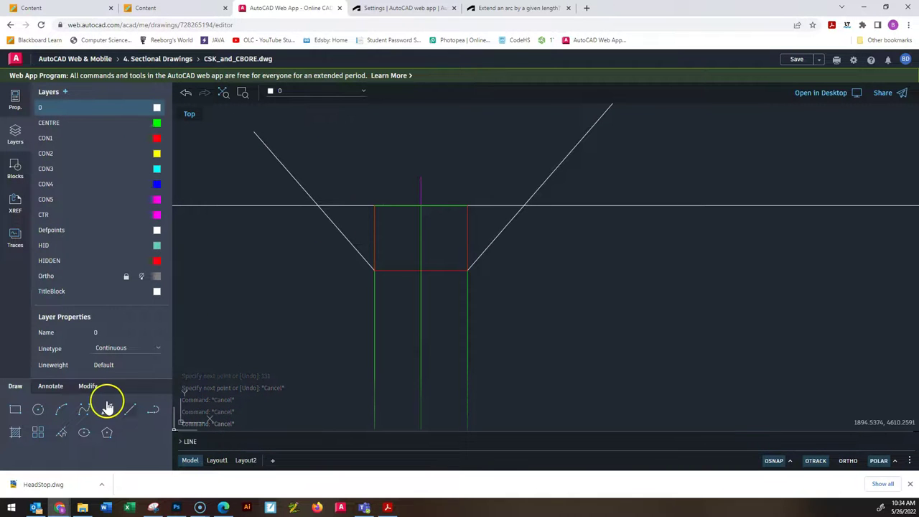
left_click(91, 389)
left_click(153, 409)
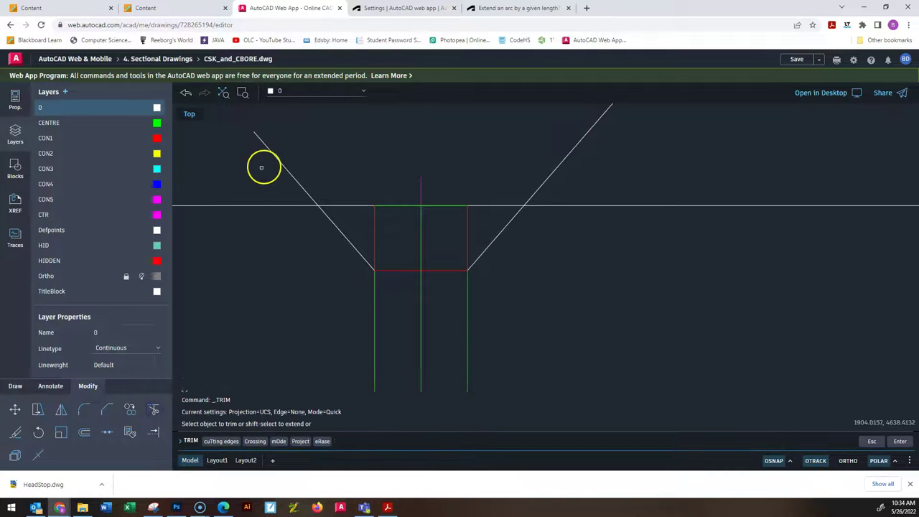
left_click_drag(302, 155, 237, 160)
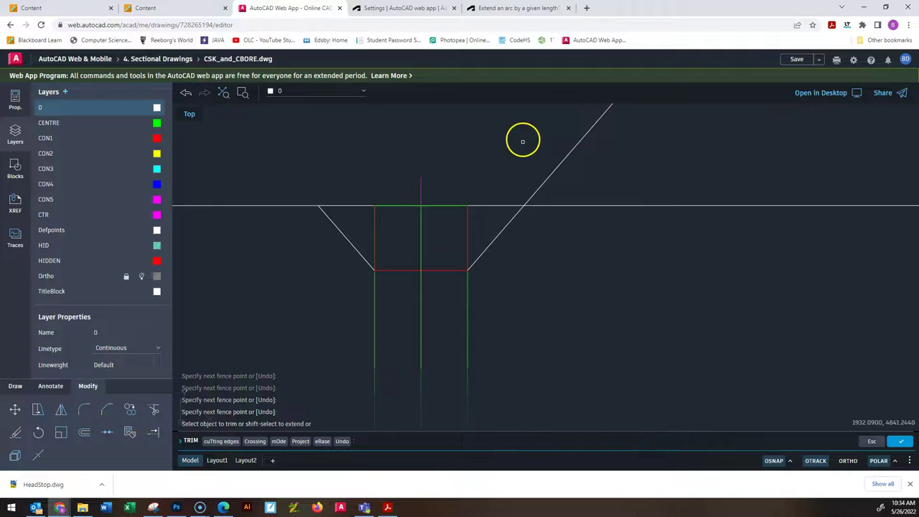
mouse_move(579, 172)
left_mouse_down()
mouse_move(619, 165)
mouse_move(610, 174)
left_mouse_up()
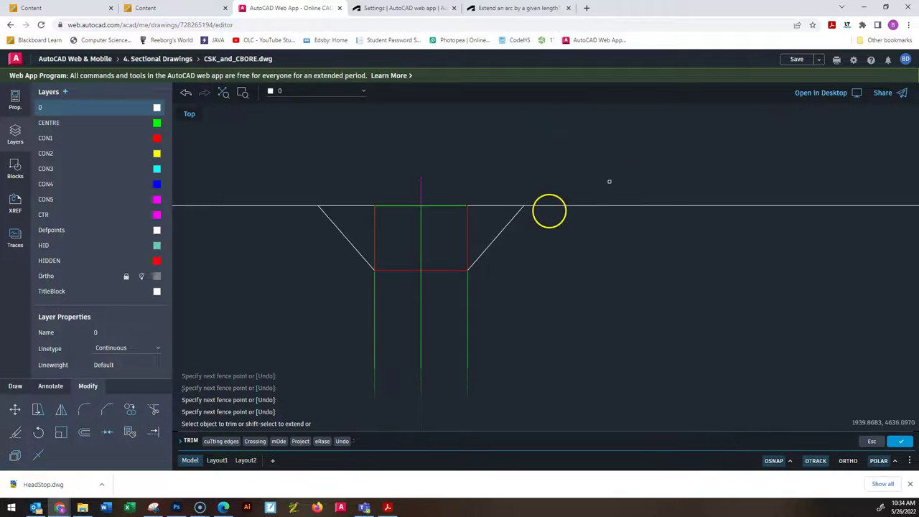
middle_click_drag(466, 304, 437, 254)
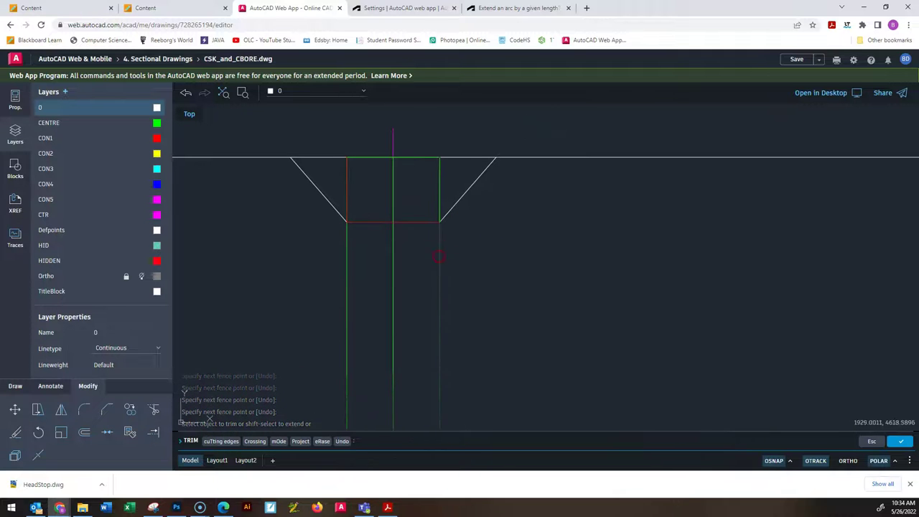
Step: Try to dimension the angle between the countersink's two sloping lines
left_click(50, 386)
left_click(61, 409)
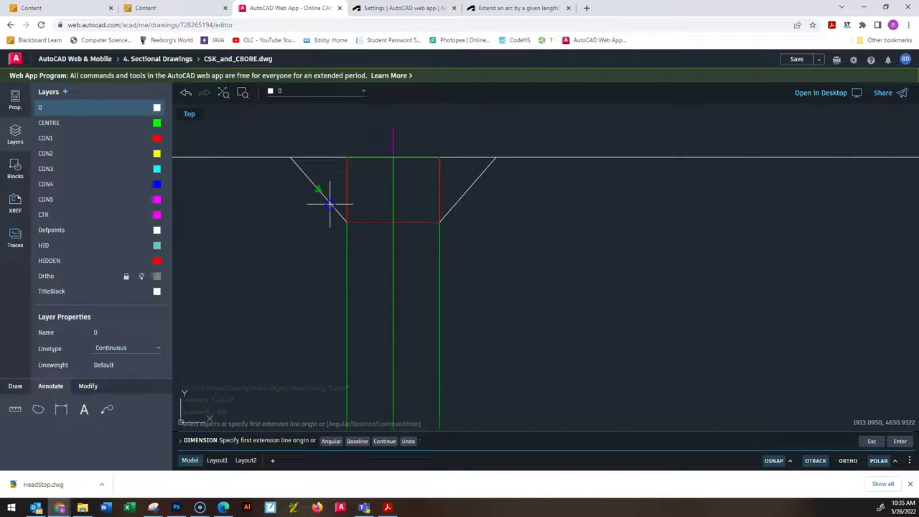
key("Return")
scroll(308, 178, "up", 5)
left_click(329, 180)
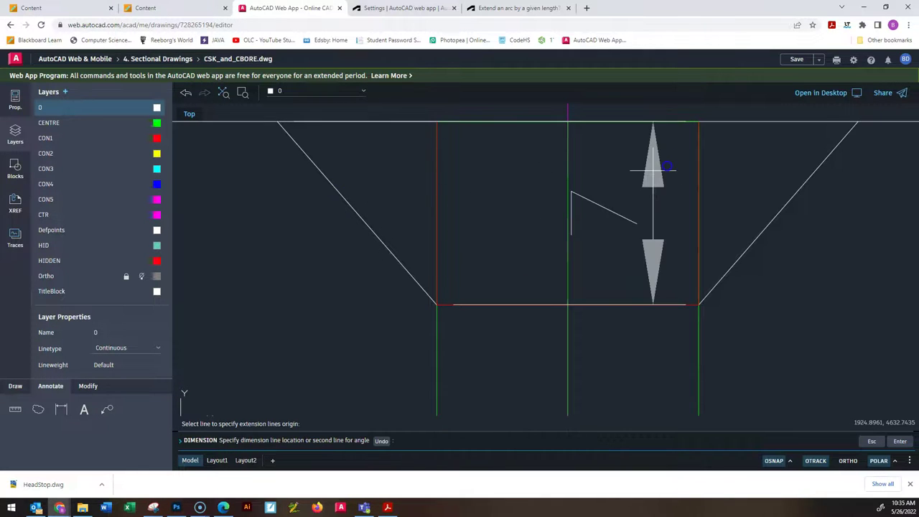
left_click(792, 200)
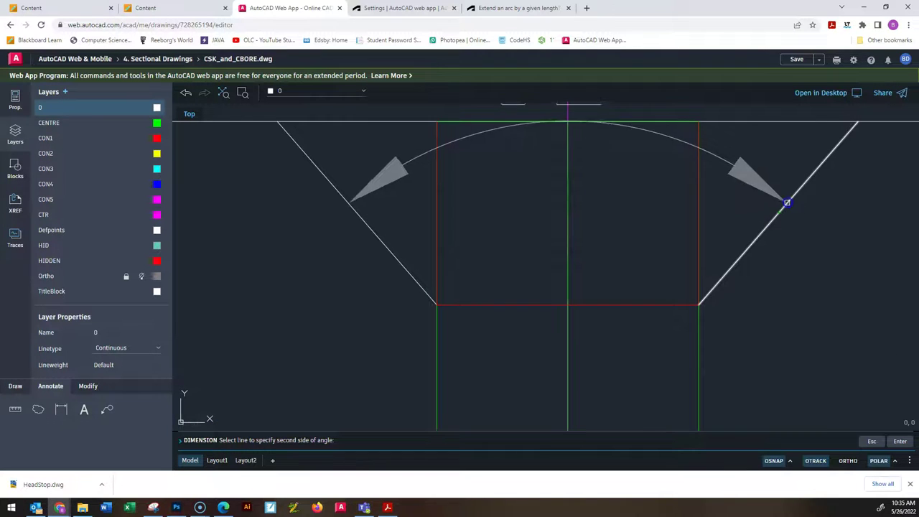
left_click(781, 201)
key("Escape")
key("Escape")
middle_click_drag(709, 190, 721, 281)
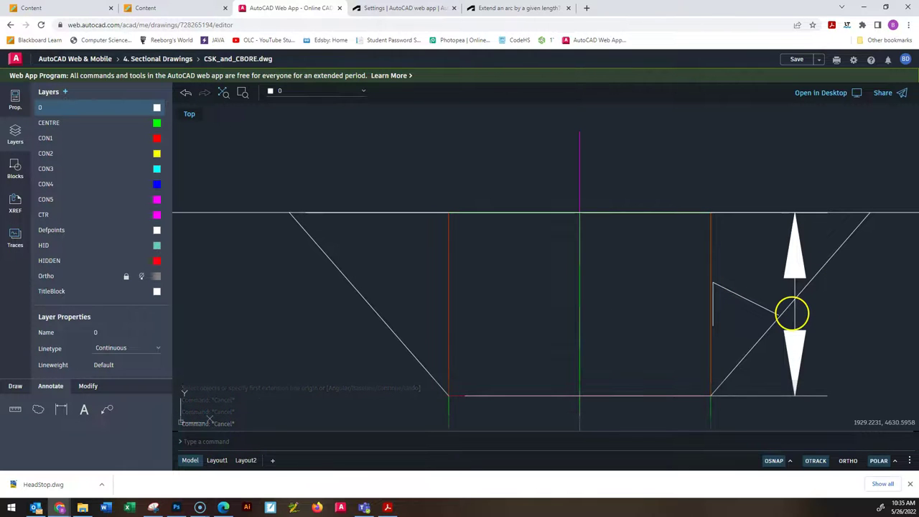
scroll(791, 314, "down", 5)
scroll(349, 187, "up", 5)
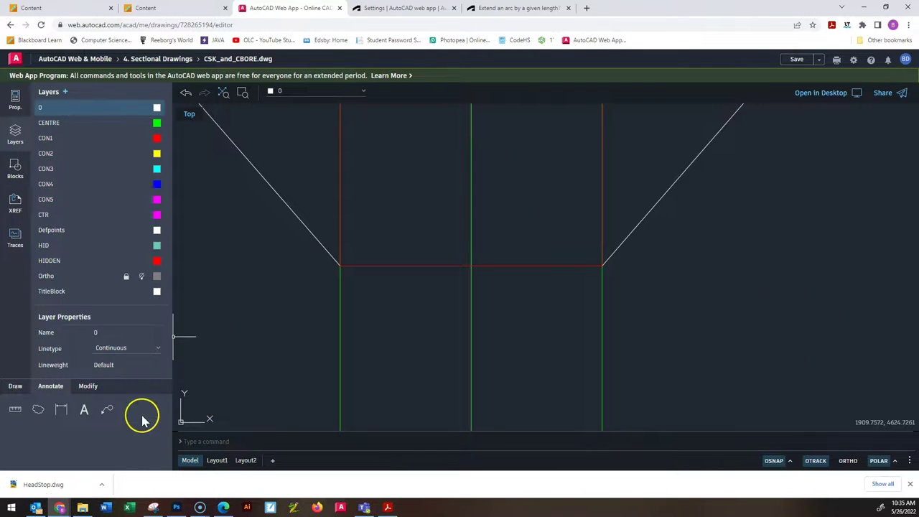
Step: Retry the countersink's angle dimension and undo the misplaced vertical dimension
left_click(63, 409)
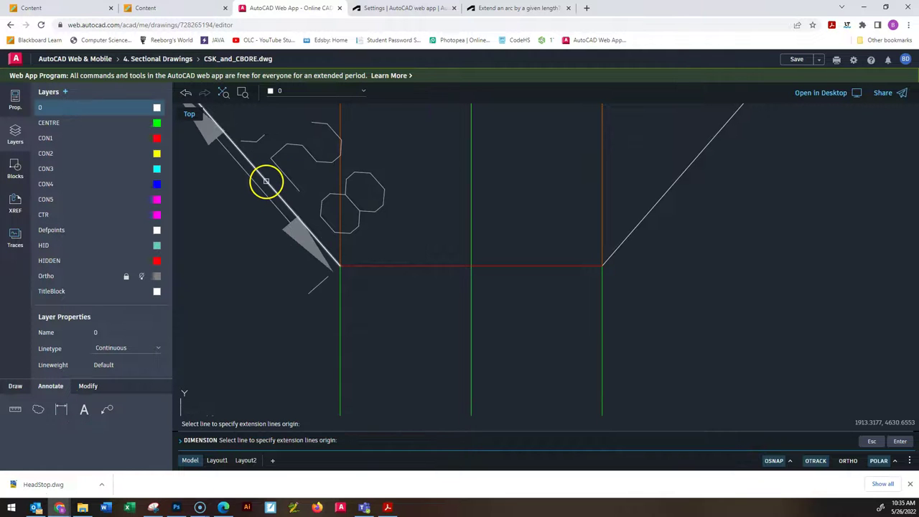
left_click(267, 182)
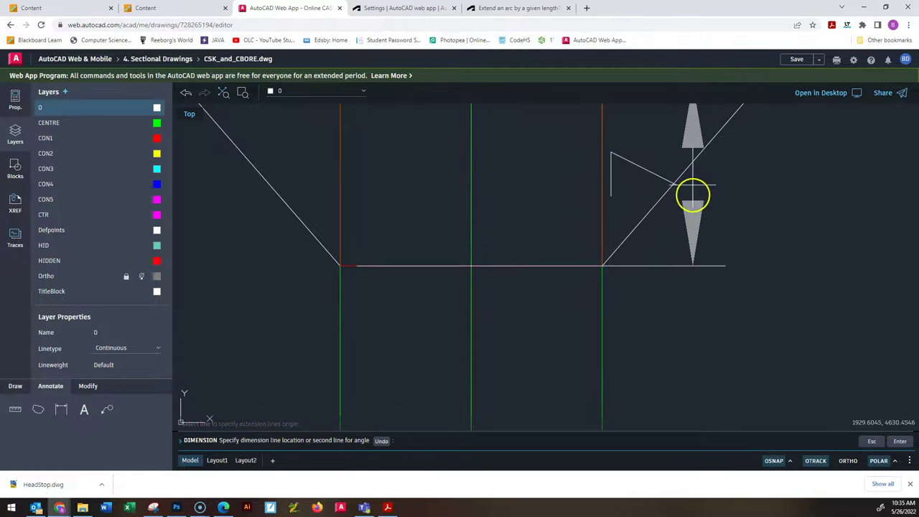
left_click(658, 199)
left_click(658, 200)
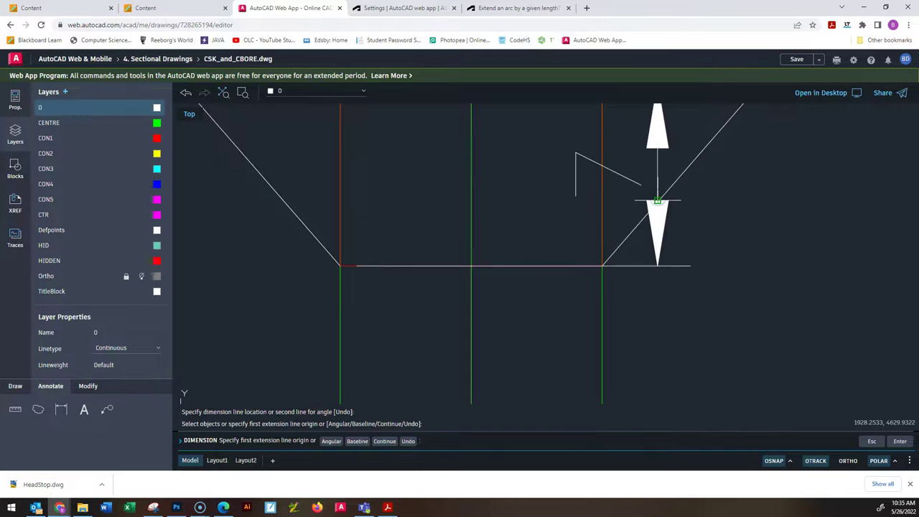
key("Escape")
key("Escape")
key("Escape")
scroll(642, 273, "down", 3)
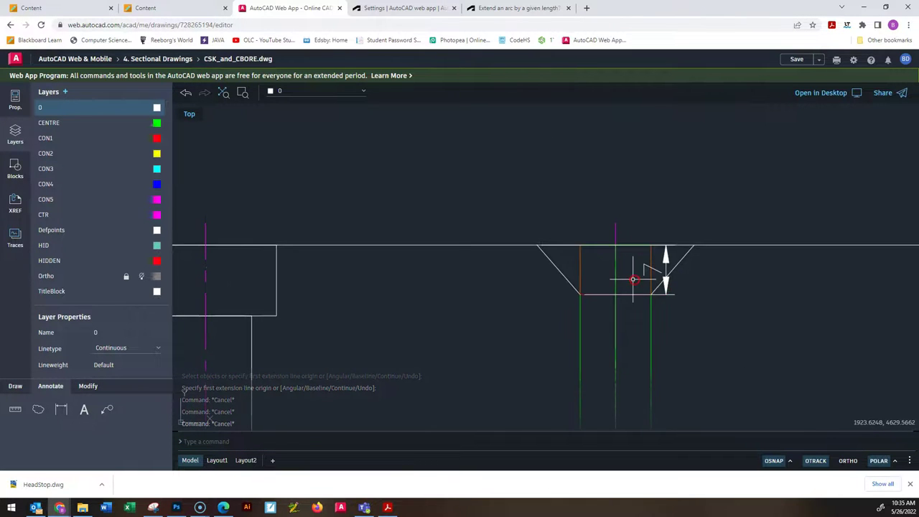
scroll(635, 279, "up", 3)
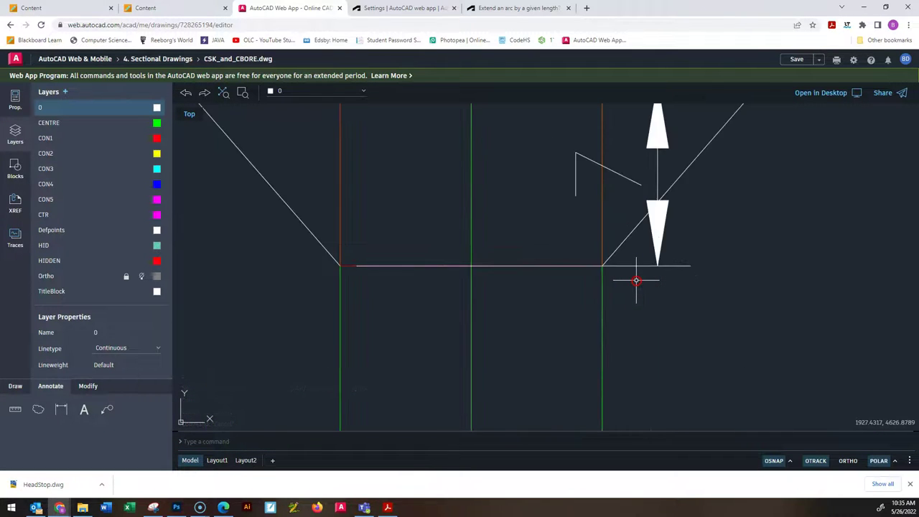
middle_click_drag(638, 271, 634, 345)
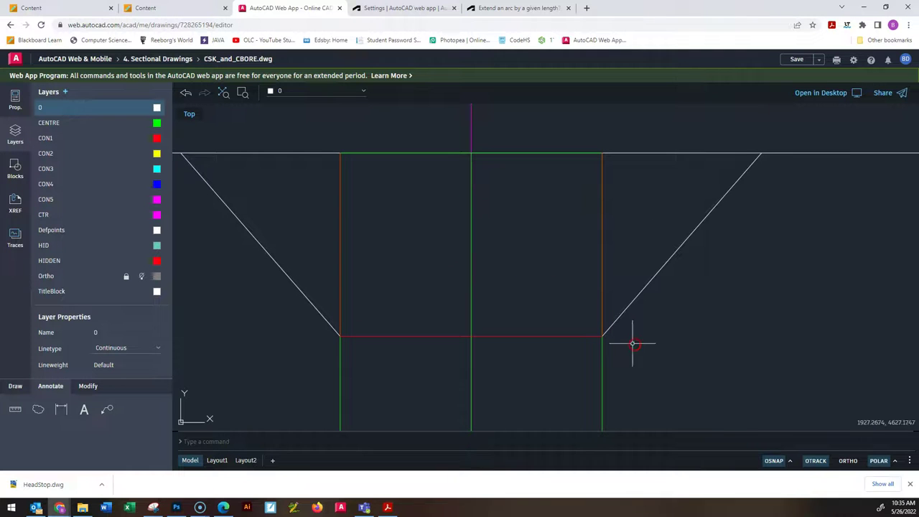
Step: Place an angular dimension between the countersink's left and right sloping lines, with its arc across the red construction rectangle
left_click(61, 423)
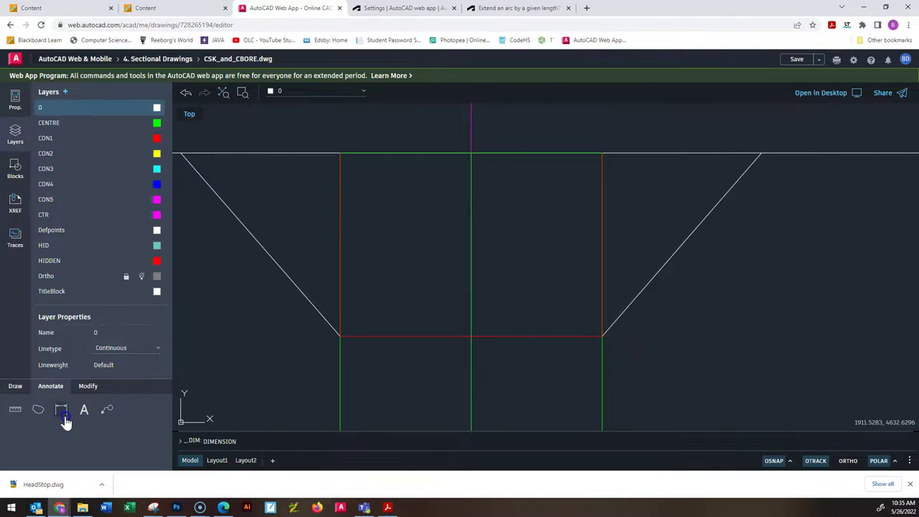
left_click(273, 170)
left_click(265, 250)
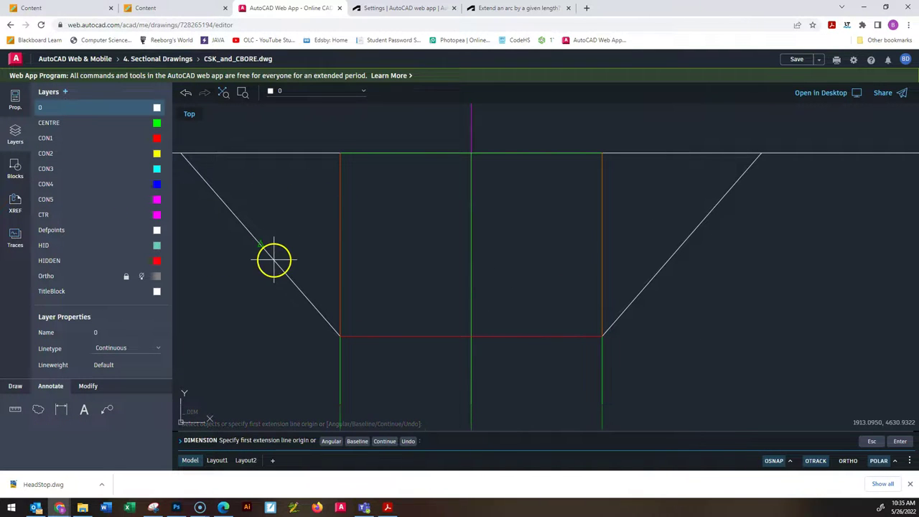
key("Return")
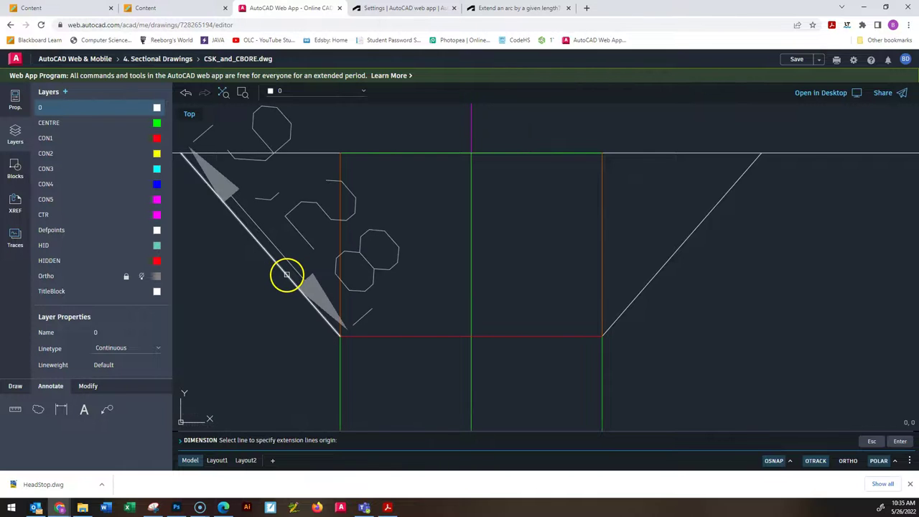
left_click(286, 275)
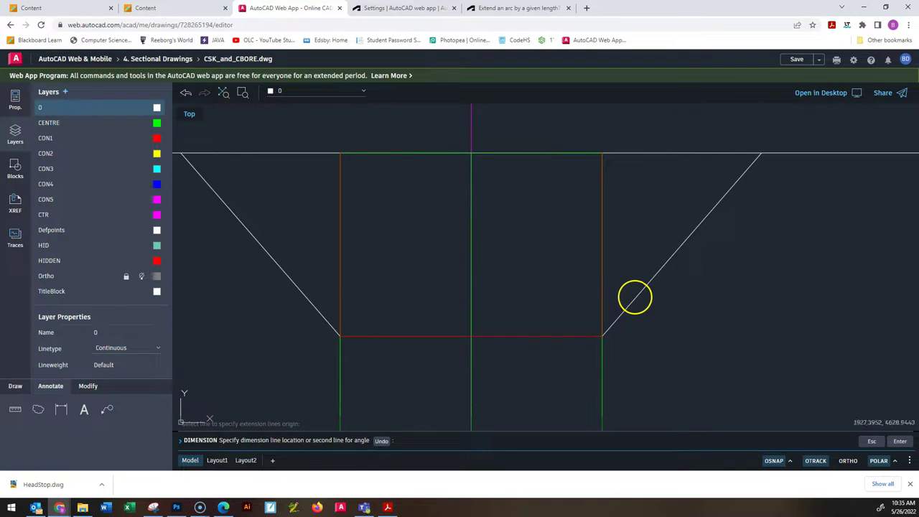
left_click(643, 288)
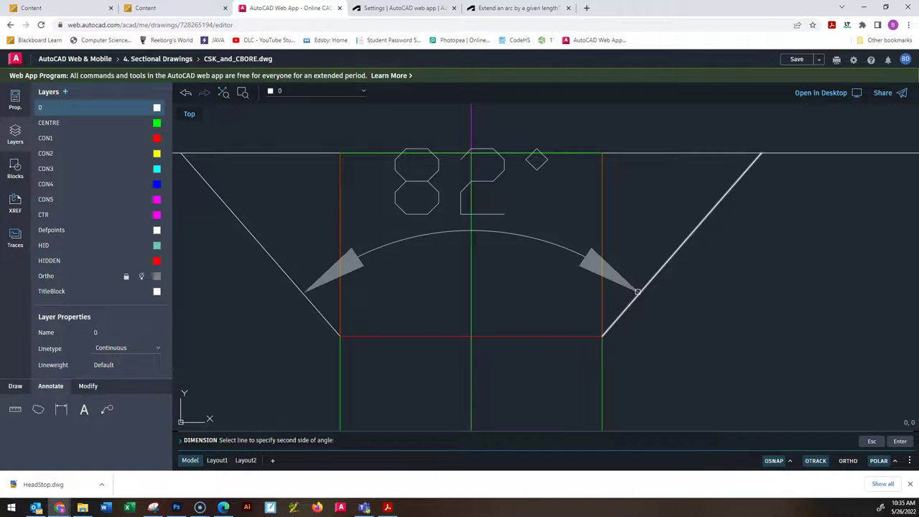
left_click(636, 290)
scroll(625, 300, "down", 3)
left_click(603, 296)
scroll(589, 330, "down", 5)
middle_click_drag(498, 234, 380, 109)
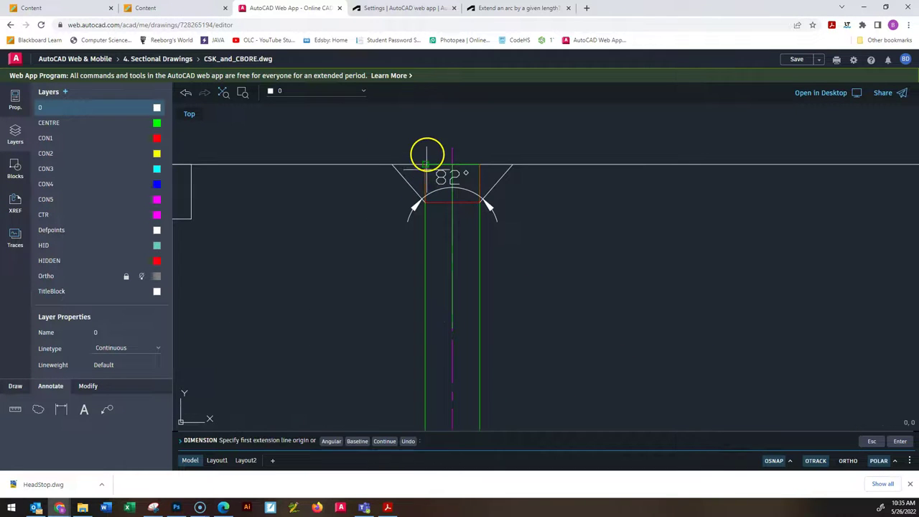
Step: Check the countersunk hole's callout in the exercise PDF and measure the countersink's opening width along the part's top edge
scroll(521, 189, "up", 3)
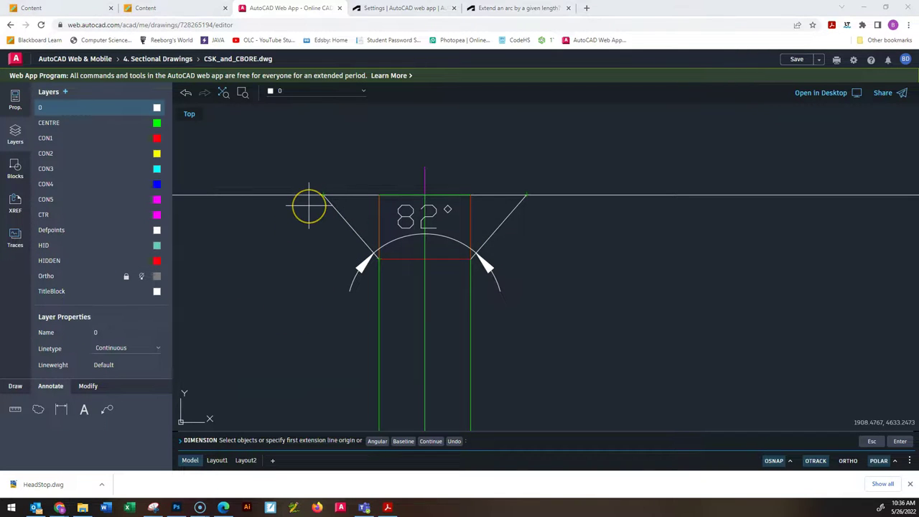
key("alt+Tab")
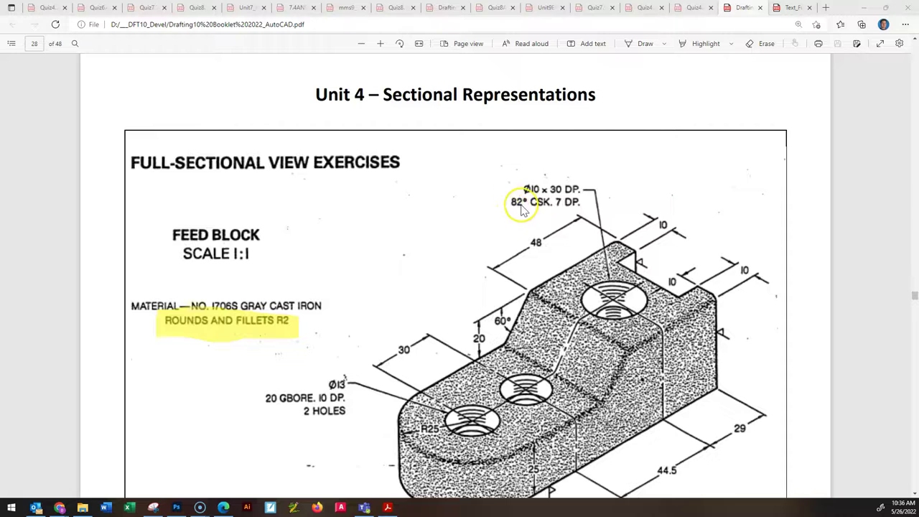
key("alt+Tab")
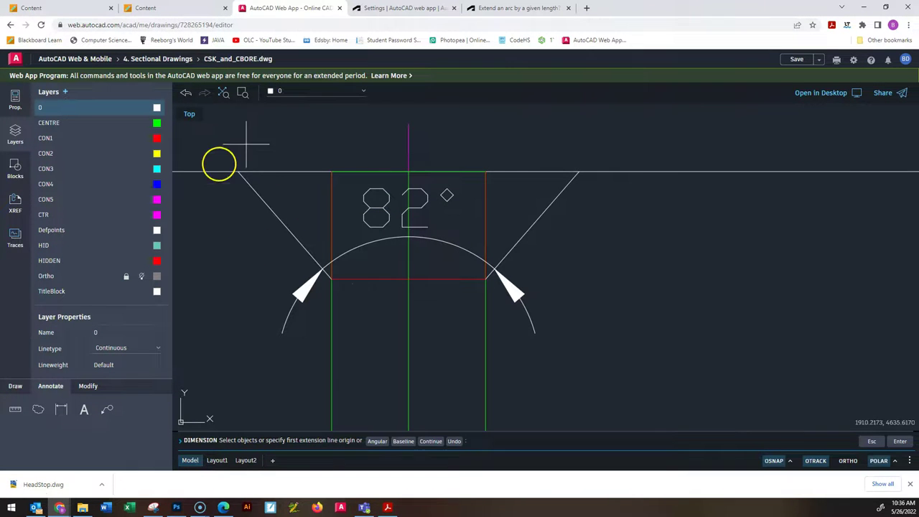
left_click(60, 409)
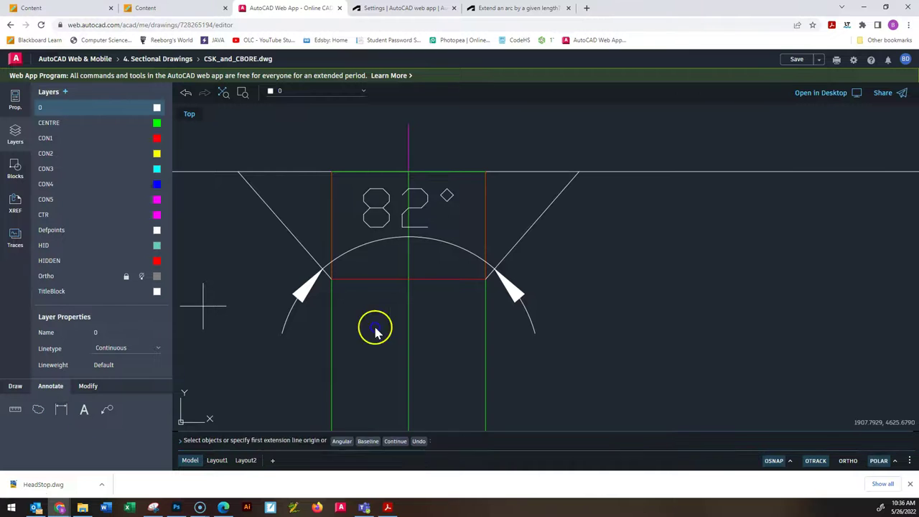
left_click(238, 171)
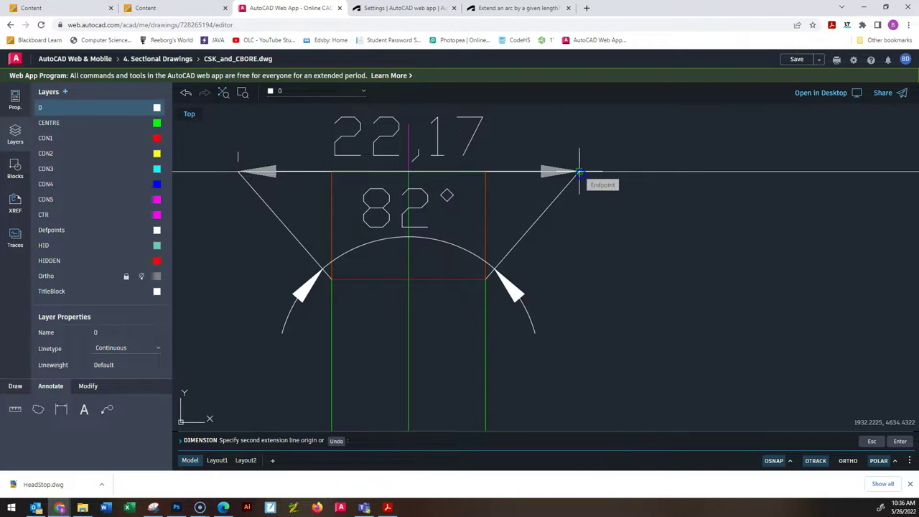
key("Escape")
key("Escape")
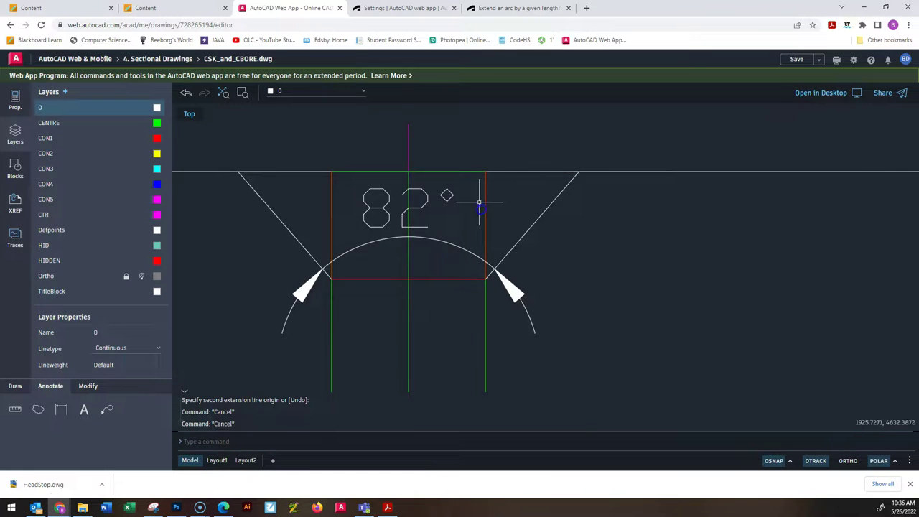
Step: Erase the angular dimension between the countersink's sloping lines
scroll(481, 210, "down", 3)
left_click(464, 216)
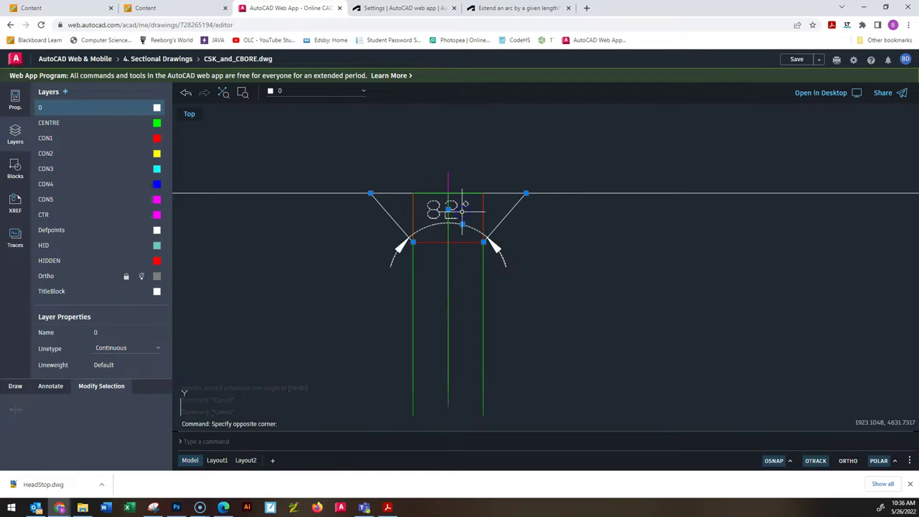
key("Delete")
scroll(464, 242, "down", 2)
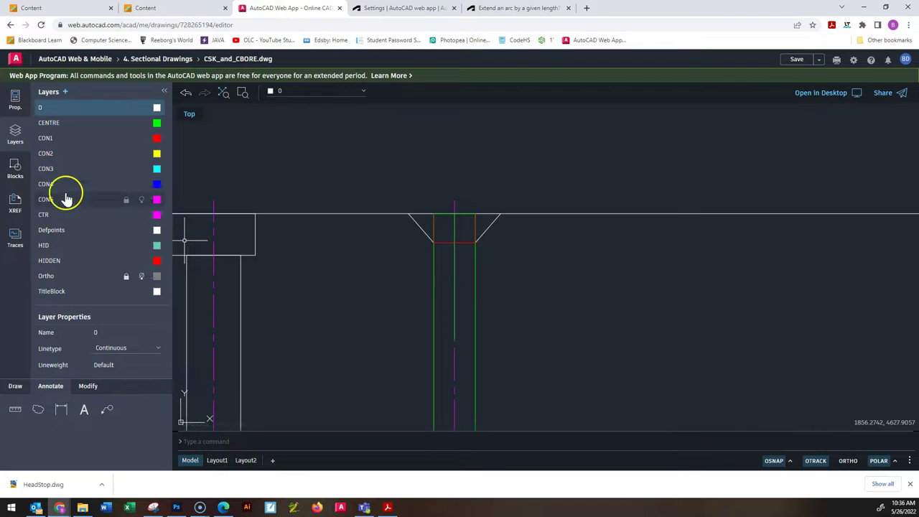
Step: Trace the drilled hole's outline on layer 0 from the countersink's lower-left corner down, across the hole's bottom and up to the lower-right corner
left_click(92, 365)
left_click(8, 387)
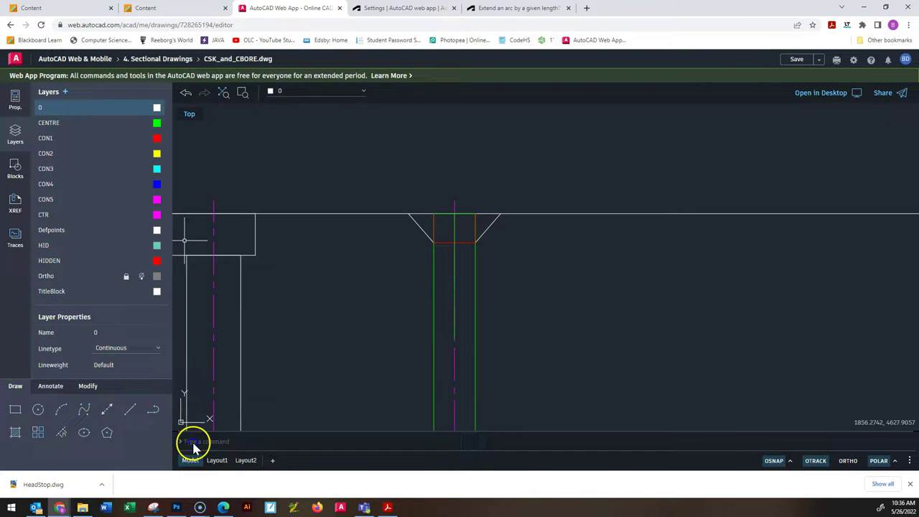
left_click(130, 414)
scroll(436, 251, "up", 3)
left_click(430, 236)
scroll(440, 332, "down", 2)
middle_click_drag(440, 332, 420, 199)
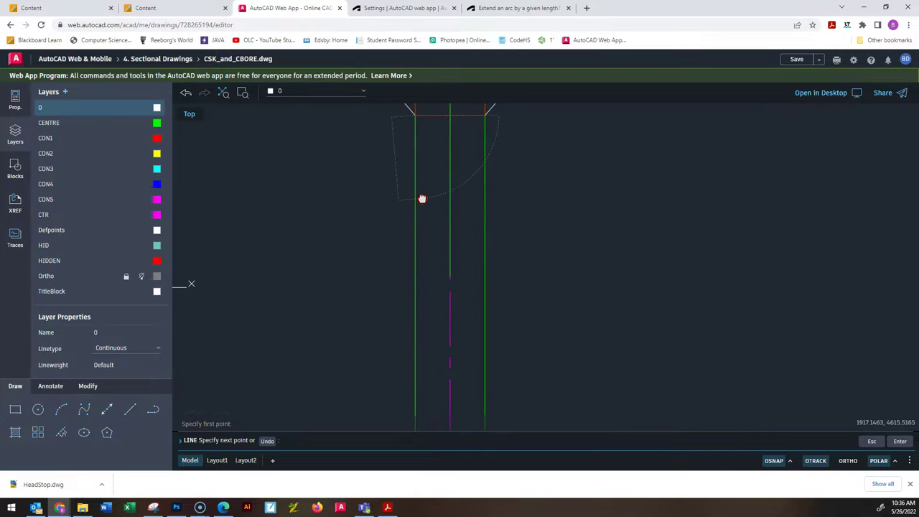
left_click(416, 275)
left_click(486, 274)
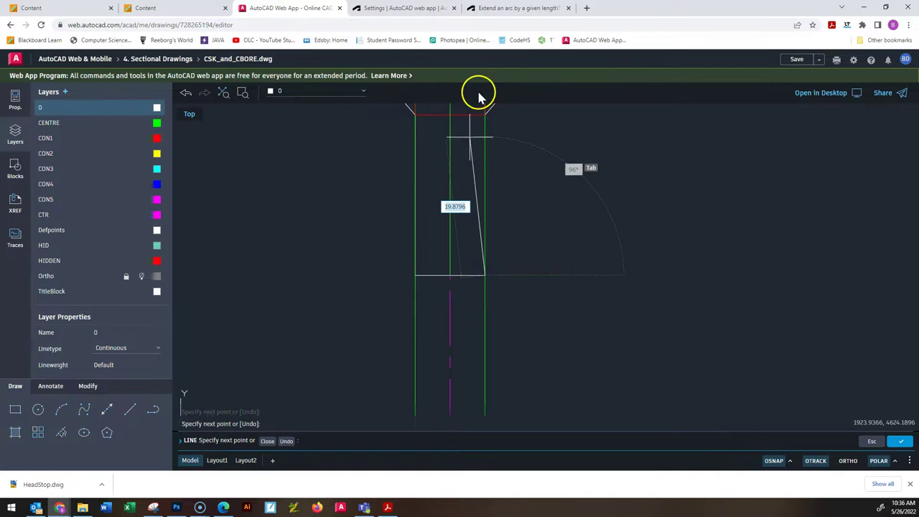
left_click(485, 115)
scroll(484, 109, "up", 4)
key("Escape")
key("Escape")
key("Escape")
scroll(495, 148, "down", 4)
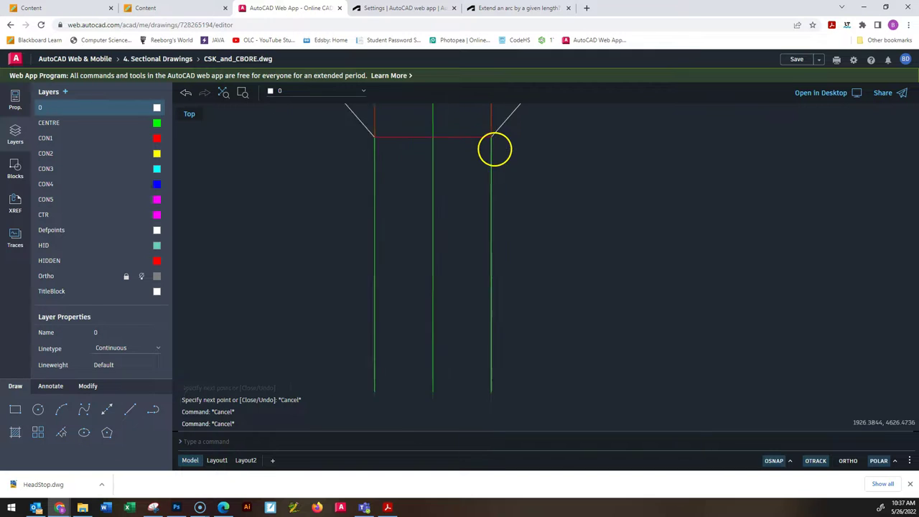
Step: Turn off the CENTRE and CON1 layers to hide the construction geometry
left_click(145, 139)
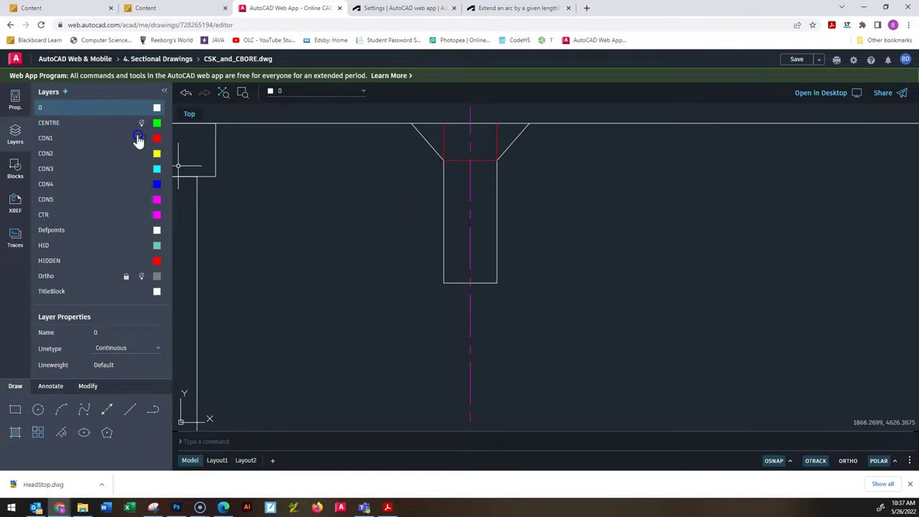
scroll(530, 234, "down", 3)
middle_click_drag(527, 197, 508, 221)
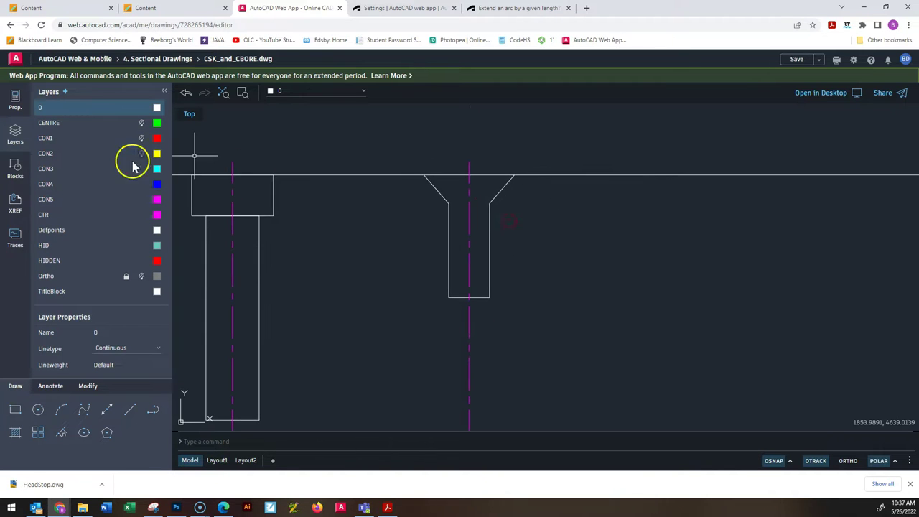
Step: Draw a 10-unit horizontal line joining the countersink's two lower corners across the top of the drilled hole
left_click(125, 417)
left_click(448, 203)
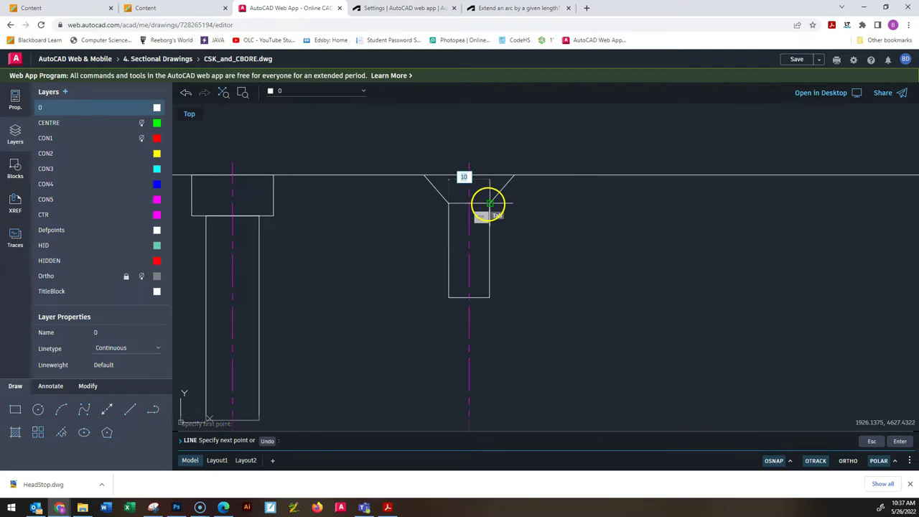
key("Escape")
key("Escape")
key("Escape")
scroll(485, 207, "up", 3)
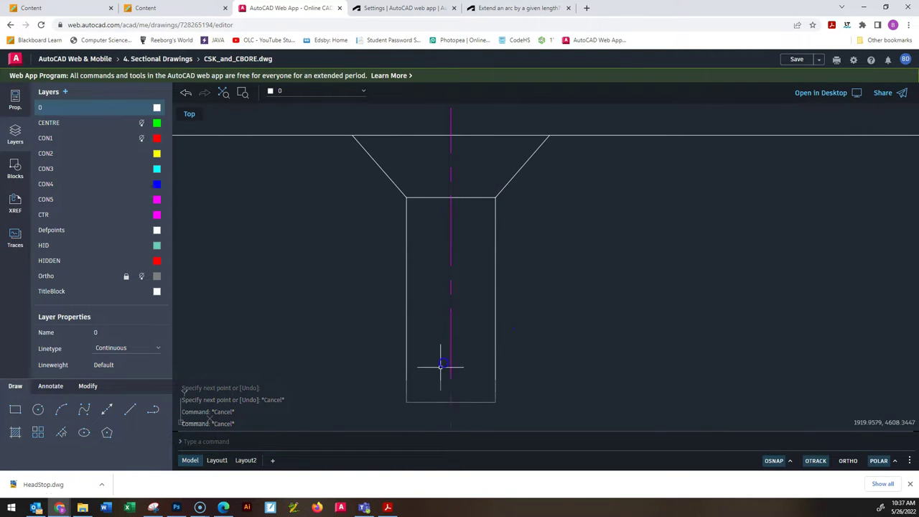
Step: Shorten the countersunk hole's centreline to about 36 units by stretching its lower end up to just below the hole's bottom
scroll(447, 369, "down", 5)
left_click(452, 403)
scroll(449, 396, "down", 3)
middle_click_drag(467, 397, 438, 268)
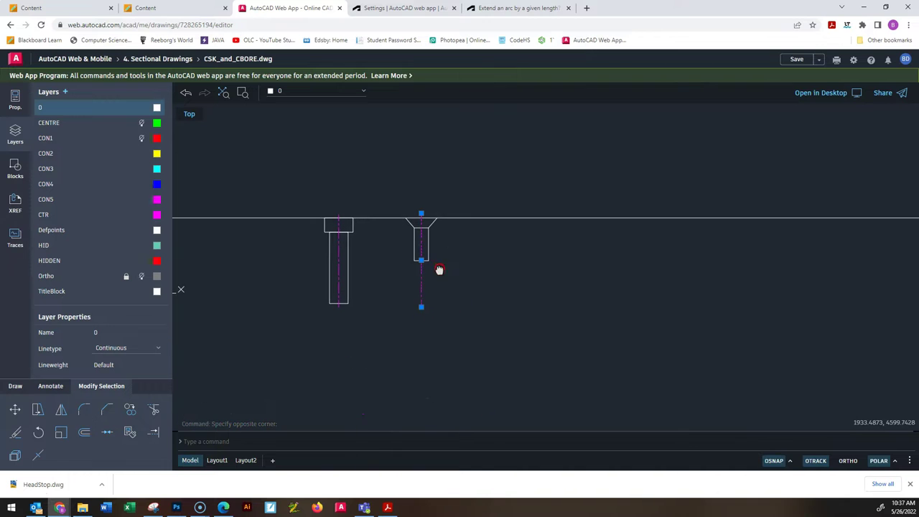
left_click(421, 259)
scroll(419, 261, "up", 6)
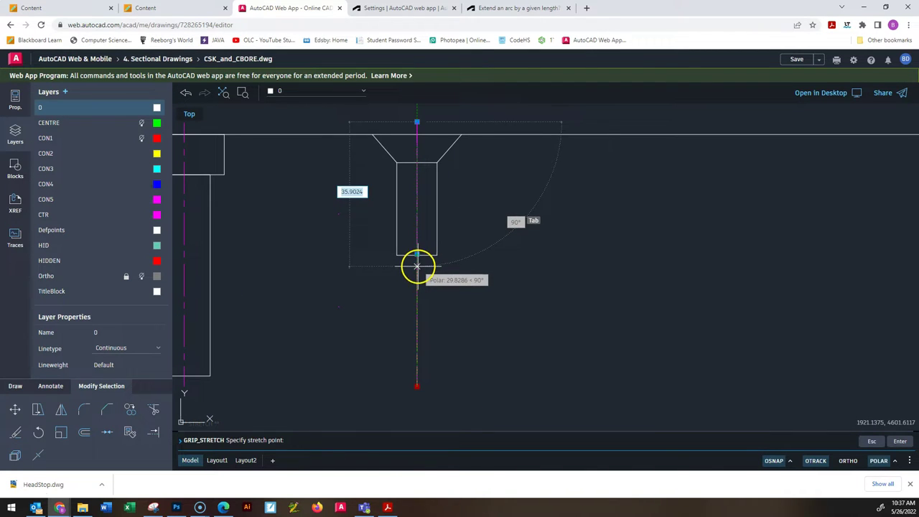
left_click(417, 265)
key("Escape")
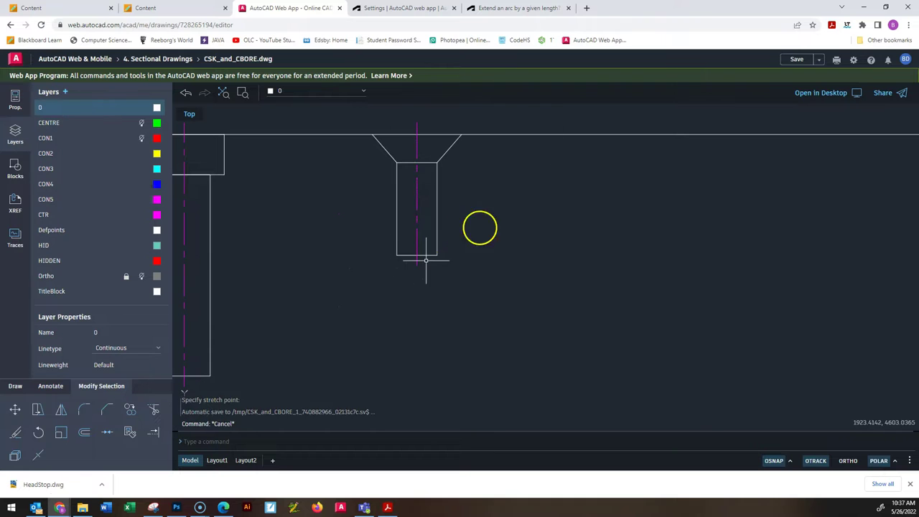
Step: Compare the counterbored and countersunk hole sections with the Feed Block exercise's hole notes in the booklet PDF
scroll(502, 250, "down", 3)
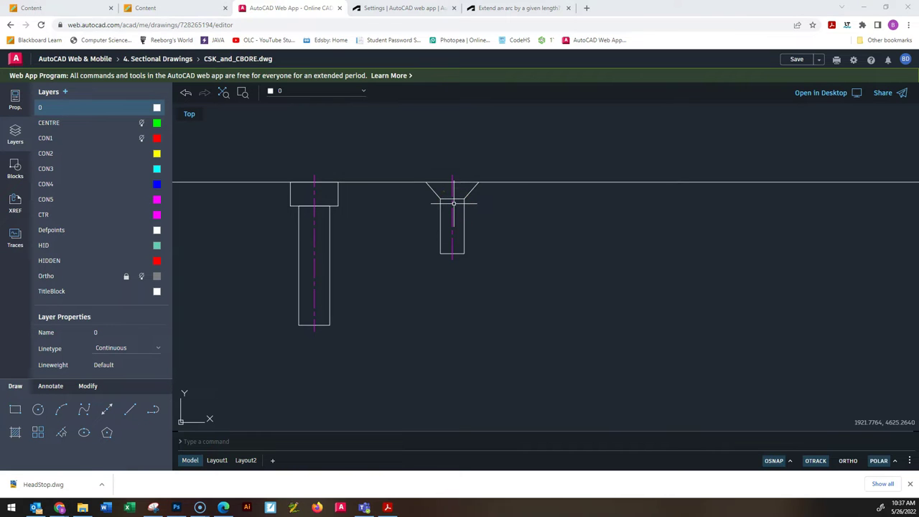
key("alt+Tab")
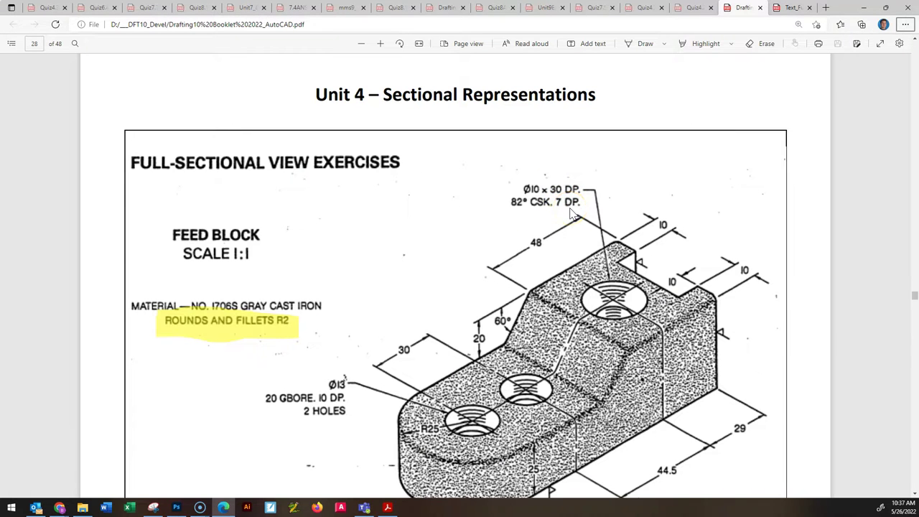
key("alt+Tab")
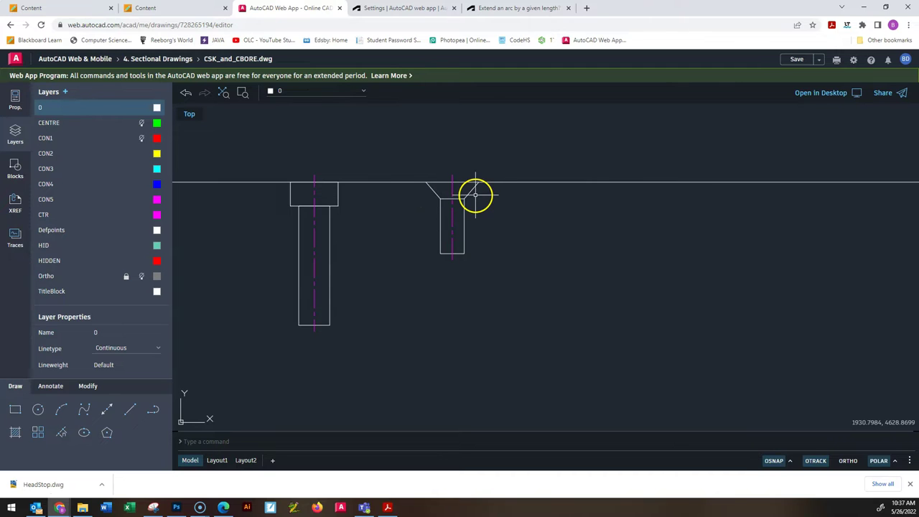
scroll(460, 203, "up", 2)
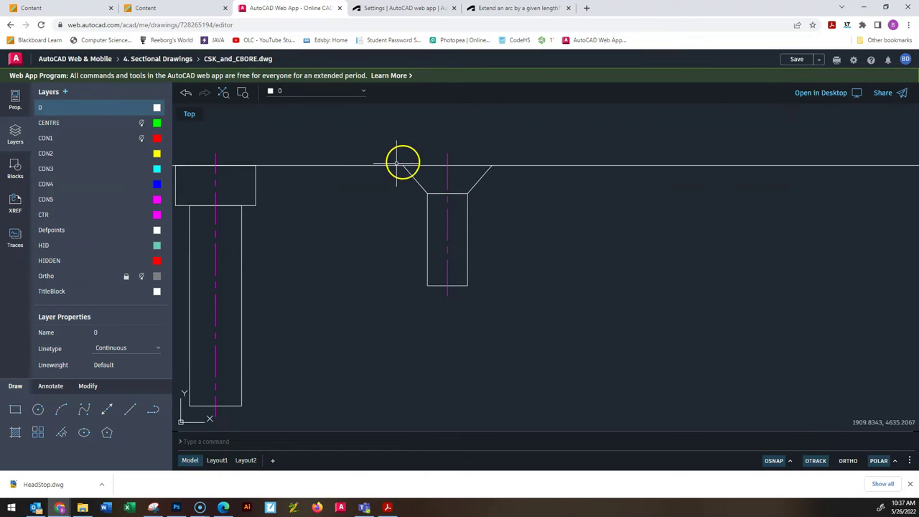
scroll(455, 205, "down", 3)
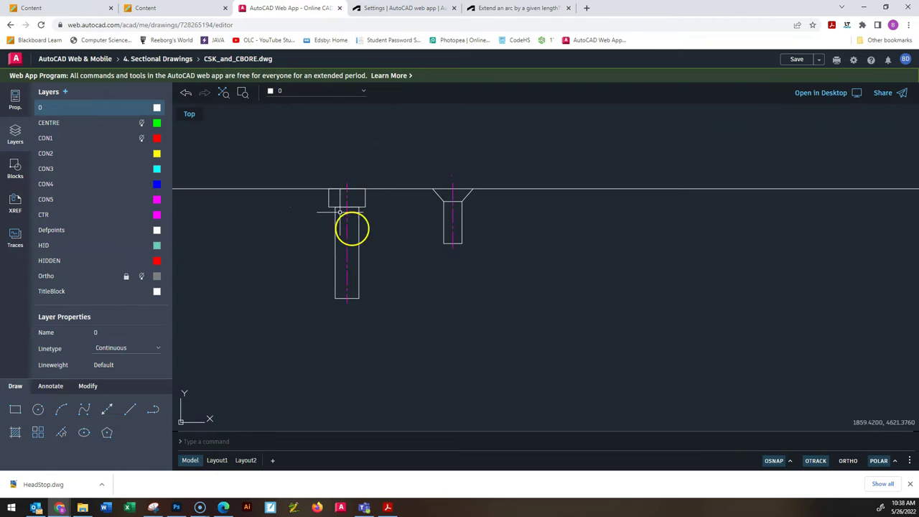
scroll(441, 209, "up", 3)
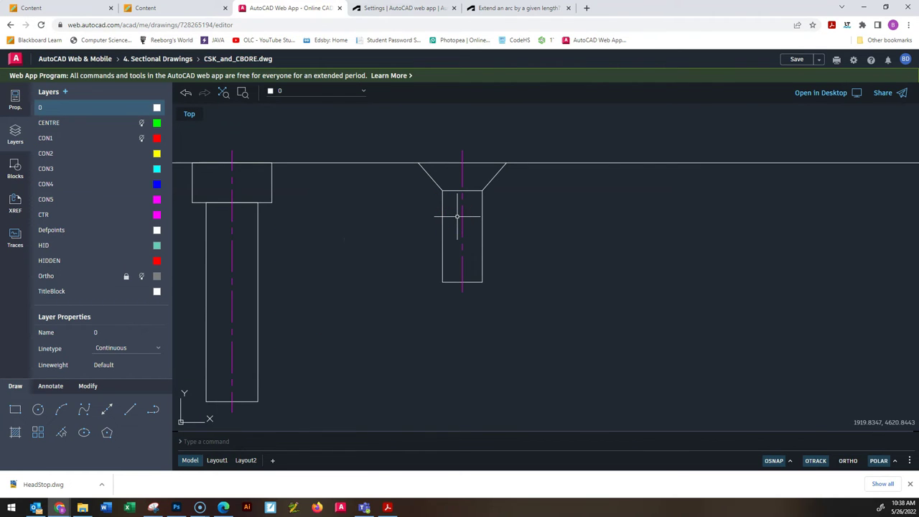